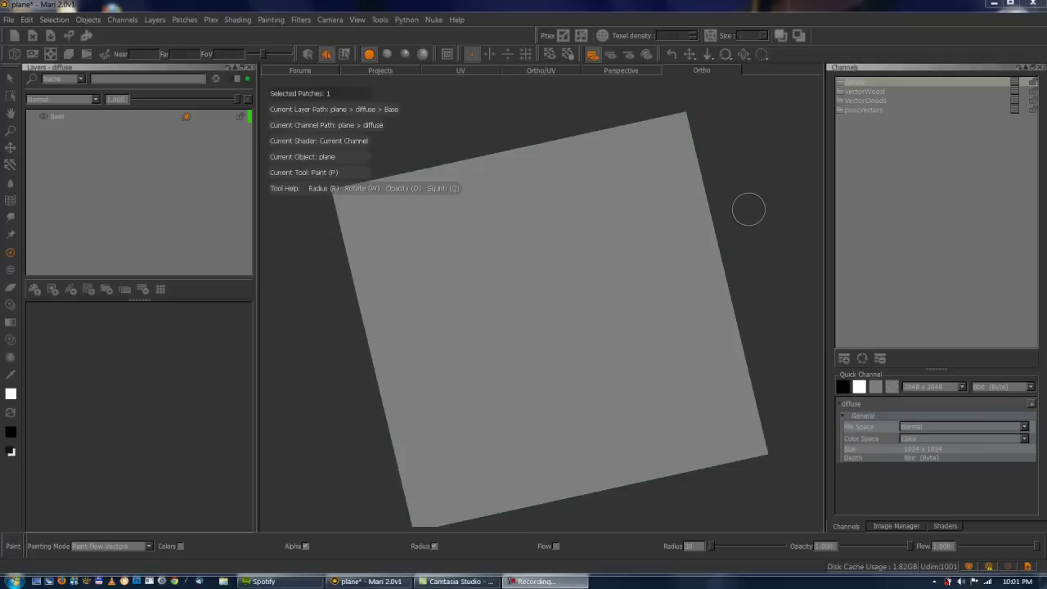
{"action": "mouse_move", "coordinate": [748, 206]}
{"action": "middle_mouse_down", "text": "alt"}
{"action": "mouse_move", "coordinate": [732, 219]}
{"action": "mouse_move", "coordinate": [746, 203]}
{"action": "middle_mouse_up", "text": "alt"}
{"action": "right_click_drag", "start_coordinate": [744, 213], "coordinate": [770, 227], "text": "alt"}
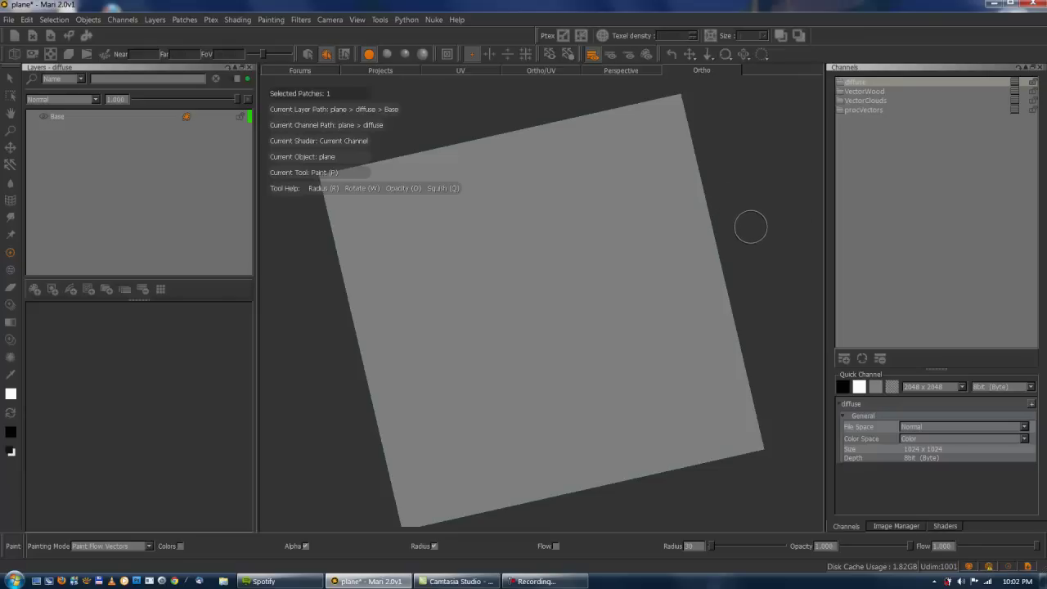
{"action": "middle_click_drag", "start_coordinate": [762, 215], "coordinate": [765, 206], "text": "alt"}
{"action": "mouse_move", "coordinate": [747, 214]}
{"action": "right_mouse_down", "text": "alt"}
{"action": "mouse_move", "coordinate": [761, 219]}
{"action": "mouse_move", "coordinate": [748, 218]}
{"action": "right_mouse_up", "text": "alt"}
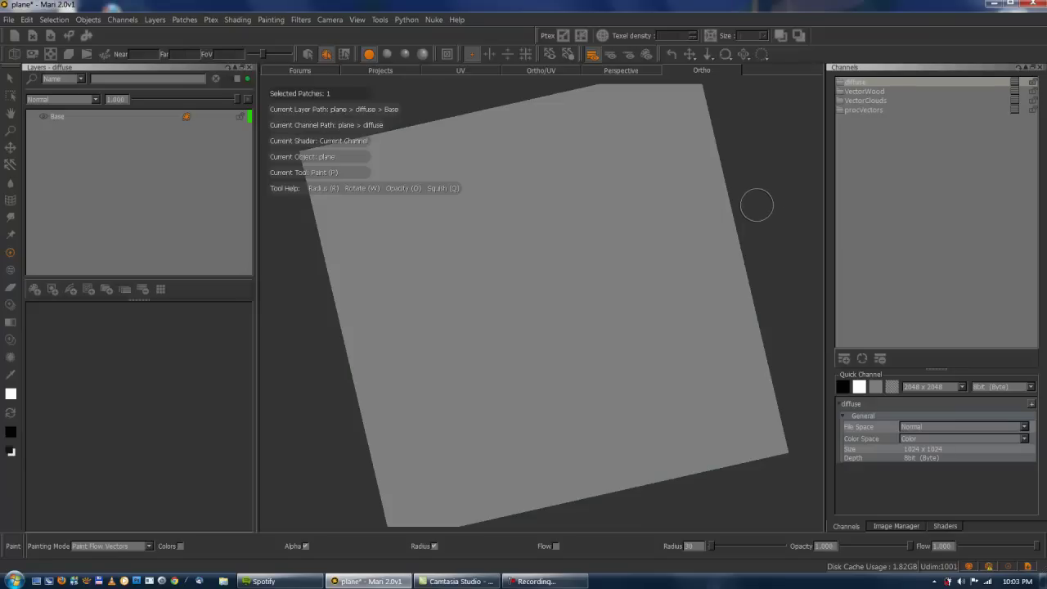
{"action": "middle_click_drag", "start_coordinate": [754, 202], "coordinate": [750, 209], "text": "alt"}
{"action": "right_click_drag", "start_coordinate": [750, 208], "coordinate": [755, 223], "text": "alt"}
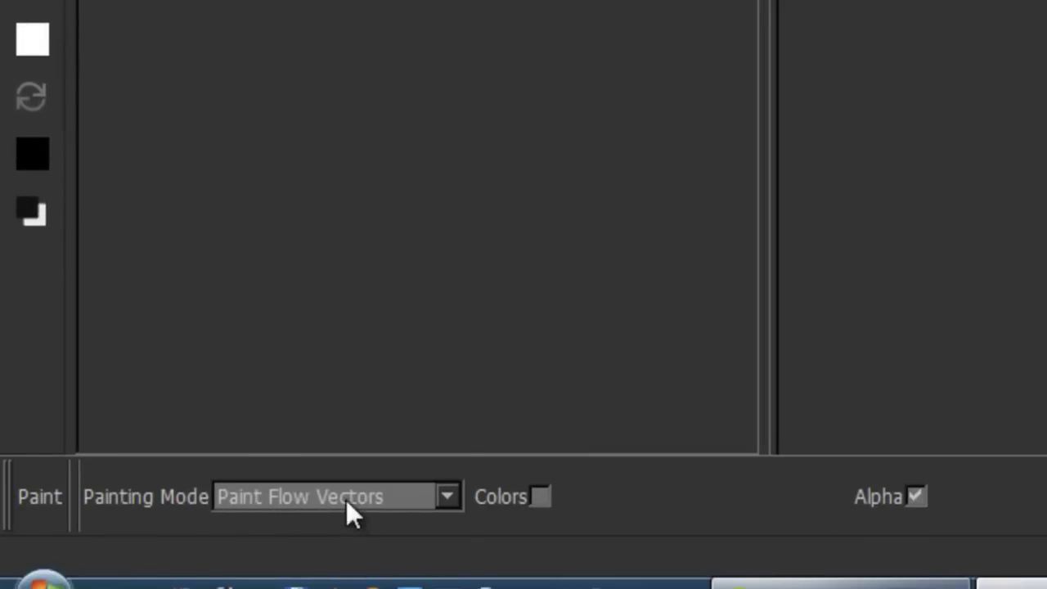
{"action": "left_click", "coordinate": [348, 501]}
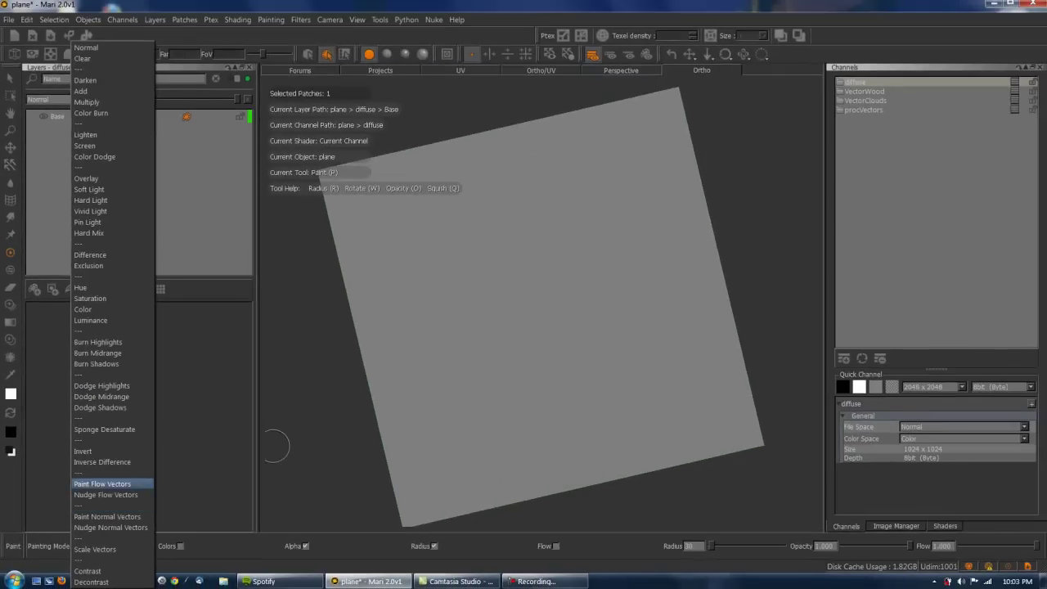
{"action": "left_click", "coordinate": [205, 397]}
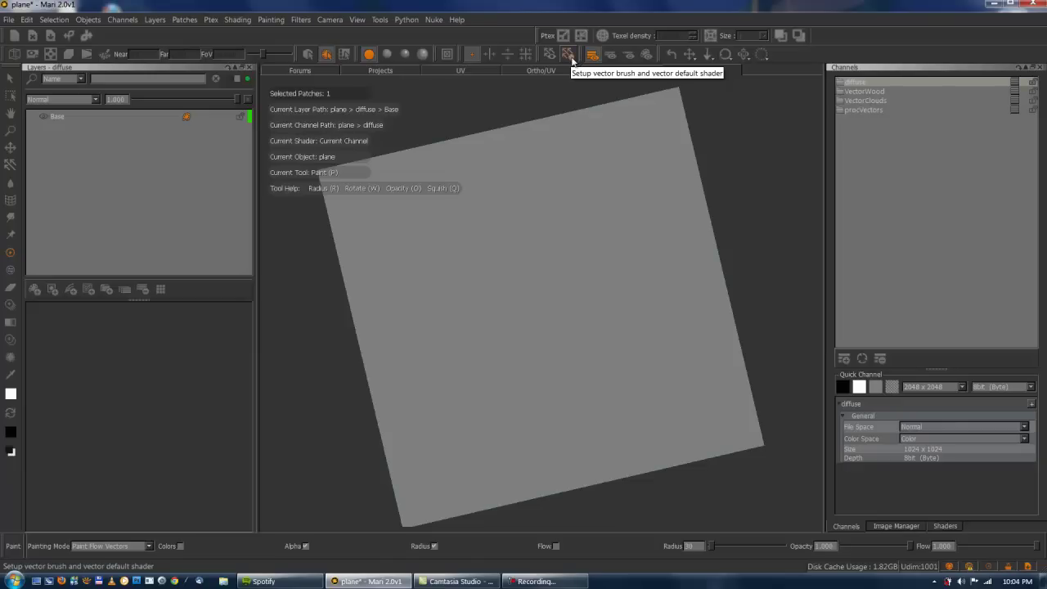
Set up the vector brush together with the default vector channels and shader
{"action": "left_click", "coordinate": [569, 56]}
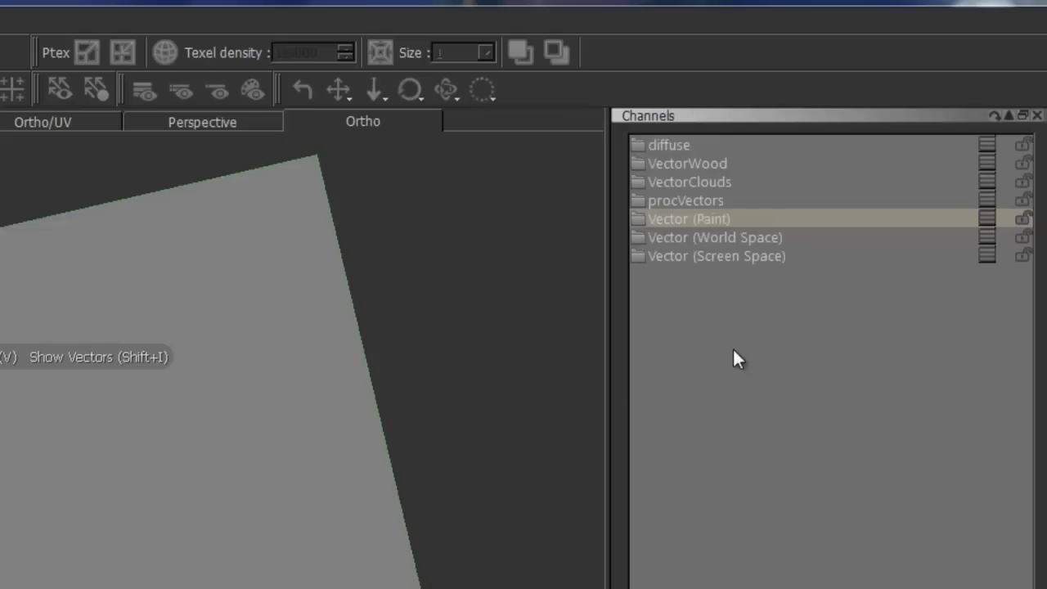
Examine the layers of the Vector (Paint), Vector (World Space) and Vector (Screen Space) channels
{"action": "left_click", "coordinate": [707, 222]}
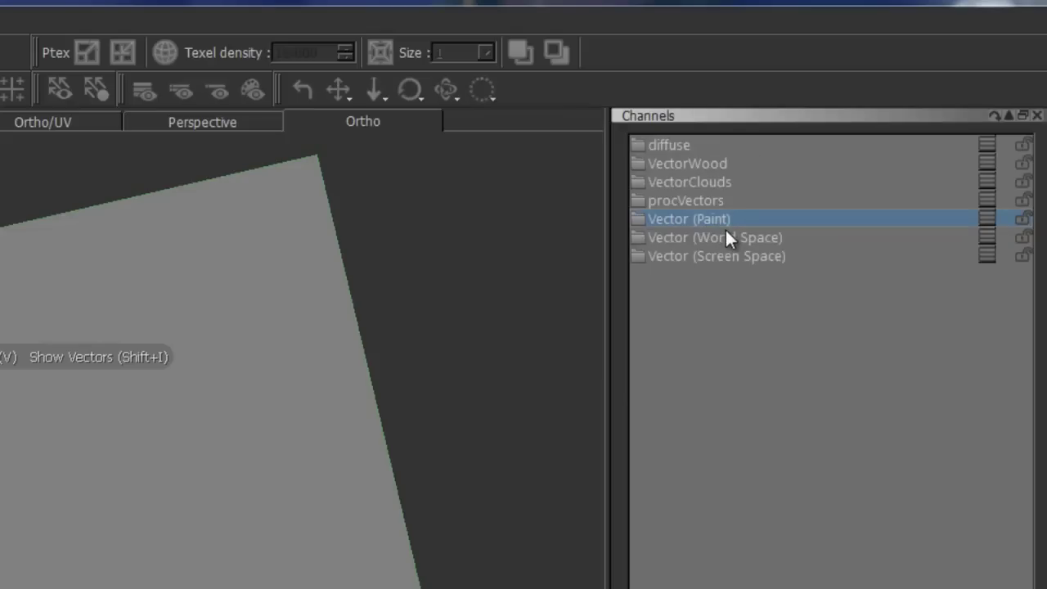
{"action": "left_click", "coordinate": [727, 236]}
{"action": "left_click", "coordinate": [730, 255]}
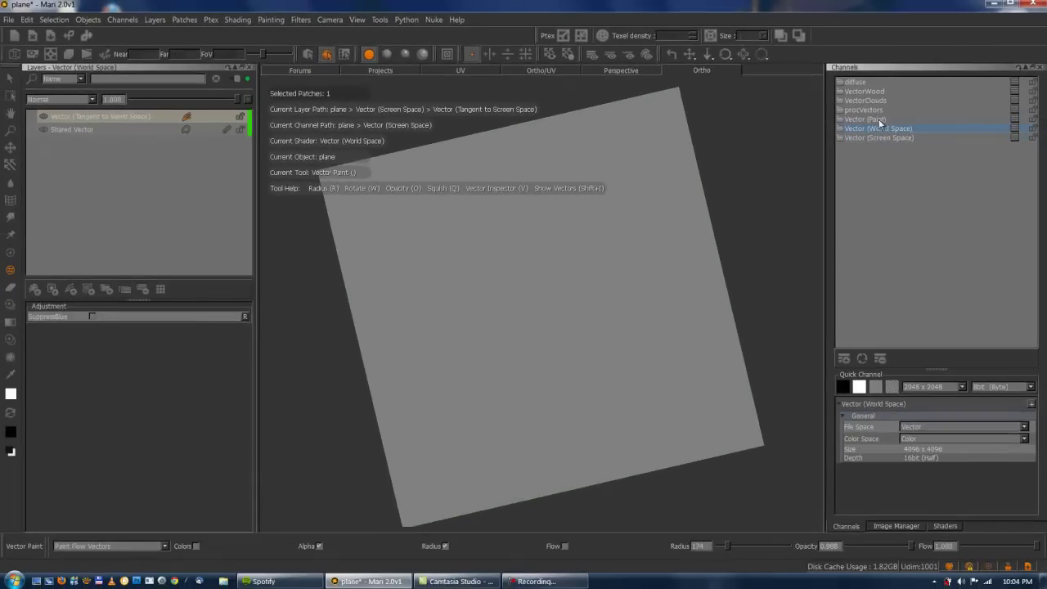
{"action": "left_click", "coordinate": [879, 118]}
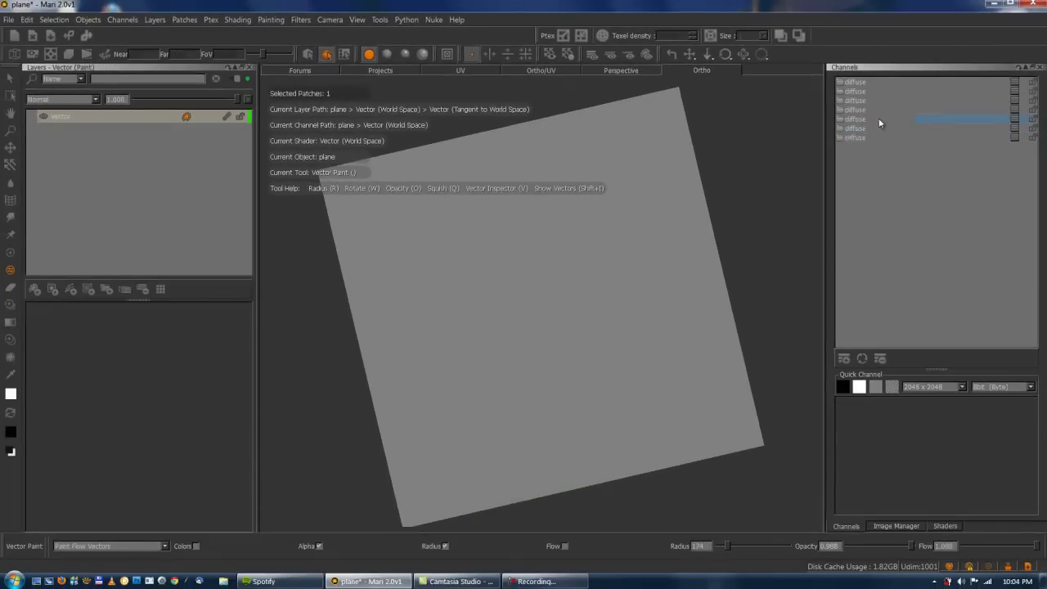
{"action": "left_click", "coordinate": [83, 117]}
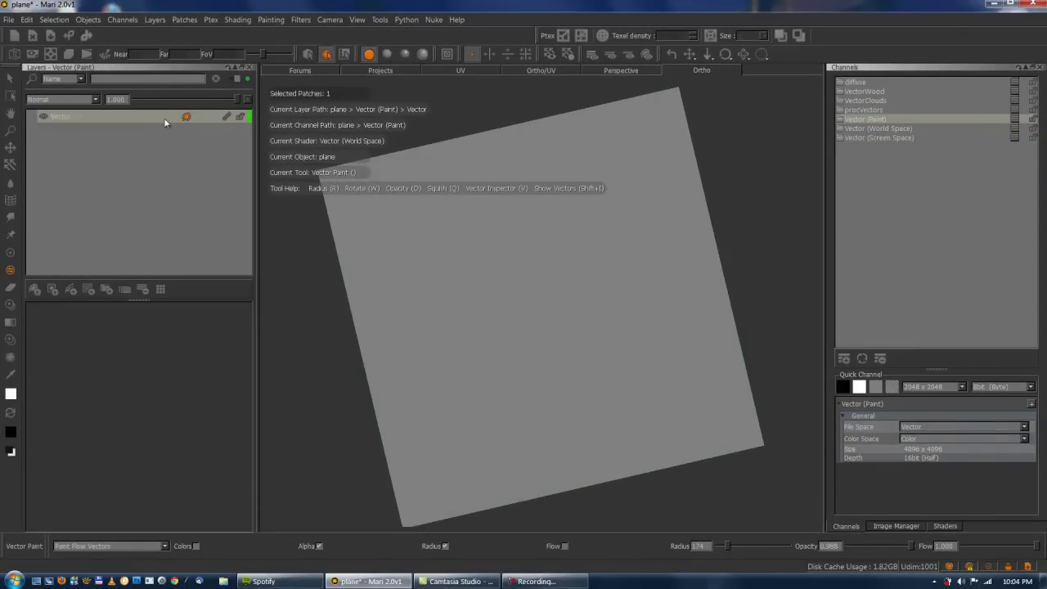
{"action": "left_click", "coordinate": [871, 127]}
{"action": "left_click", "coordinate": [870, 138]}
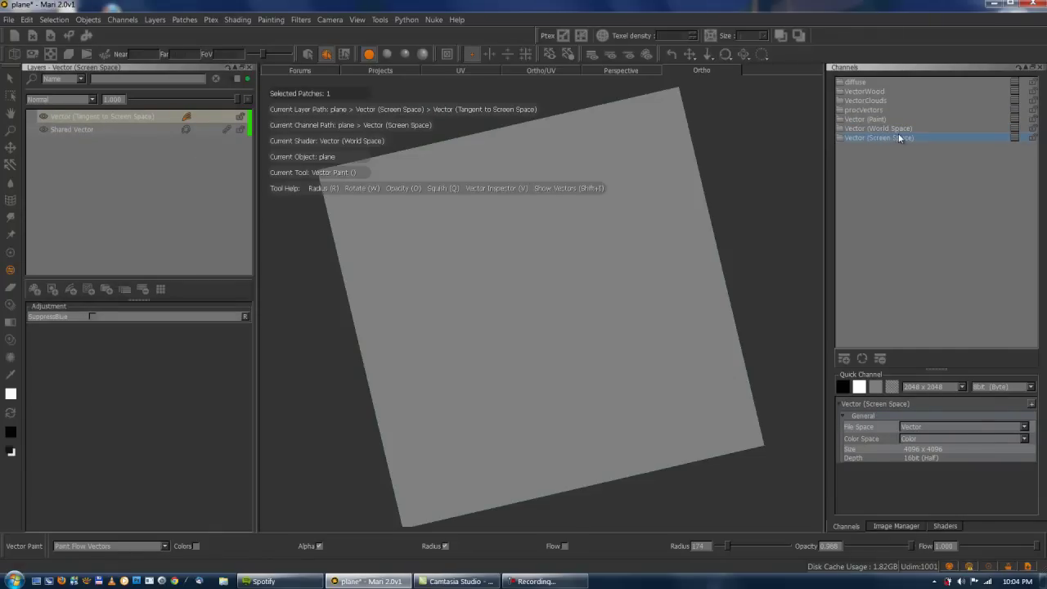
{"action": "left_click", "coordinate": [132, 116]}
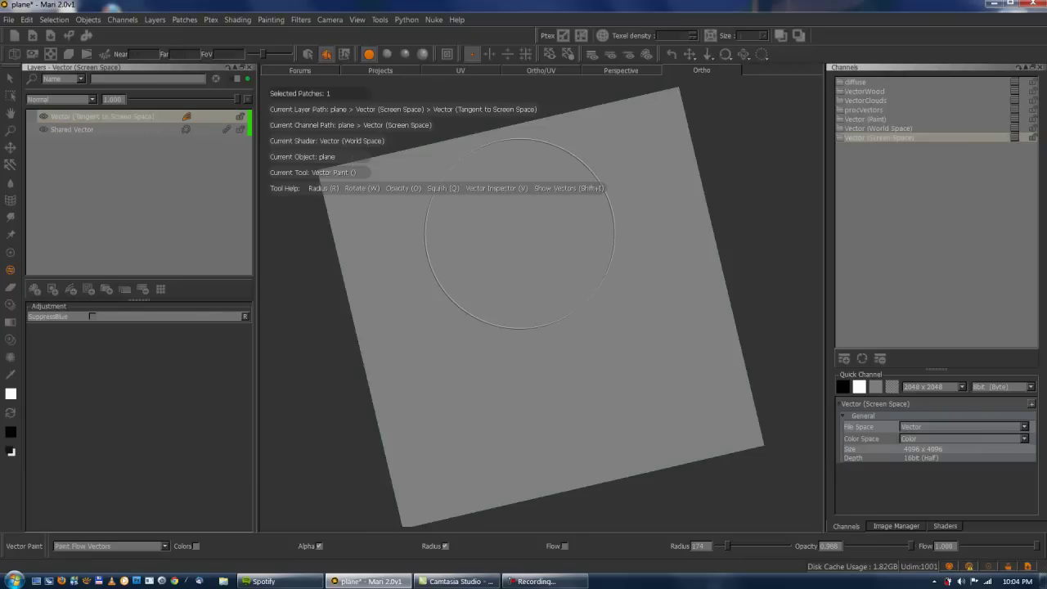
Paint looping flow vectors across the plane in the Vector (Paint) channel with a brush radius of 92 in Paint Flow Vectors mode
{"action": "left_click", "coordinate": [864, 119]}
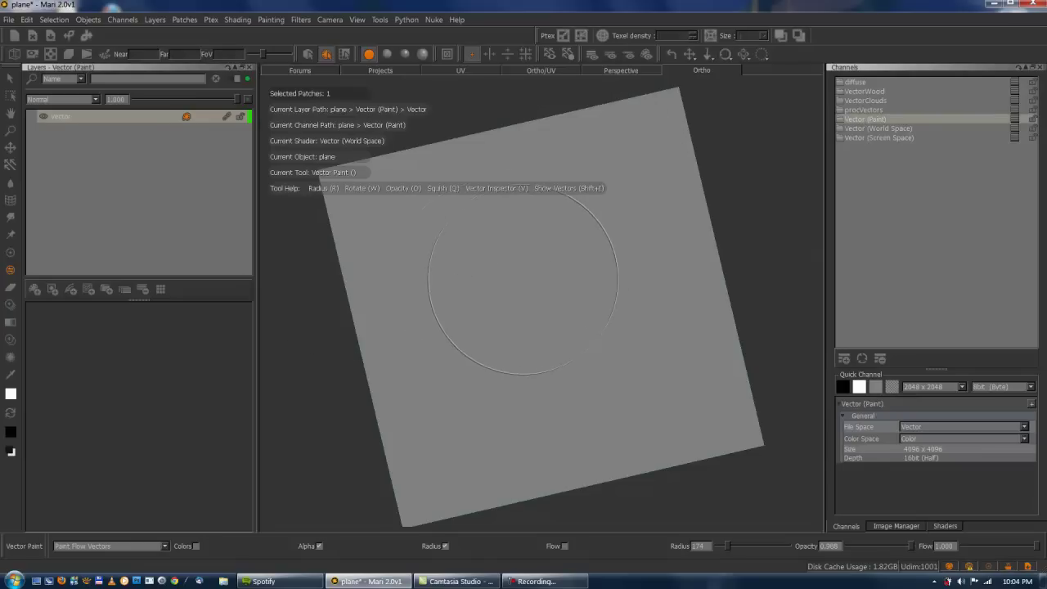
{"action": "key", "text": "r"}
{"action": "left_click_drag", "start_coordinate": [540, 286], "coordinate": [473, 289]}
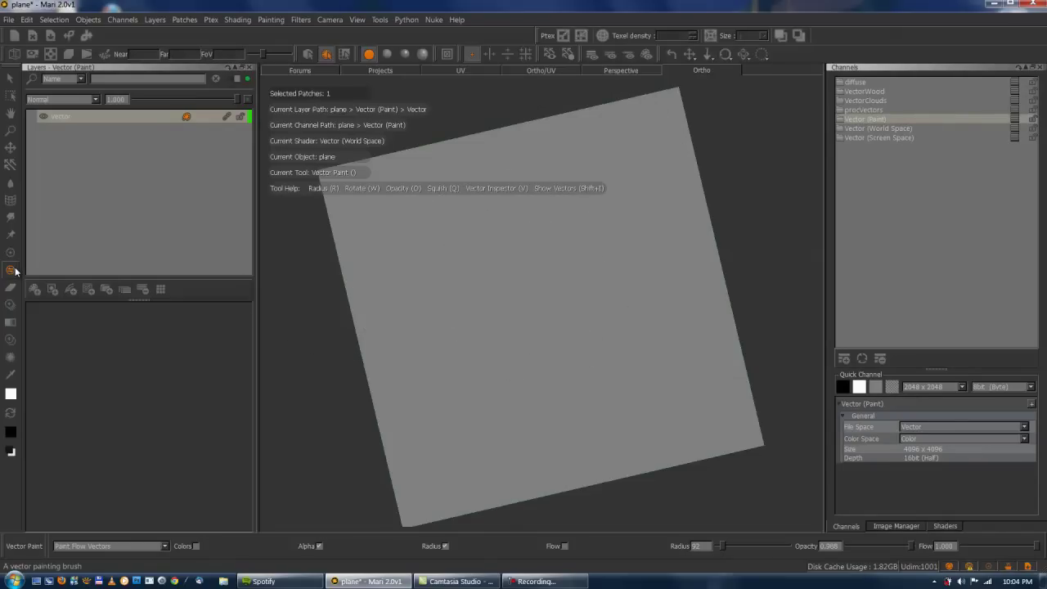
{"action": "left_click", "coordinate": [100, 545]}
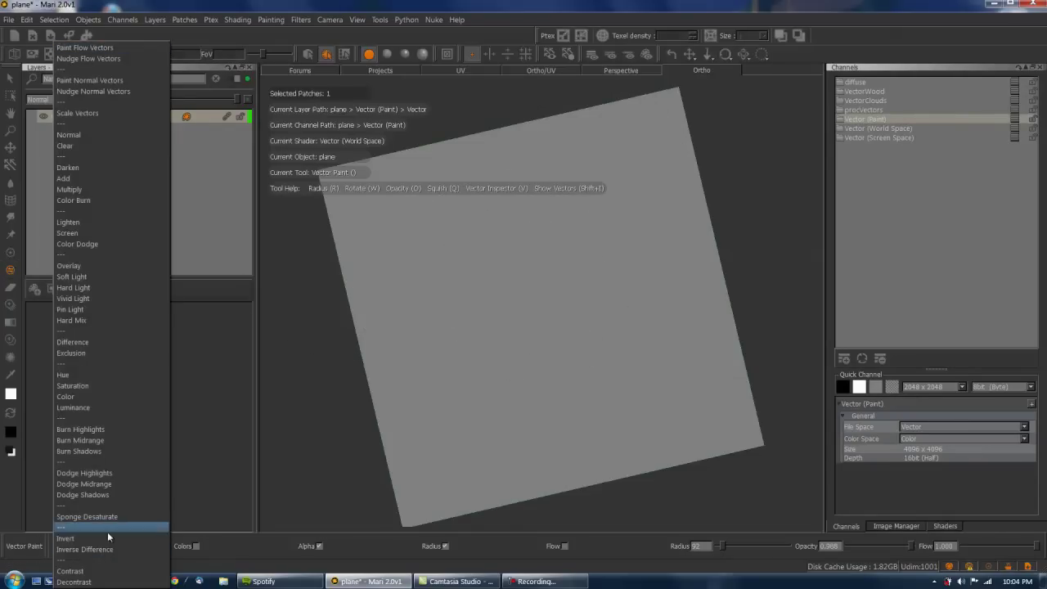
{"action": "left_click", "coordinate": [88, 47]}
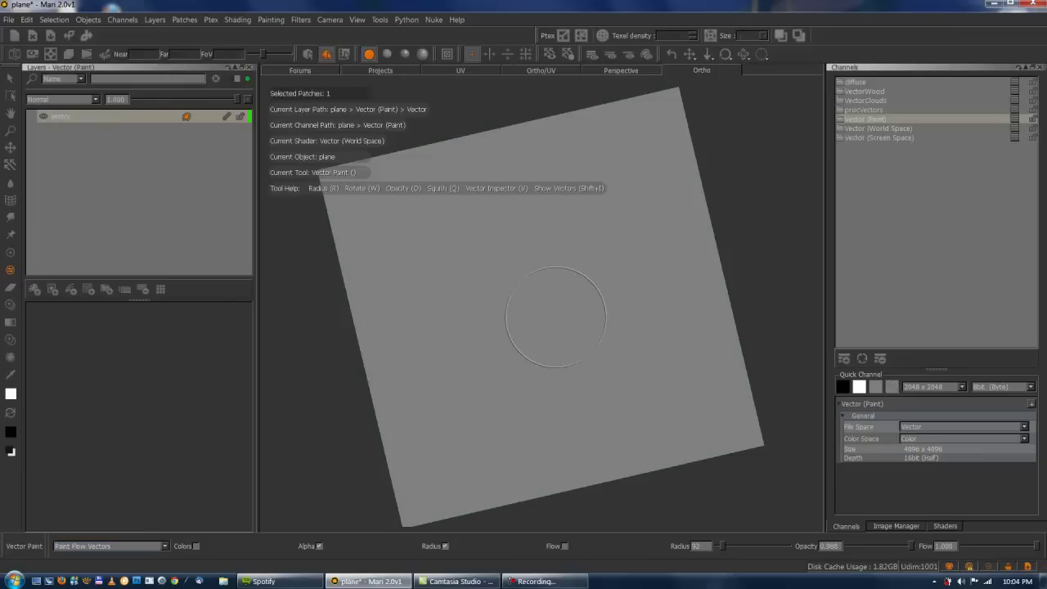
{"action": "mouse_move", "coordinate": [627, 255]}
{"action": "left_mouse_down"}
{"action": "mouse_move", "coordinate": [446, 274]}
{"action": "mouse_move", "coordinate": [491, 384]}
{"action": "mouse_move", "coordinate": [536, 393]}
{"action": "mouse_move", "coordinate": [627, 363]}
{"action": "mouse_move", "coordinate": [499, 392]}
{"action": "mouse_move", "coordinate": [454, 164]}
{"action": "mouse_move", "coordinate": [474, 278]}
{"action": "mouse_move", "coordinate": [609, 293]}
{"action": "mouse_move", "coordinate": [463, 378]}
{"action": "mouse_move", "coordinate": [599, 305]}
{"action": "left_mouse_up"}
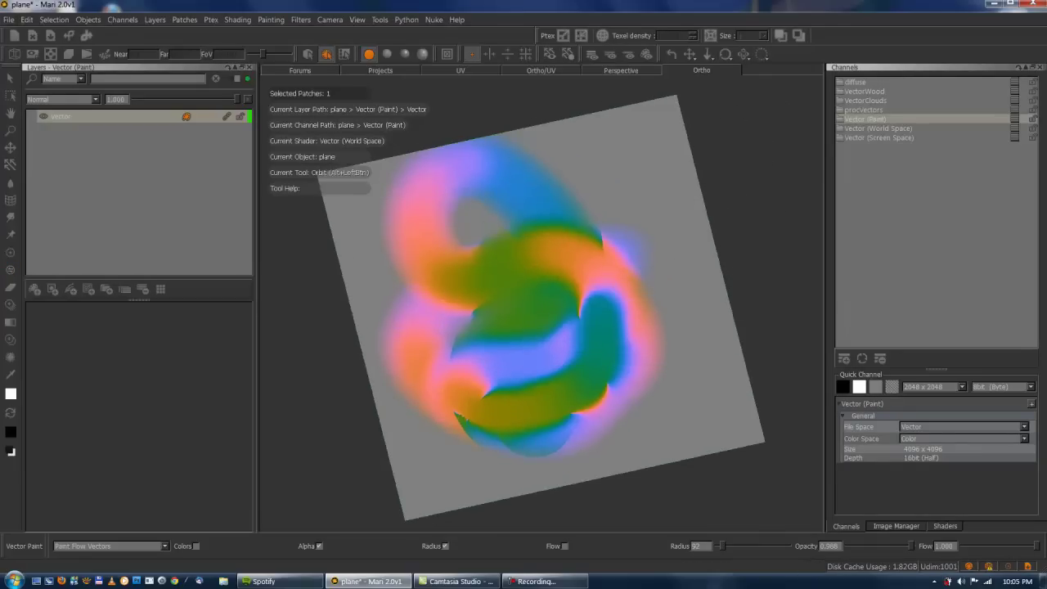
{"action": "mouse_move", "coordinate": [757, 209]}
{"action": "right_mouse_down", "text": "alt"}
{"action": "mouse_move", "coordinate": [678, 198]}
{"action": "mouse_move", "coordinate": [696, 196]}
{"action": "right_mouse_up", "text": "alt"}
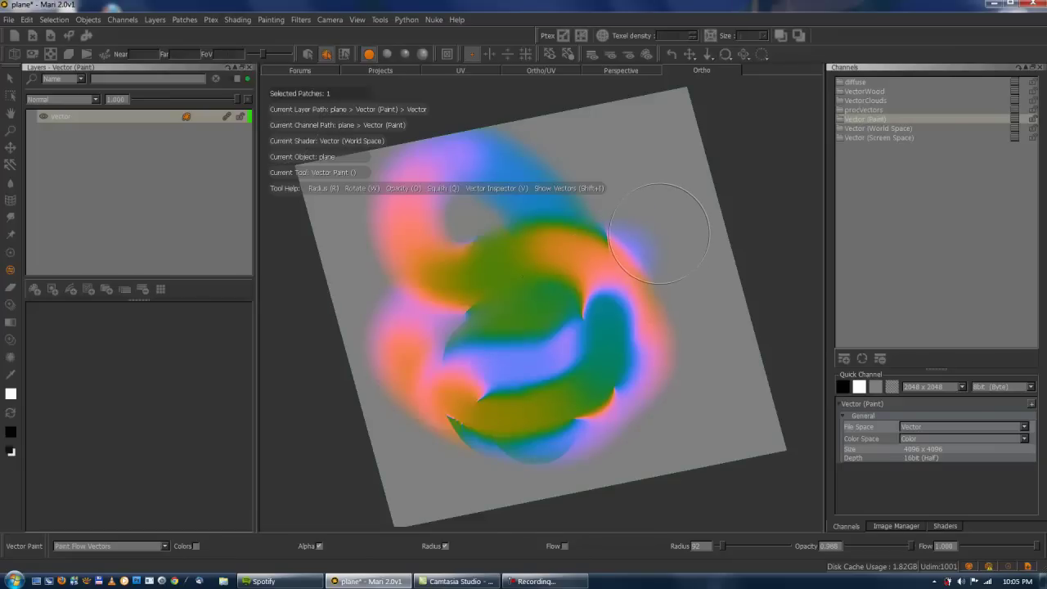
Add a Flow procedural layer above the Vector layer in the Vector (Paint) channel
{"action": "left_click", "coordinate": [92, 289]}
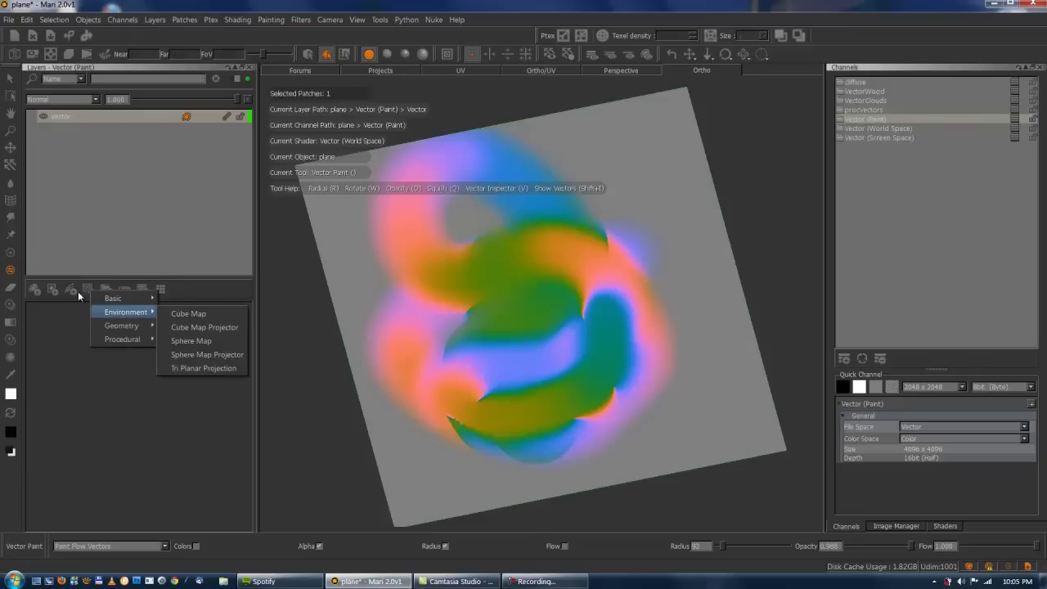
{"action": "mouse_move", "coordinate": [114, 344]}
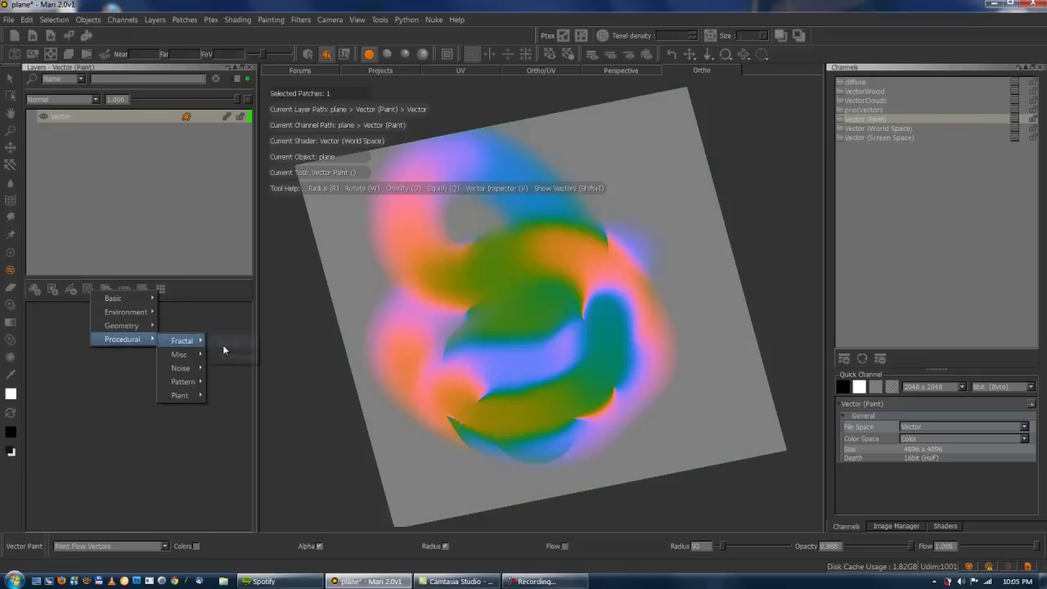
{"action": "mouse_move", "coordinate": [190, 361]}
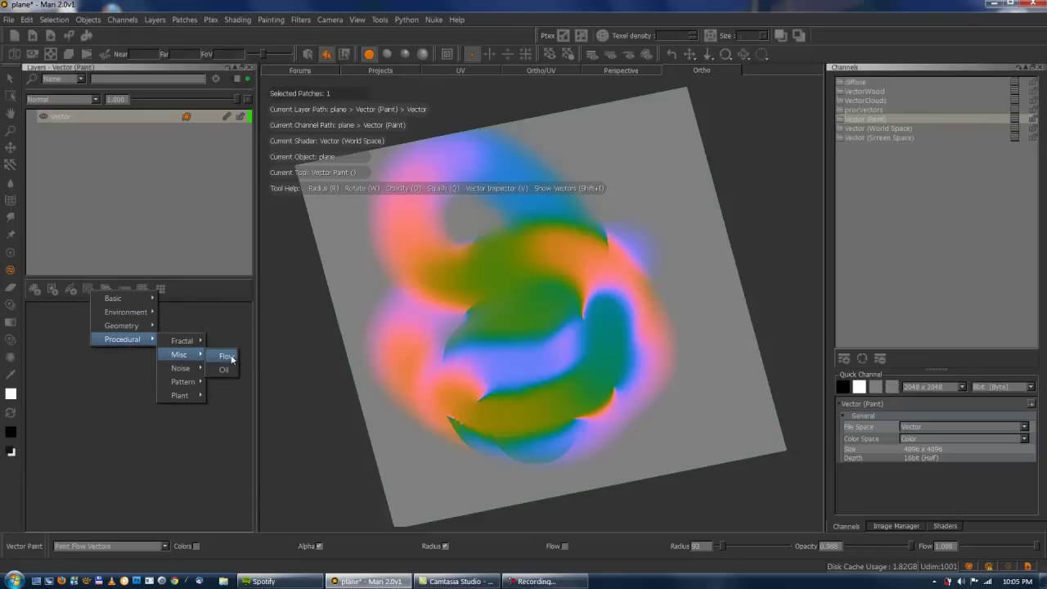
{"action": "left_click", "coordinate": [231, 360]}
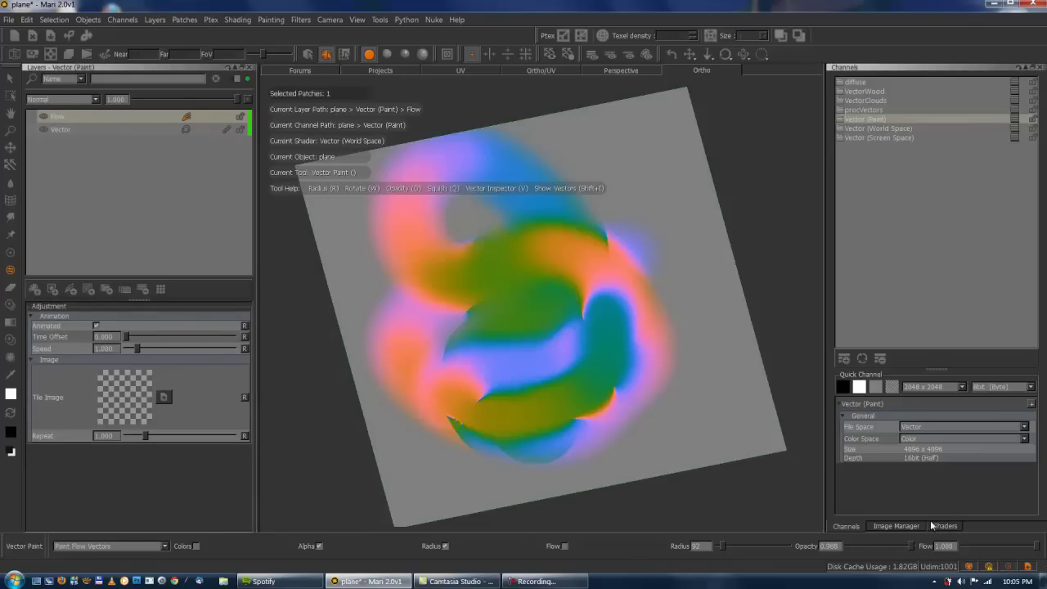
Assign the first Bambusstreifen image as the Flow layer's tile image and display the plane with the Current Channel shader
{"action": "left_click", "coordinate": [897, 526]}
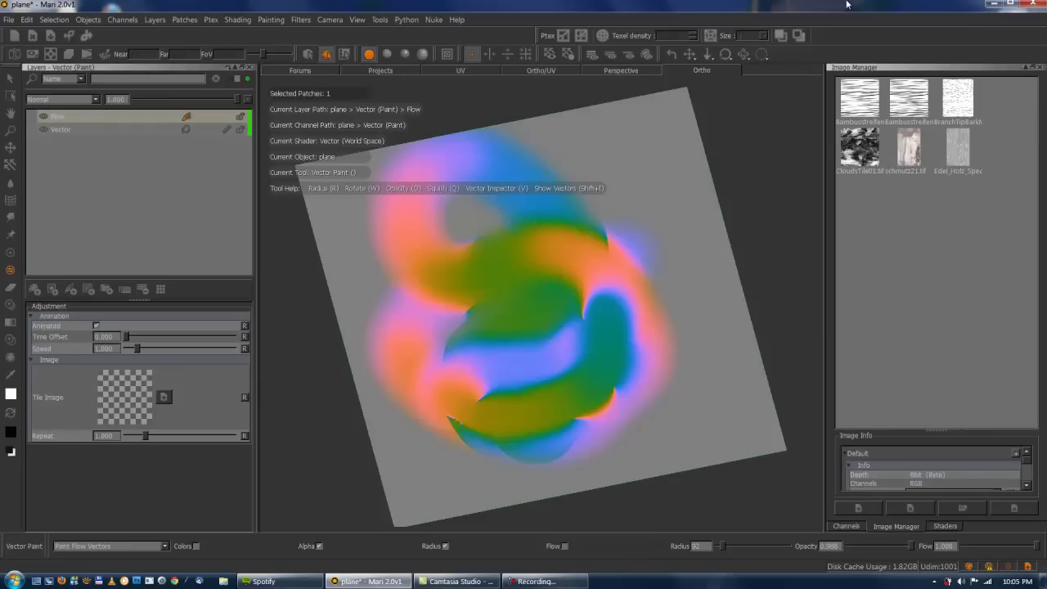
{"action": "left_click_drag", "start_coordinate": [856, 100], "coordinate": [155, 396]}
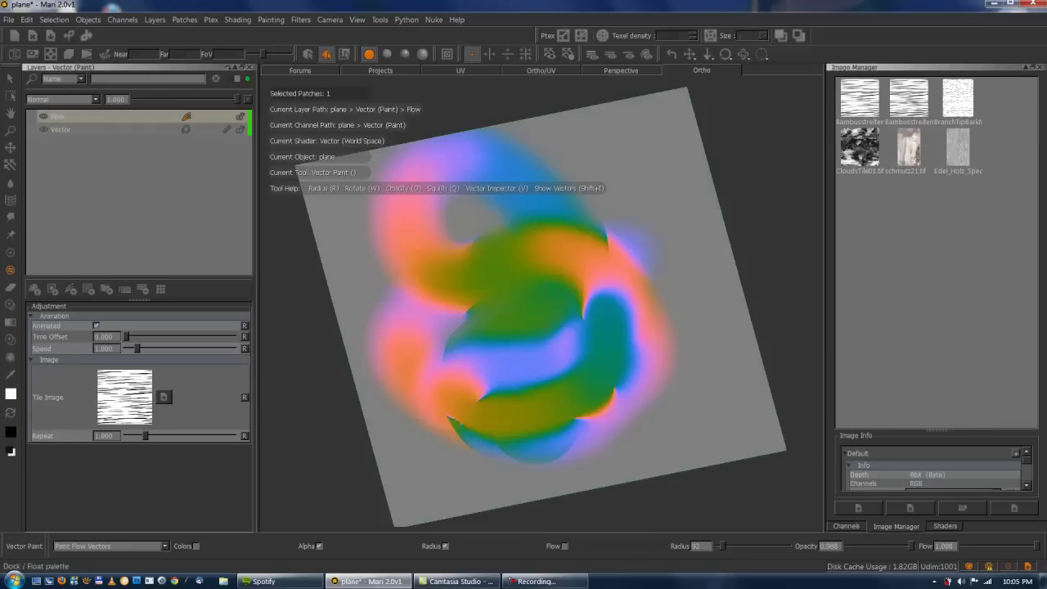
{"action": "left_click", "coordinate": [848, 526]}
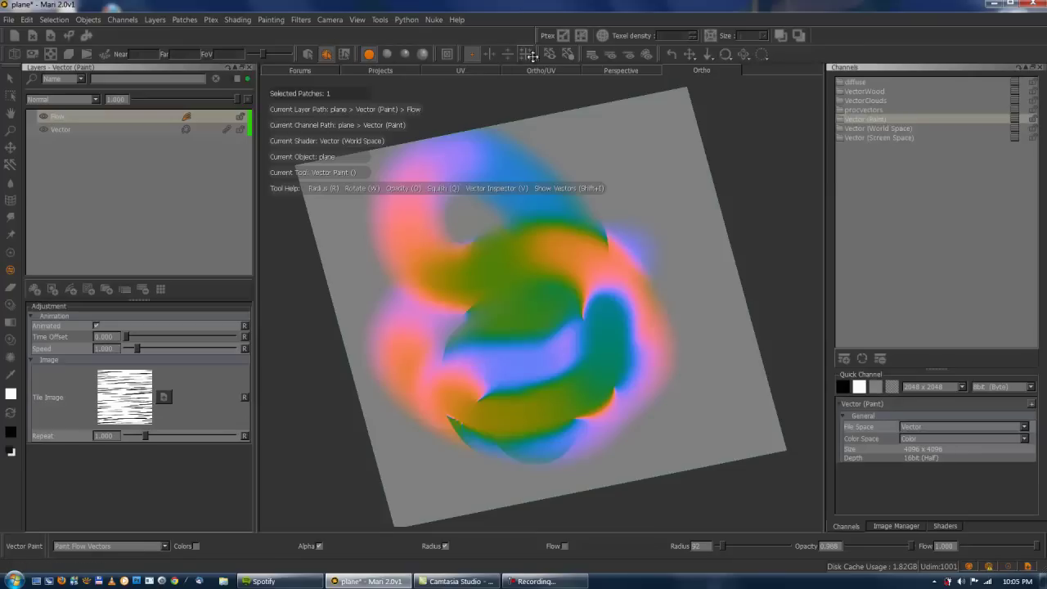
{"action": "left_click", "coordinate": [591, 55]}
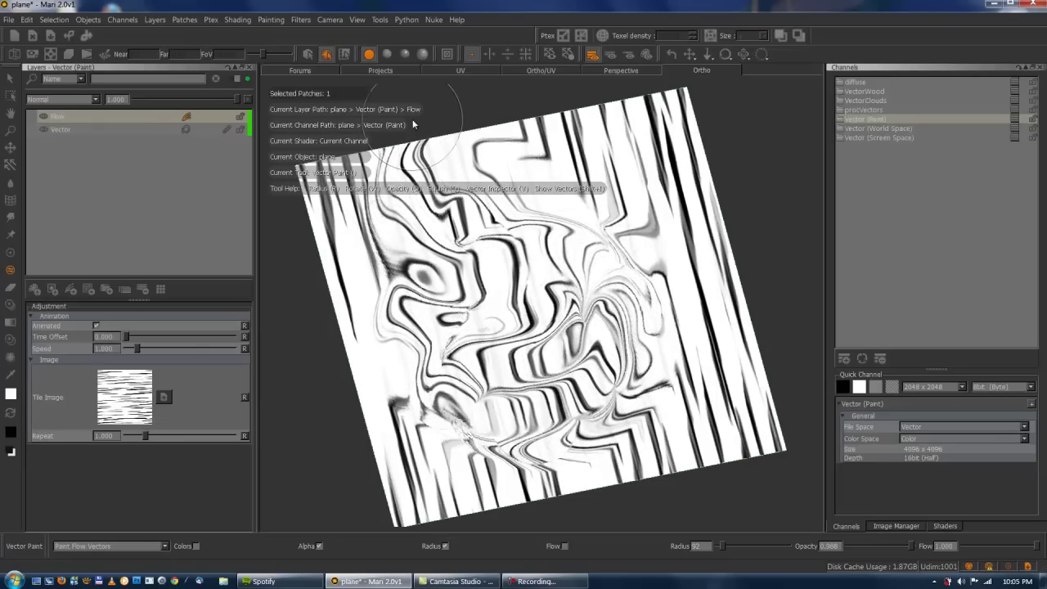
Show the vectors on the plane, activate the Vector Inspector and hide the Flow layer
{"action": "left_click", "coordinate": [551, 55]}
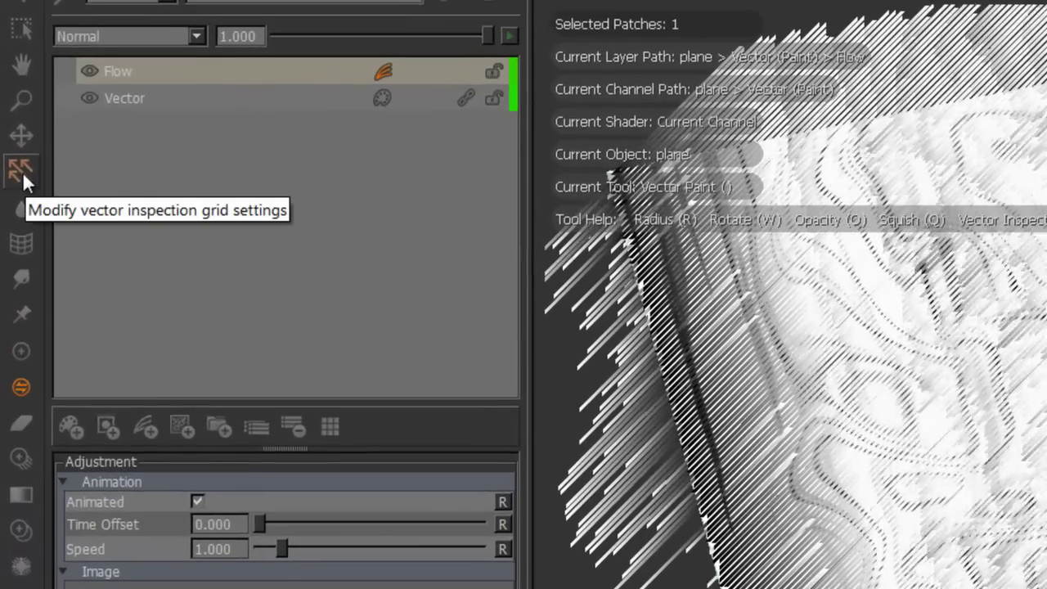
{"action": "left_click", "coordinate": [22, 171]}
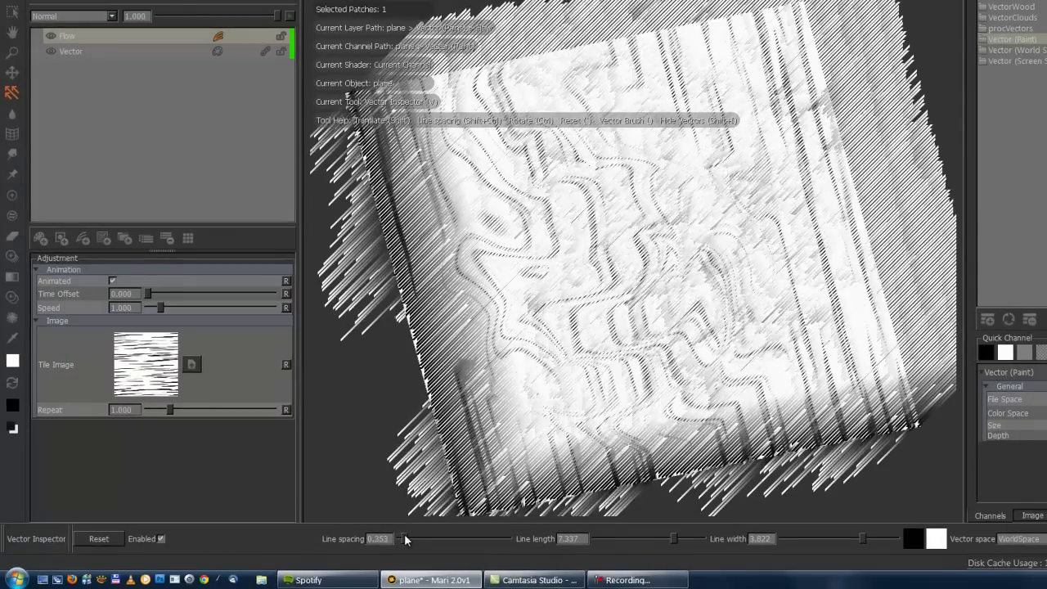
{"action": "left_click", "coordinate": [51, 36]}
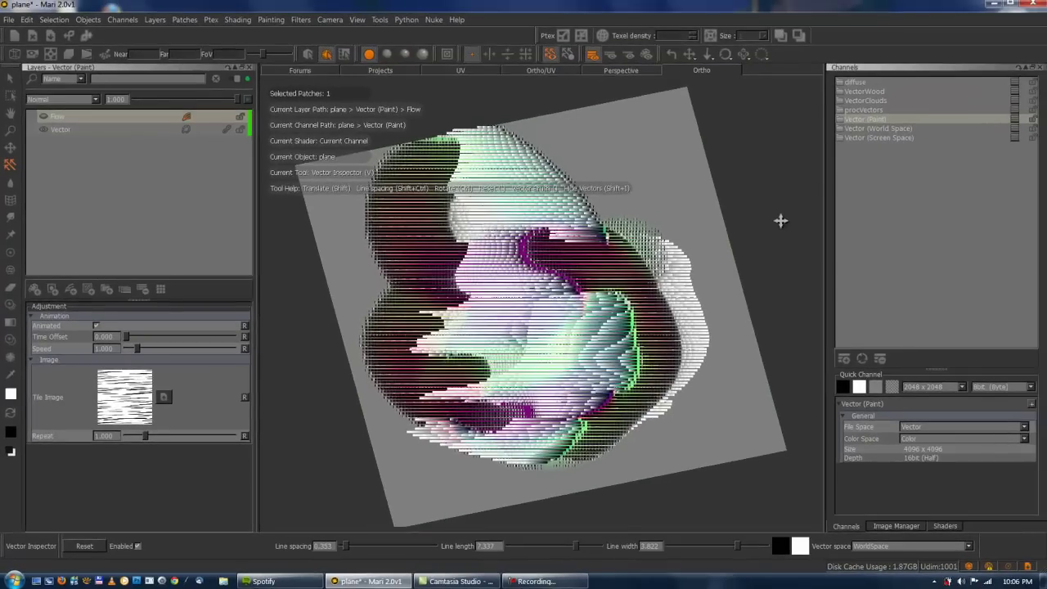
{"action": "mouse_move", "coordinate": [781, 221]}
{"action": "left_mouse_down", "text": "alt"}
{"action": "mouse_move", "coordinate": [797, 210]}
{"action": "mouse_move", "coordinate": [798, 223]}
{"action": "left_mouse_up", "text": "alt"}
{"action": "key", "text": "v"}
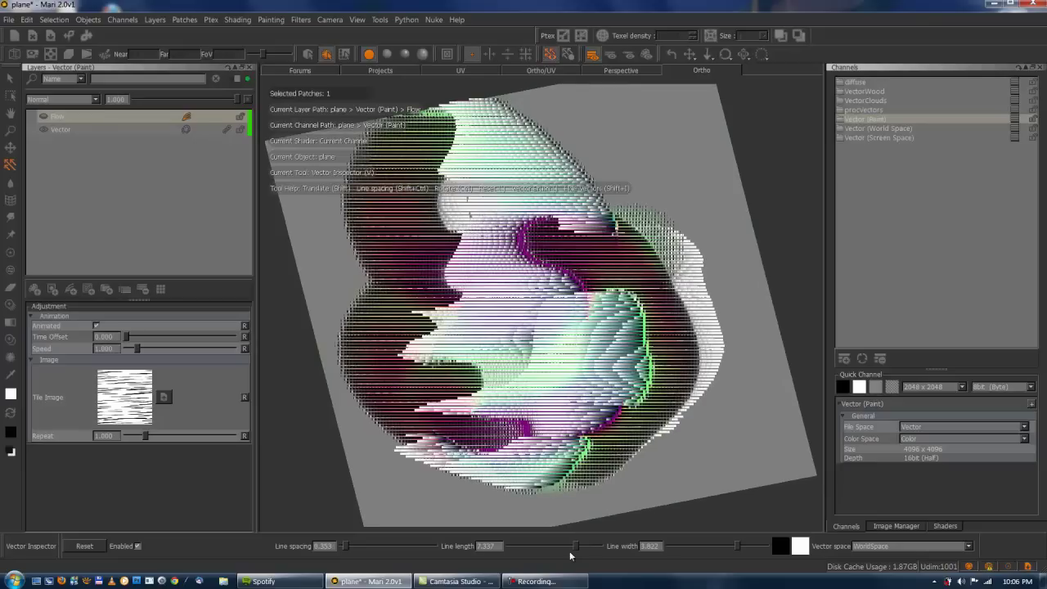
Set the inspection grid's line length to 3.491, its line width to about 3 and its line spacing to 1.180
{"action": "left_click_drag", "start_coordinate": [577, 547], "coordinate": [540, 550]}
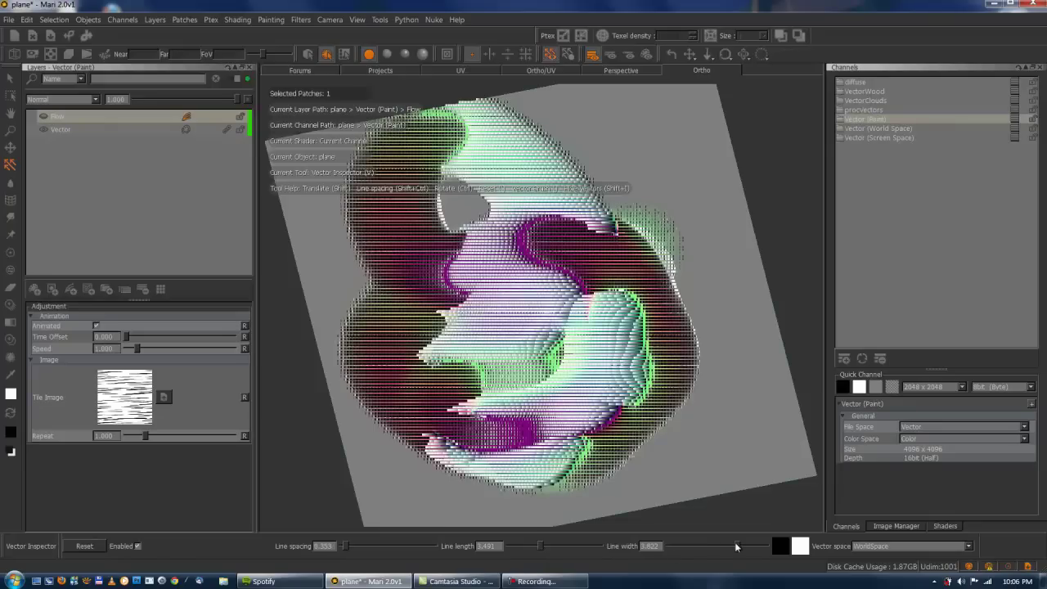
{"action": "mouse_move", "coordinate": [736, 547]}
{"action": "left_mouse_down"}
{"action": "mouse_move", "coordinate": [693, 553]}
{"action": "mouse_move", "coordinate": [710, 547]}
{"action": "left_mouse_up"}
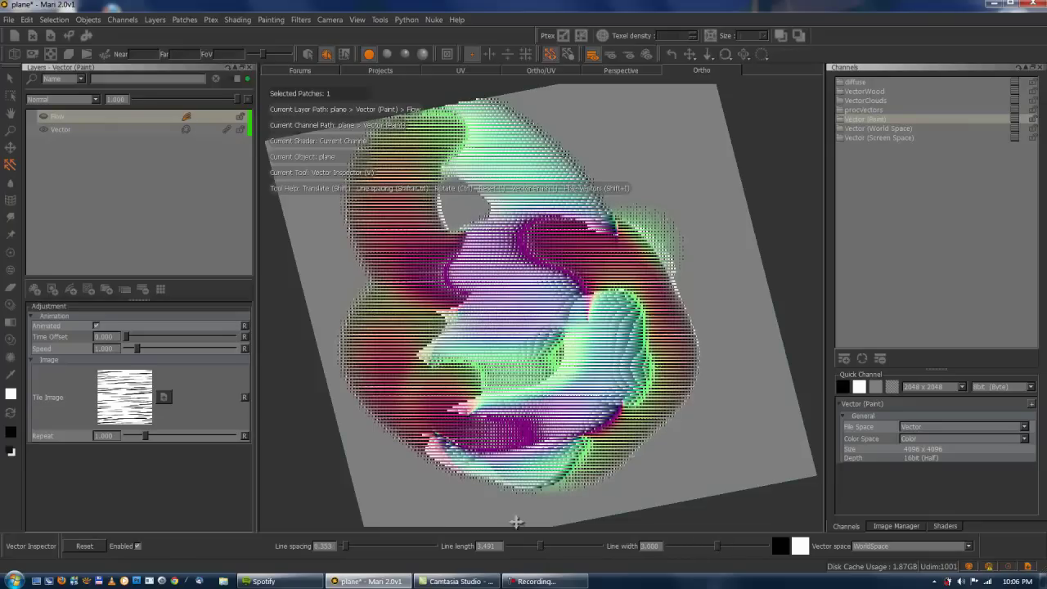
{"action": "mouse_move", "coordinate": [343, 550]}
{"action": "left_mouse_down"}
{"action": "mouse_move", "coordinate": [373, 548]}
{"action": "mouse_move", "coordinate": [361, 546]}
{"action": "left_mouse_up"}
Display the Vector layer with the Current Layer & Below shader and set the Vector Inspector's vector space to ScreenSpace
{"action": "left_click", "coordinate": [97, 129]}
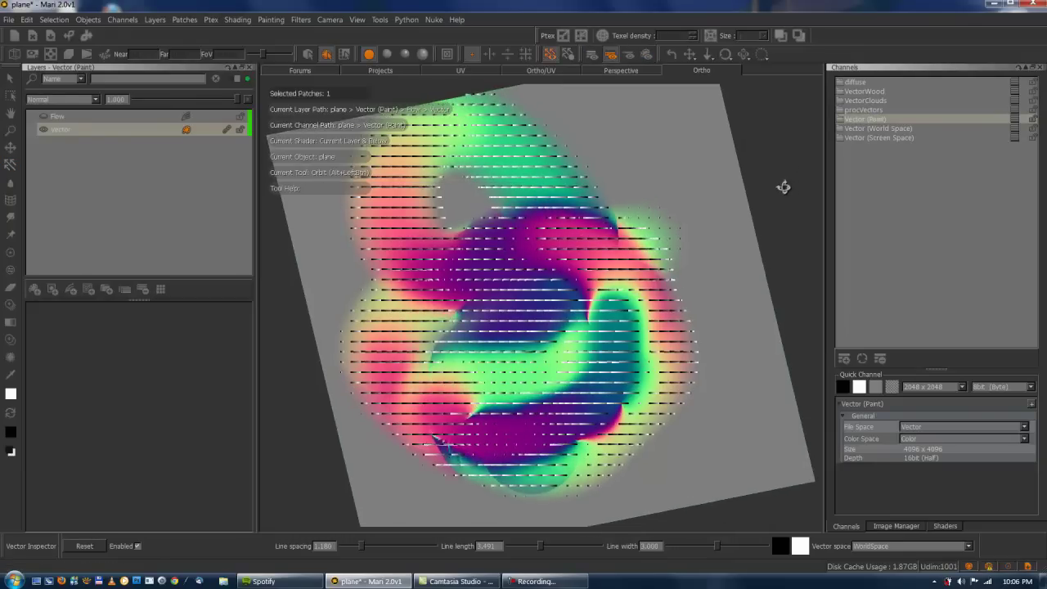
{"action": "left_click_drag", "start_coordinate": [784, 157], "coordinate": [778, 201], "text": "alt"}
{"action": "key", "text": "v"}
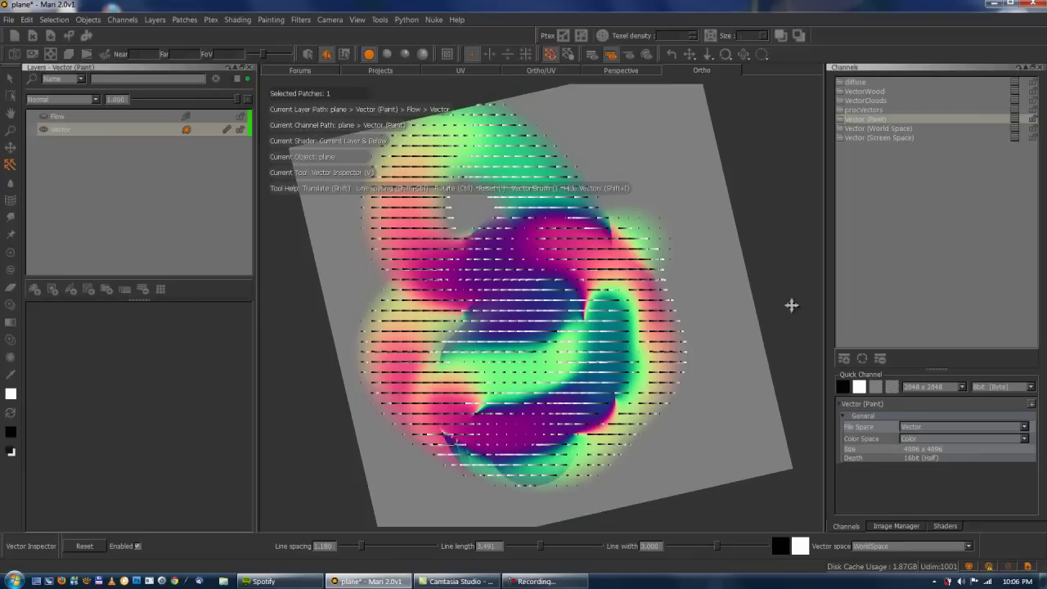
{"action": "left_click", "coordinate": [872, 547]}
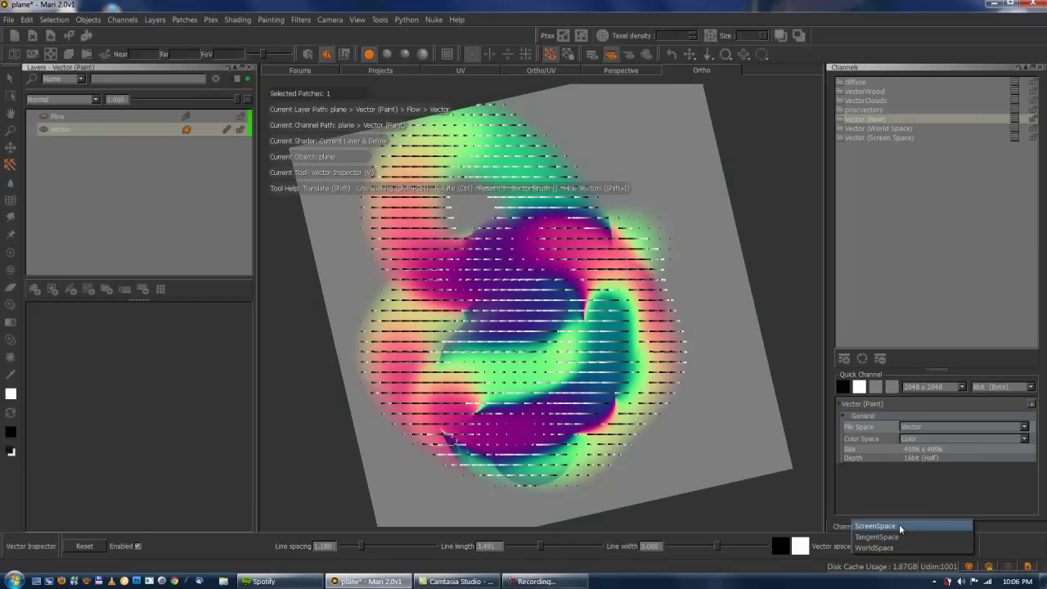
{"action": "left_click", "coordinate": [896, 526]}
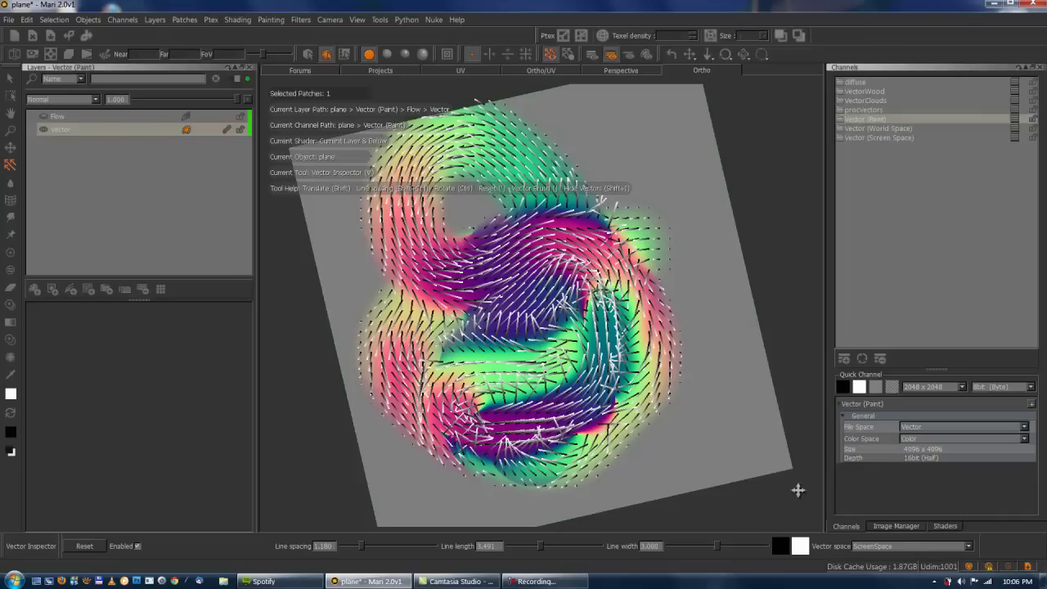
{"action": "mouse_move", "coordinate": [760, 187]}
{"action": "left_mouse_down", "text": "alt"}
{"action": "mouse_move", "coordinate": [760, 171]}
{"action": "mouse_move", "coordinate": [767, 180]}
{"action": "left_mouse_up", "text": "alt"}
{"action": "right_click_drag", "start_coordinate": [774, 191], "coordinate": [771, 197], "text": "alt"}
{"action": "key", "text": "v"}
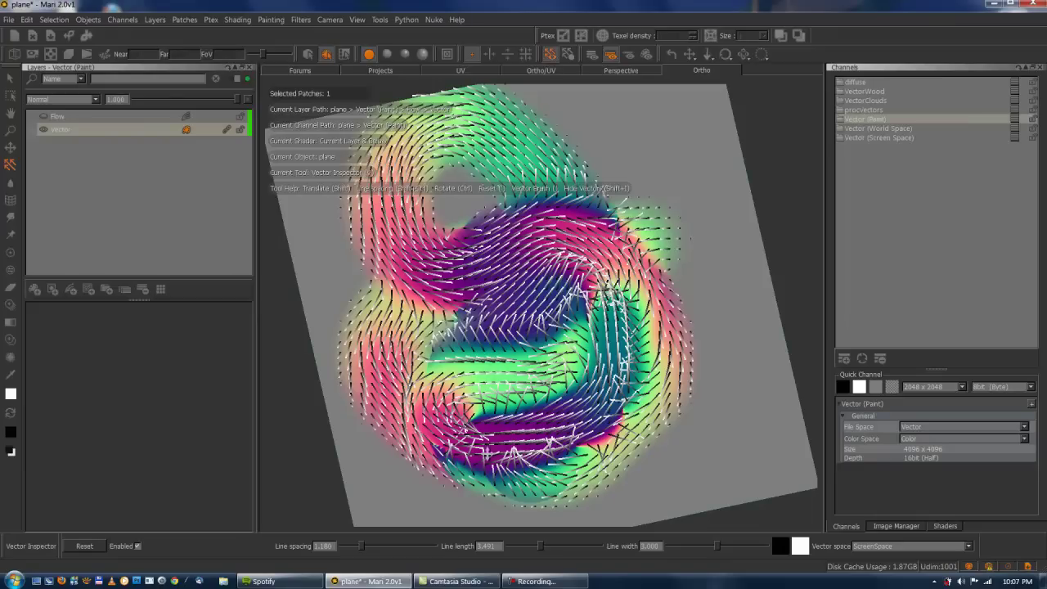
{"action": "left_click_drag", "start_coordinate": [810, 218], "coordinate": [783, 250], "text": "alt"}
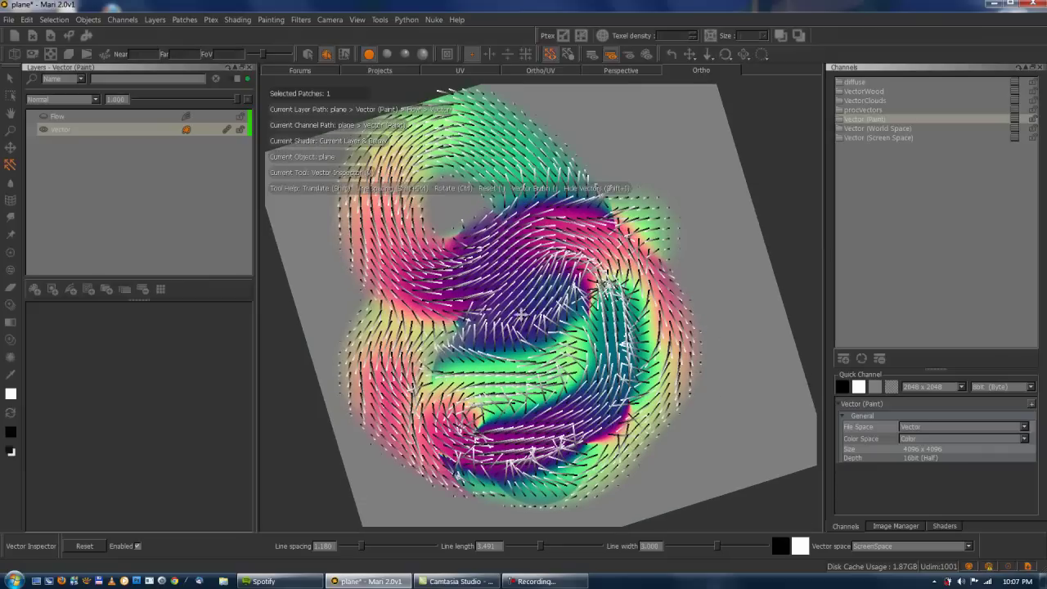
Select the Flow layer, turn off the vector inspection grid and activate the Vector Paint tool
{"action": "left_click", "coordinate": [58, 117]}
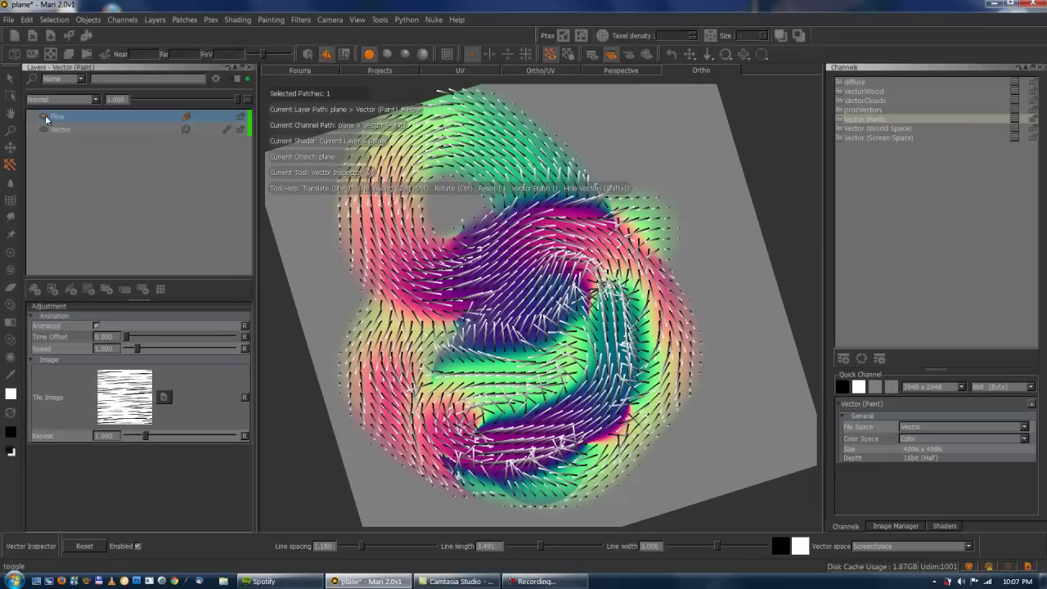
{"action": "left_click", "coordinate": [549, 56]}
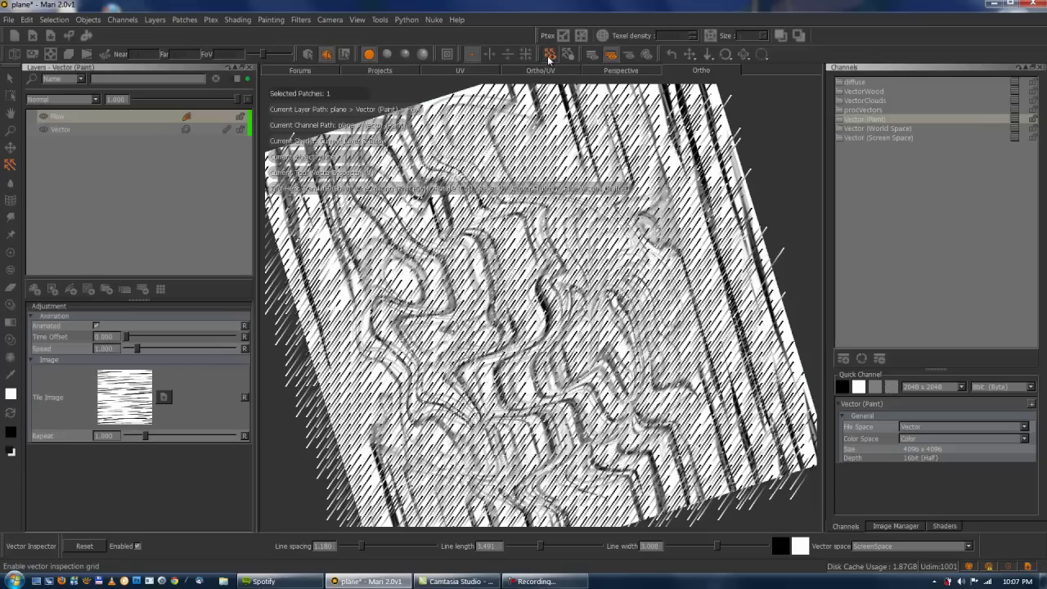
{"action": "left_click", "coordinate": [549, 57]}
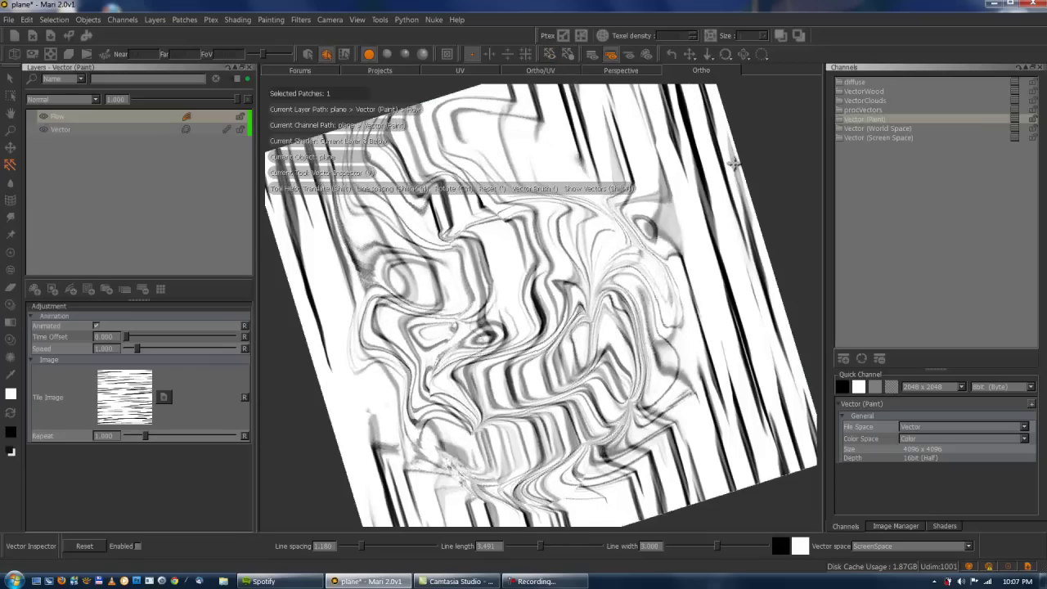
{"action": "key", "text": "shift+i"}
{"action": "right_click_drag", "start_coordinate": [774, 171], "coordinate": [760, 167], "text": "alt"}
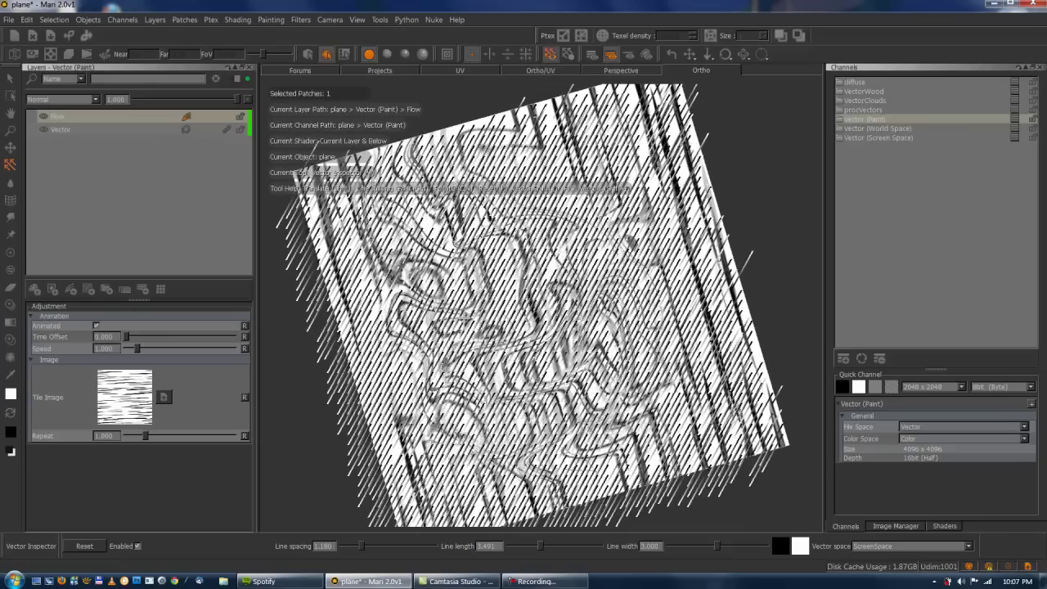
{"action": "left_click", "coordinate": [9, 270]}
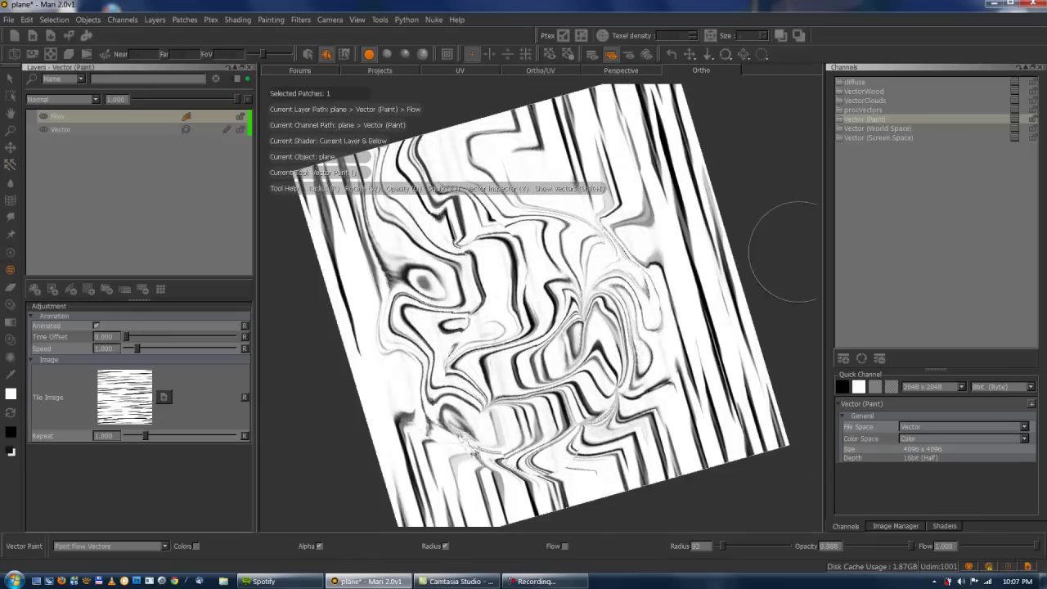
{"action": "left_click_drag", "start_coordinate": [775, 214], "coordinate": [771, 202], "text": "alt"}
{"action": "right_click_drag", "start_coordinate": [771, 202], "coordinate": [805, 214], "text": "alt"}
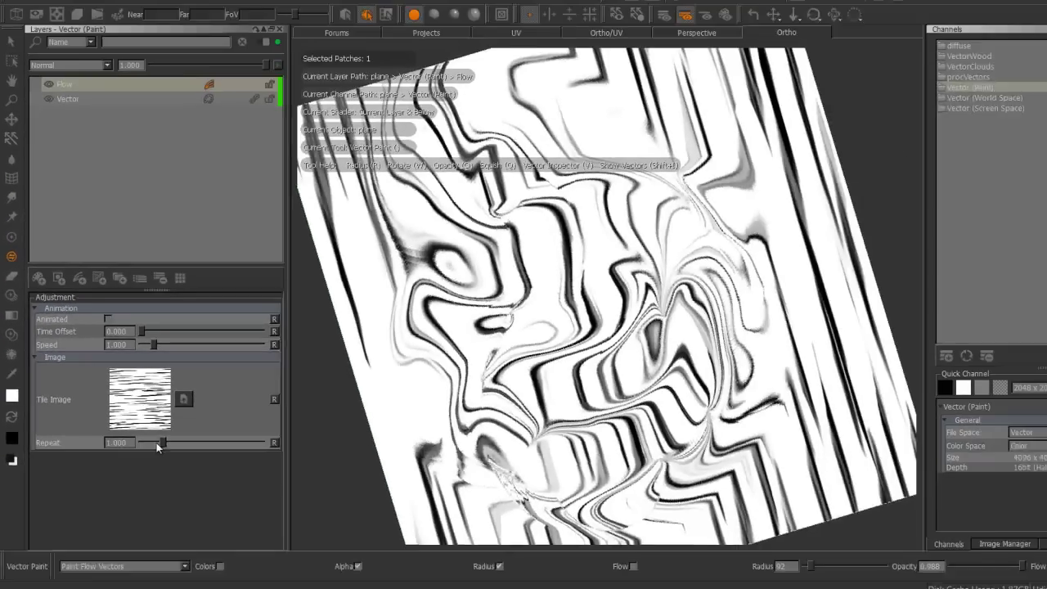
Turn off the Flow layer's animation and increase the repeat of its tile image
{"action": "left_click_drag", "start_coordinate": [306, 499], "coordinate": [283, 499]}
{"action": "left_click_drag", "start_coordinate": [132, 436], "coordinate": [152, 437]}
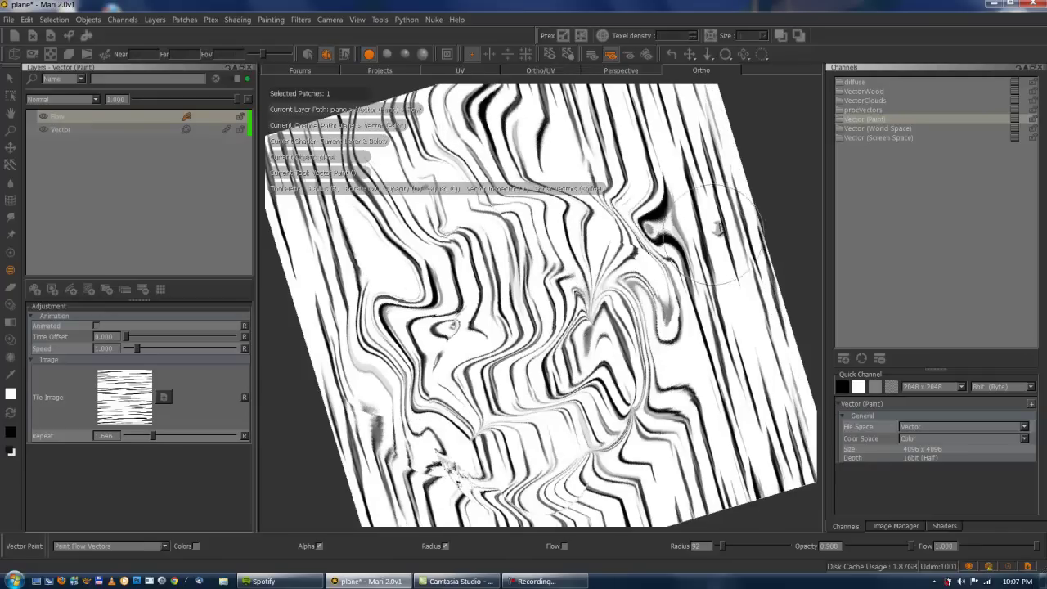
{"action": "left_click_drag", "start_coordinate": [720, 221], "coordinate": [725, 188], "text": "alt"}
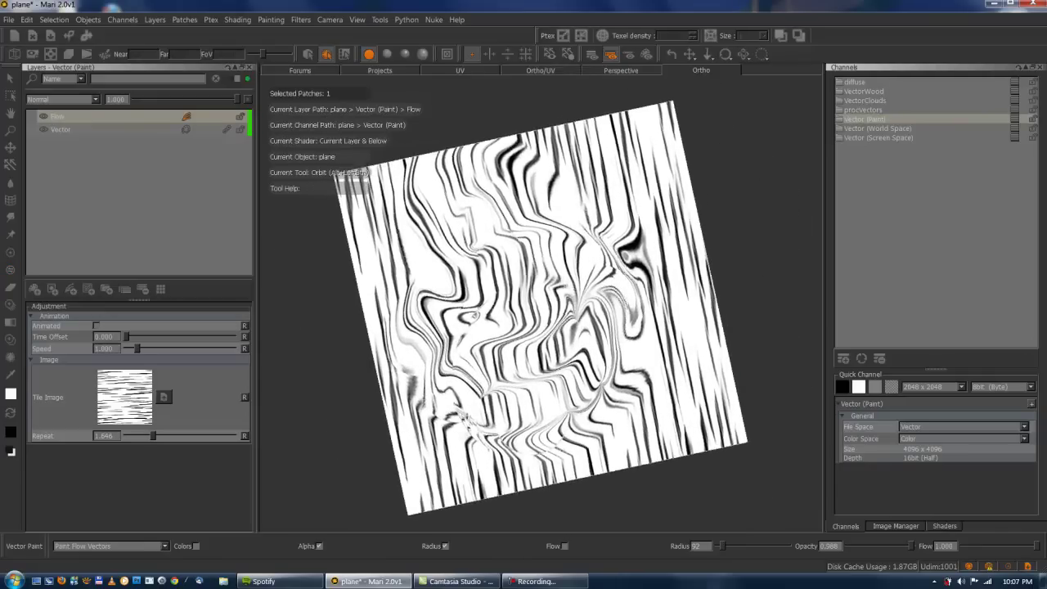
{"action": "right_click_drag", "start_coordinate": [731, 247], "coordinate": [747, 246], "text": "alt"}
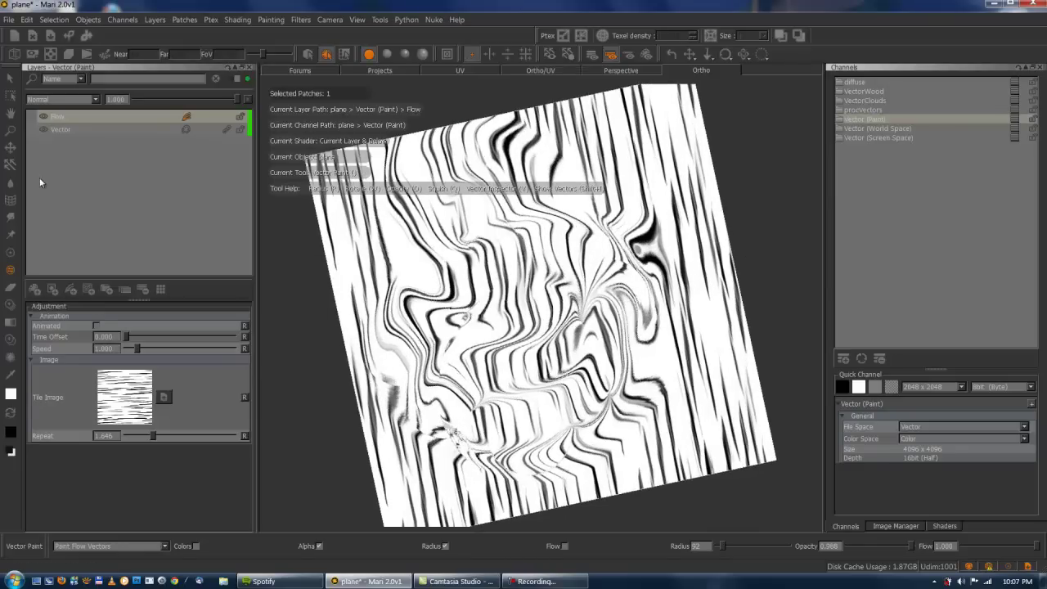
Fill the selected patch of the Vector layer with black to clear the painted vectors, then reselect the Flow layer
{"action": "left_click", "coordinate": [70, 127]}
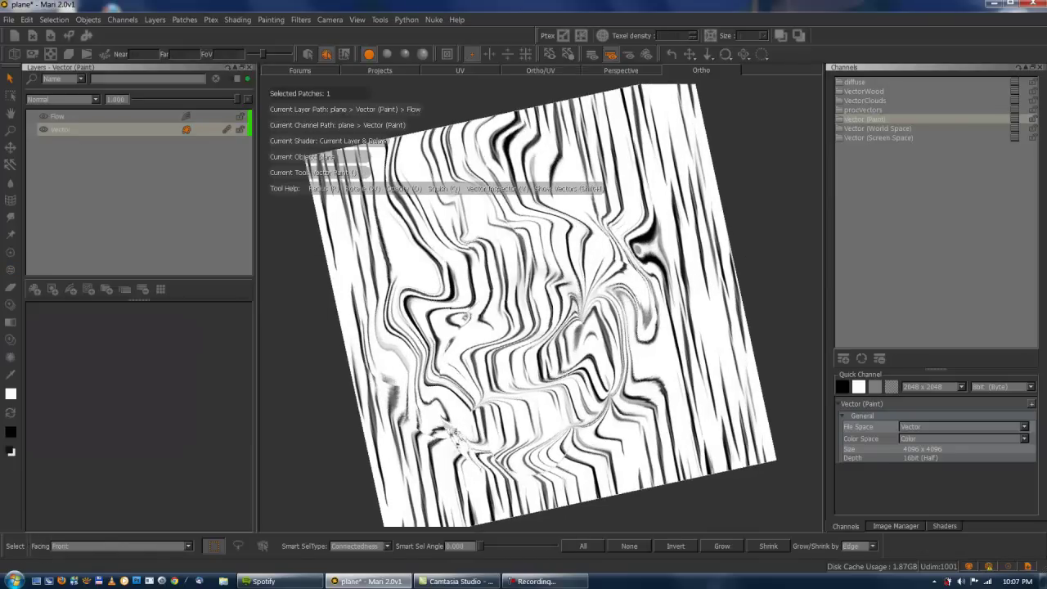
{"action": "key", "text": "s"}
{"action": "key", "text": "p"}
{"action": "left_click", "coordinate": [185, 19]}
{"action": "mouse_move", "coordinate": [237, 136]}
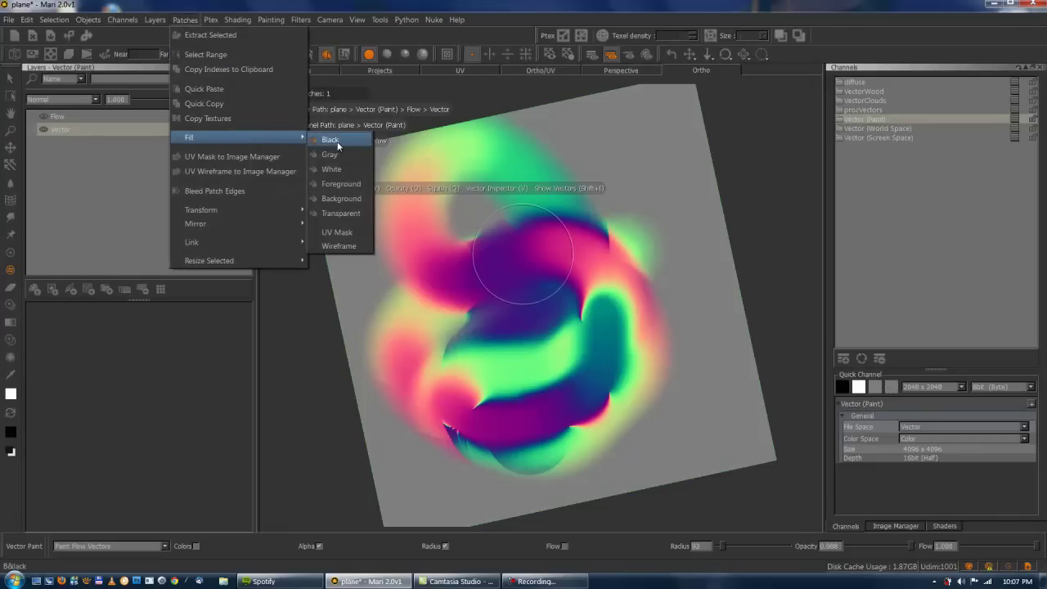
{"action": "left_click", "coordinate": [342, 143]}
{"action": "left_click", "coordinate": [84, 115]}
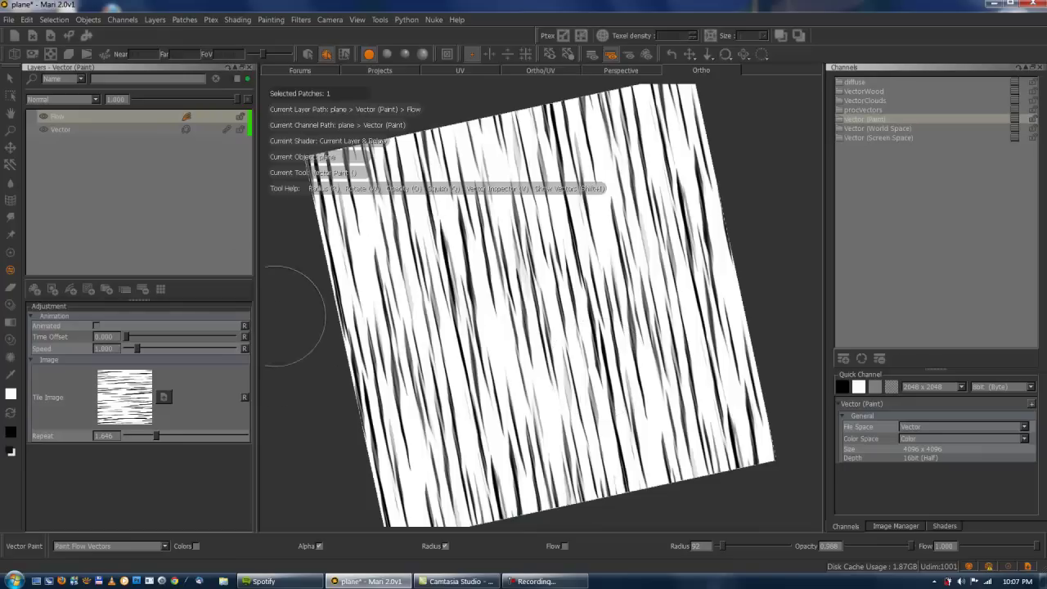
Set the Vector Paint mode to Paint Flow Vectors and slightly reduce the brush radius
{"action": "left_click", "coordinate": [144, 545]}
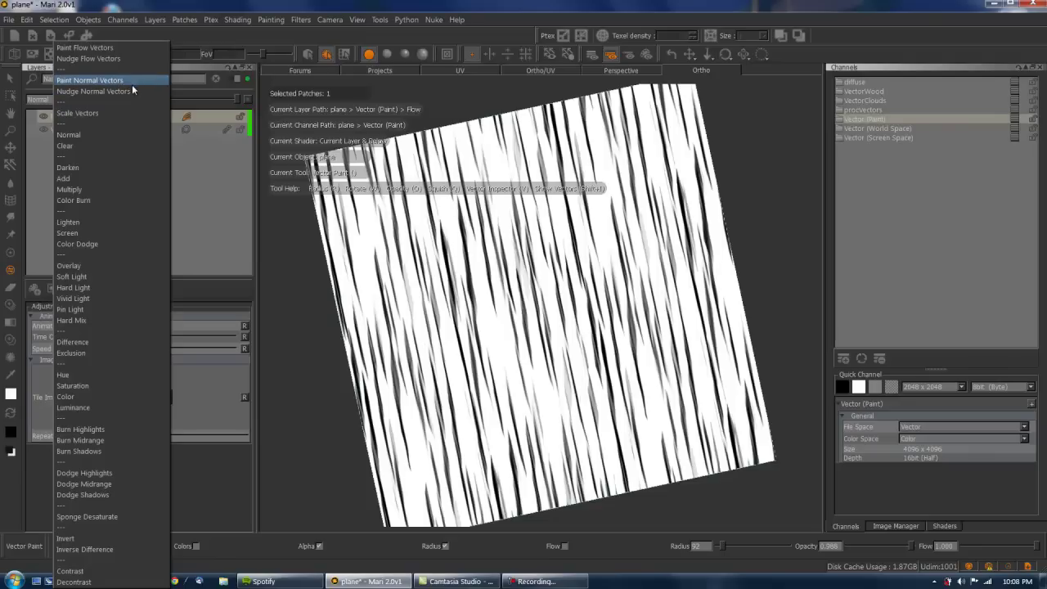
{"action": "left_click", "coordinate": [106, 48]}
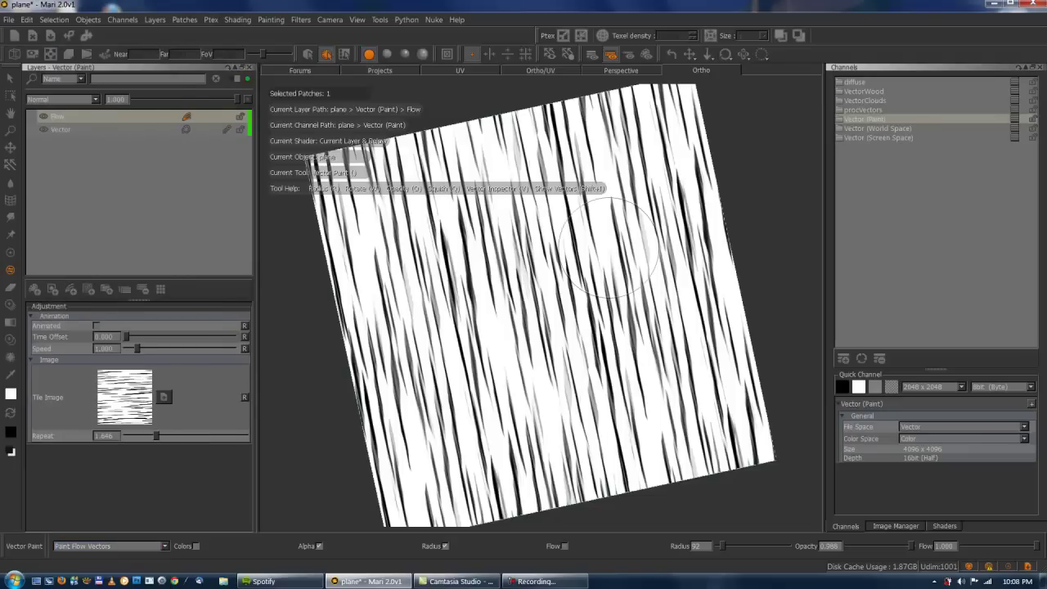
{"action": "key", "text": "r"}
{"action": "left_click_drag", "start_coordinate": [496, 322], "coordinate": [484, 323]}
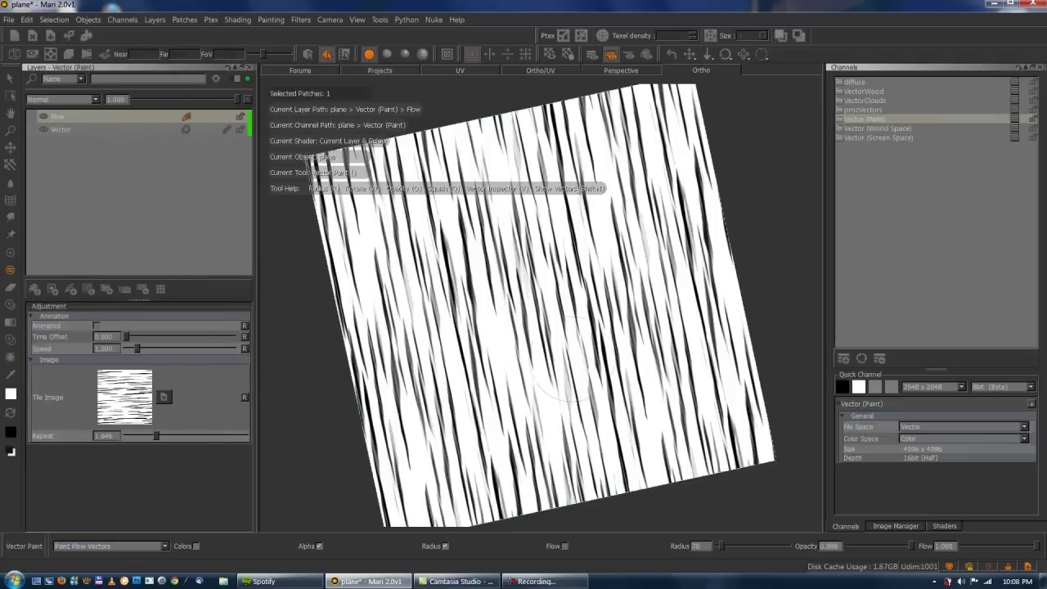
On the Vector layer, with the Current Channel shader, paint wavy flow strokes through the plane's middle and right side, undoing unwanted strokes
{"action": "left_click", "coordinate": [106, 128]}
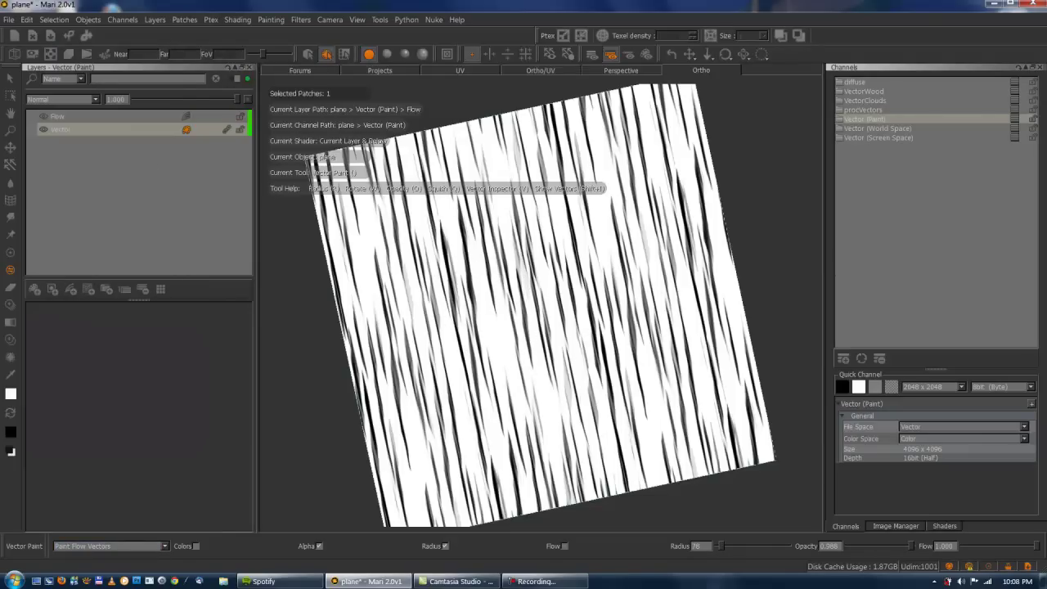
{"action": "left_click", "coordinate": [593, 56]}
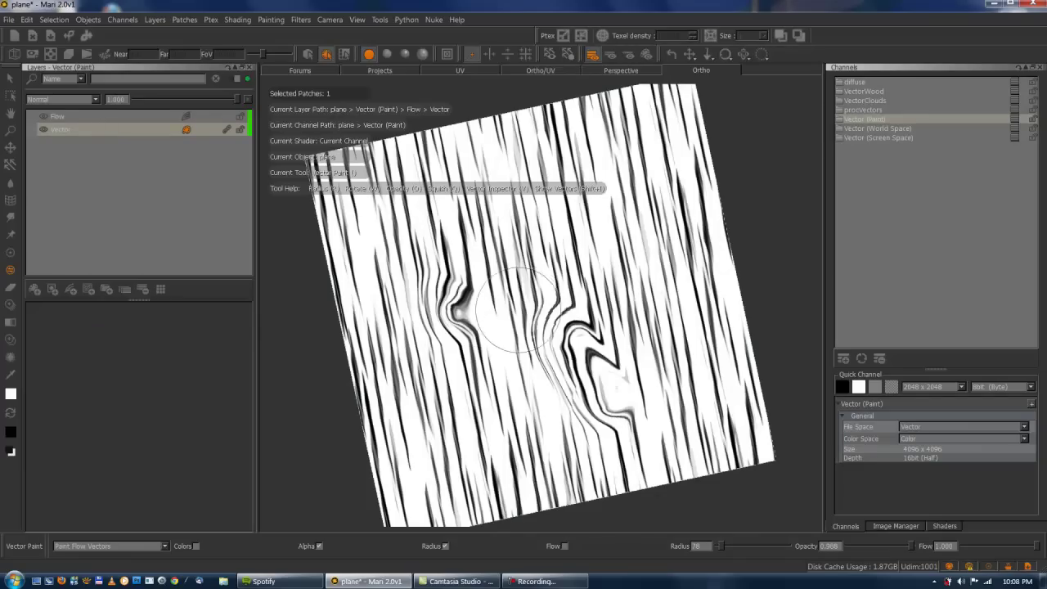
{"action": "key", "text": "ctrl+z"}
{"action": "mouse_move", "coordinate": [604, 392]}
{"action": "left_mouse_down"}
{"action": "mouse_move", "coordinate": [578, 338]}
{"action": "mouse_move", "coordinate": [574, 262]}
{"action": "mouse_move", "coordinate": [555, 198]}
{"action": "mouse_move", "coordinate": [561, 170]}
{"action": "left_mouse_up"}
{"action": "mouse_move", "coordinate": [425, 221]}
{"action": "left_mouse_down"}
{"action": "mouse_move", "coordinate": [487, 360]}
{"action": "mouse_move", "coordinate": [493, 421]}
{"action": "mouse_move", "coordinate": [514, 462]}
{"action": "mouse_move", "coordinate": [481, 321]}
{"action": "left_mouse_up"}
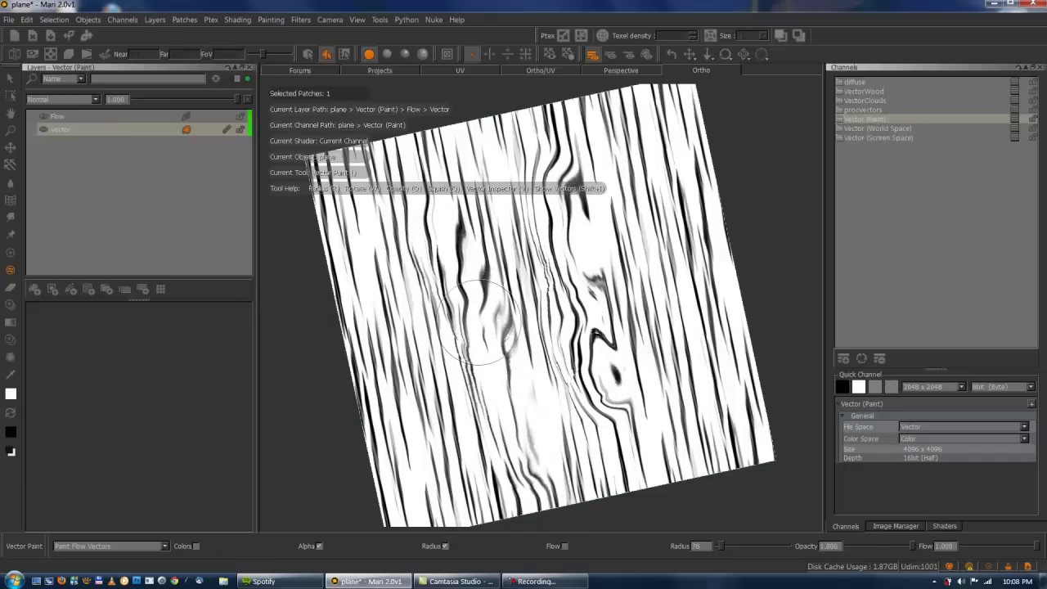
{"action": "mouse_move", "coordinate": [478, 323]}
{"action": "left_mouse_down"}
{"action": "mouse_move", "coordinate": [544, 288]}
{"action": "mouse_move", "coordinate": [401, 307]}
{"action": "mouse_move", "coordinate": [390, 246]}
{"action": "mouse_move", "coordinate": [485, 454]}
{"action": "mouse_move", "coordinate": [691, 375]}
{"action": "mouse_move", "coordinate": [651, 313]}
{"action": "mouse_move", "coordinate": [612, 147]}
{"action": "left_mouse_up"}
{"action": "left_click_drag", "start_coordinate": [635, 397], "coordinate": [660, 462]}
{"action": "left_click_drag", "start_coordinate": [620, 375], "coordinate": [646, 347]}
{"action": "key", "text": "ctrl+z"}
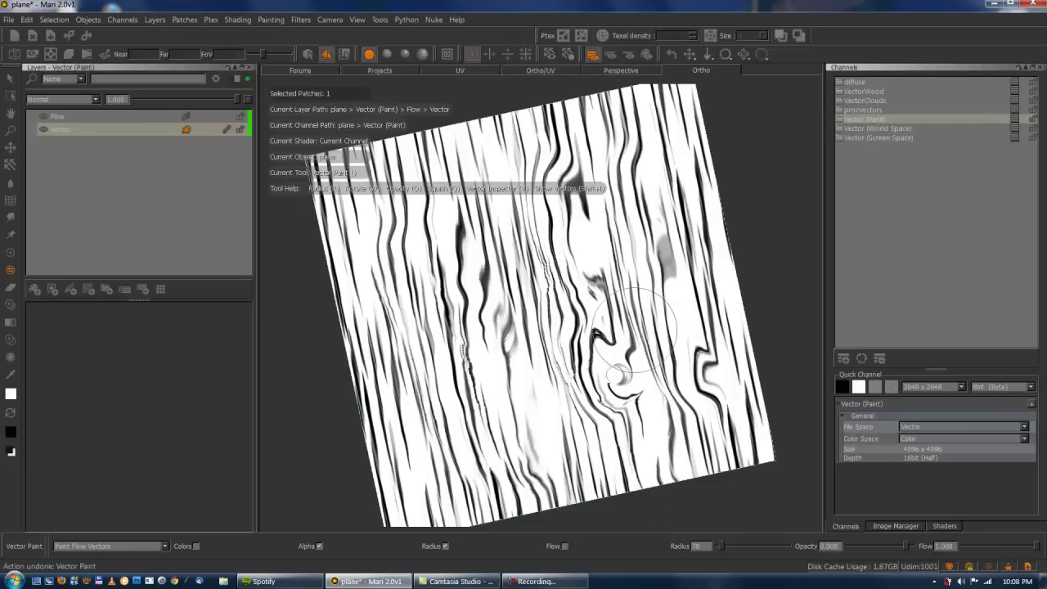
Paint more flow strokes down the plane's left side and centre, undoing the unwanted stroke near the middle
{"action": "left_click_drag", "start_coordinate": [420, 355], "coordinate": [461, 486]}
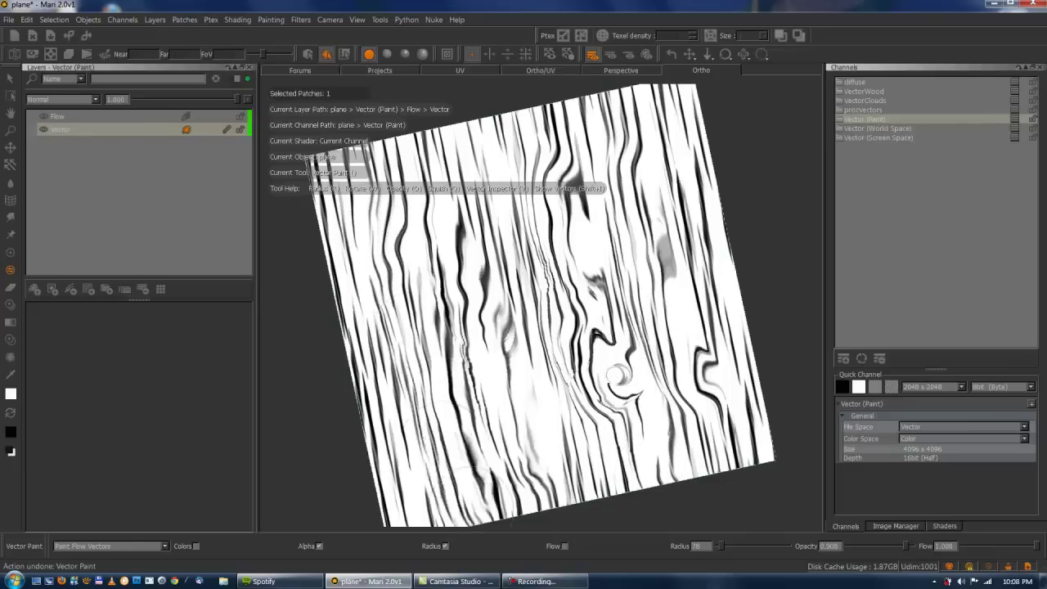
{"action": "left_click_drag", "start_coordinate": [388, 365], "coordinate": [442, 488]}
{"action": "left_click_drag", "start_coordinate": [554, 414], "coordinate": [593, 462]}
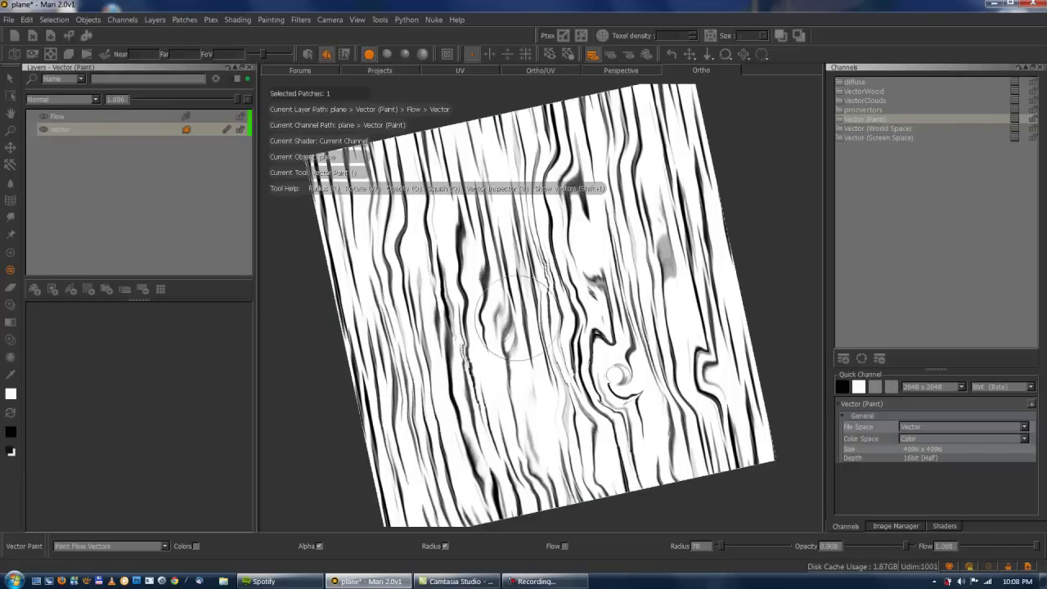
{"action": "left_click_drag", "start_coordinate": [444, 128], "coordinate": [491, 283]}
{"action": "mouse_move", "coordinate": [448, 133]}
{"action": "left_mouse_down"}
{"action": "mouse_move", "coordinate": [483, 320]}
{"action": "mouse_move", "coordinate": [533, 416]}
{"action": "mouse_move", "coordinate": [518, 441]}
{"action": "left_mouse_up"}
{"action": "mouse_move", "coordinate": [505, 270]}
{"action": "left_mouse_down"}
{"action": "mouse_move", "coordinate": [516, 429]}
{"action": "mouse_move", "coordinate": [482, 328]}
{"action": "mouse_move", "coordinate": [458, 163]}
{"action": "mouse_move", "coordinate": [539, 283]}
{"action": "left_mouse_up"}
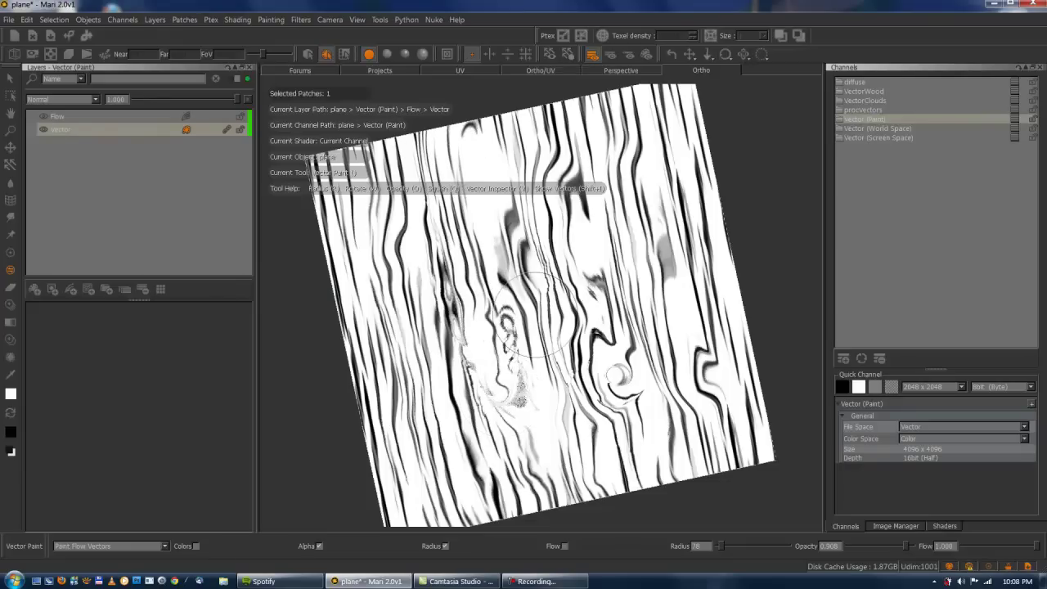
{"action": "key", "text": "ctrl+z"}
{"action": "left_click_drag", "start_coordinate": [595, 322], "coordinate": [591, 309]}
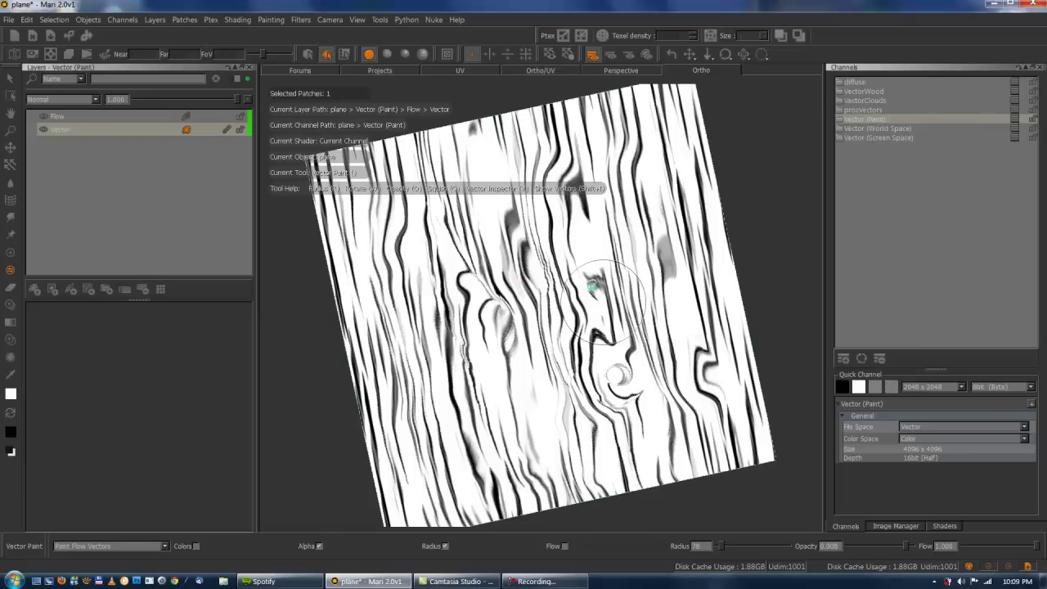
Set the Flow layer's tile image repeat to 2.083 and examine the resulting wood-grain pattern on the plane
{"action": "right_click_drag", "start_coordinate": [542, 274], "coordinate": [491, 296], "text": "alt"}
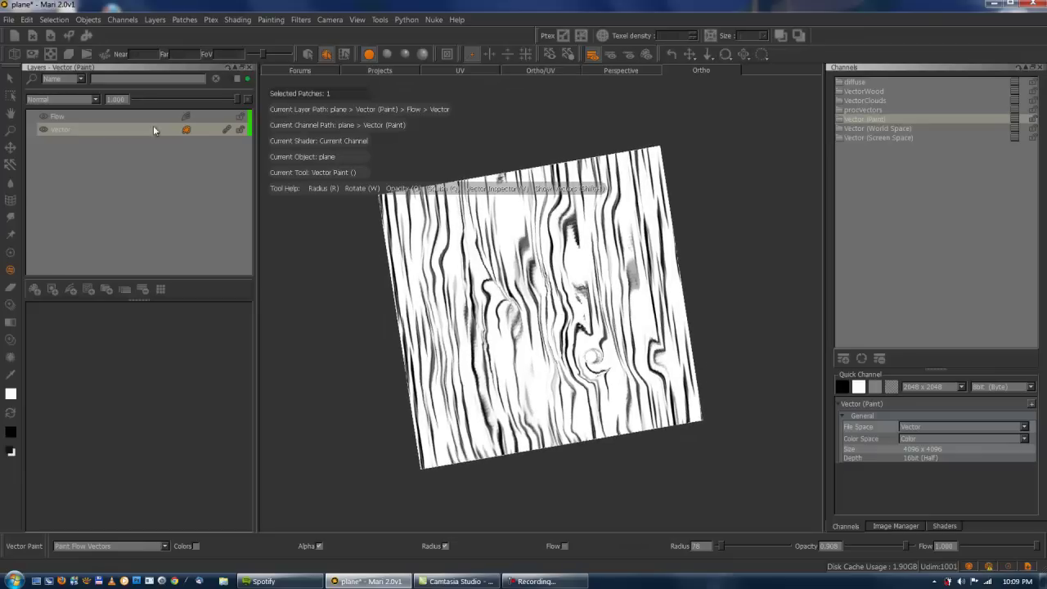
{"action": "left_click", "coordinate": [88, 117]}
{"action": "mouse_move", "coordinate": [156, 435]}
{"action": "left_mouse_down"}
{"action": "mouse_move", "coordinate": [145, 437]}
{"action": "mouse_move", "coordinate": [180, 437]}
{"action": "mouse_move", "coordinate": [149, 435]}
{"action": "mouse_move", "coordinate": [161, 437]}
{"action": "left_mouse_up"}
{"action": "scroll", "coordinate": [550, 276], "scroll_direction": "up", "scroll_amount": 3}
{"action": "right_click_drag", "start_coordinate": [550, 279], "coordinate": [499, 315], "text": "alt"}
{"action": "right_click_drag", "start_coordinate": [614, 305], "coordinate": [696, 274], "text": "alt"}
{"action": "middle_click_drag", "start_coordinate": [695, 274], "coordinate": [609, 227], "text": "alt"}
{"action": "mouse_move", "coordinate": [609, 228]}
{"action": "right_mouse_down", "text": "alt"}
{"action": "mouse_move", "coordinate": [519, 358]}
{"action": "mouse_move", "coordinate": [550, 328]}
{"action": "mouse_move", "coordinate": [476, 359]}
{"action": "right_mouse_up", "text": "alt"}
{"action": "right_click_drag", "start_coordinate": [536, 319], "coordinate": [607, 287], "text": "alt"}
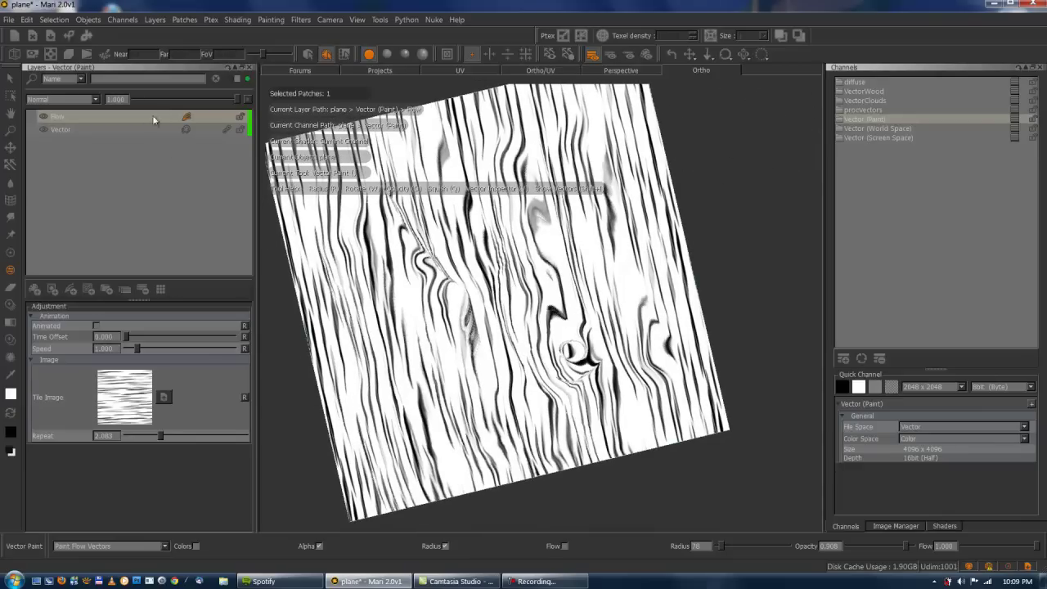
Flatten the Vector (Paint) channel into a single layer and check the baked pattern on the plane
{"action": "right_click", "coordinate": [869, 120]}
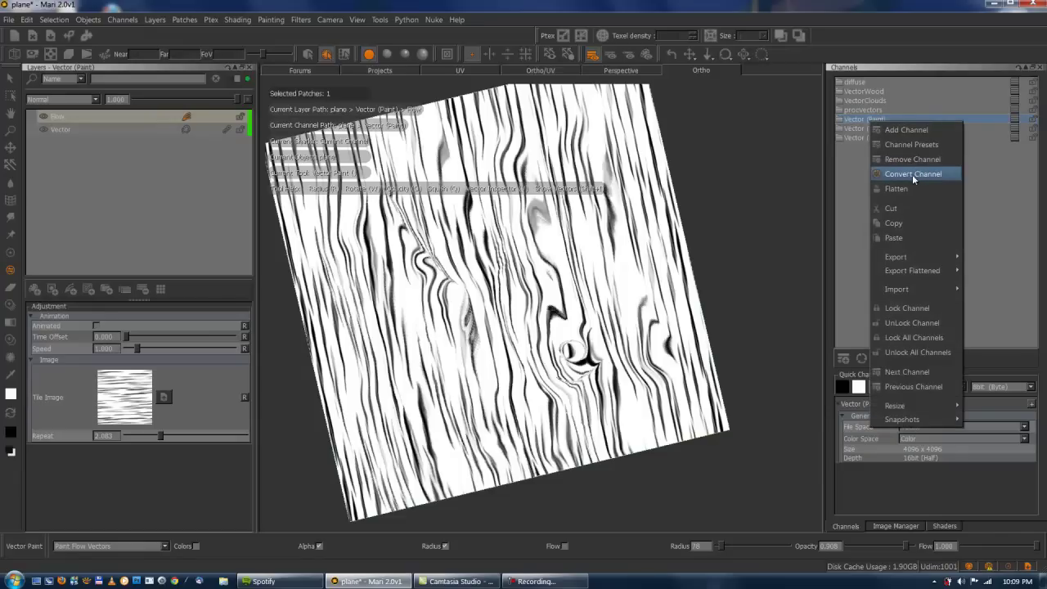
{"action": "left_click", "coordinate": [910, 188]}
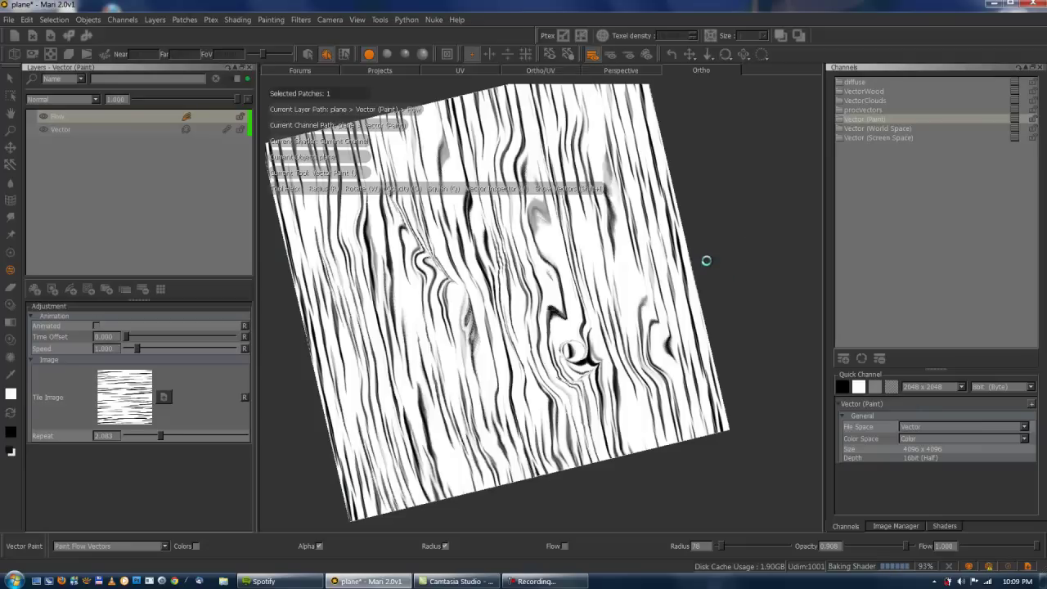
{"action": "left_click", "coordinate": [132, 117]}
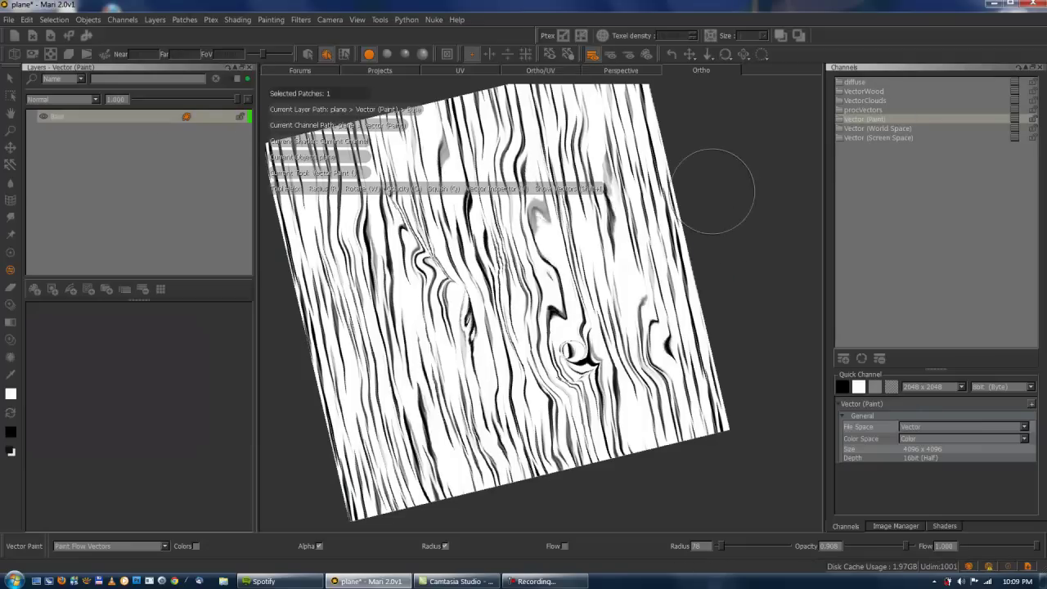
{"action": "right_click_drag", "start_coordinate": [689, 218], "coordinate": [575, 252], "text": "alt"}
{"action": "scroll", "coordinate": [575, 256], "scroll_direction": "up", "scroll_amount": 3}
{"action": "scroll", "coordinate": [573, 270], "scroll_direction": "down", "scroll_amount": 5}
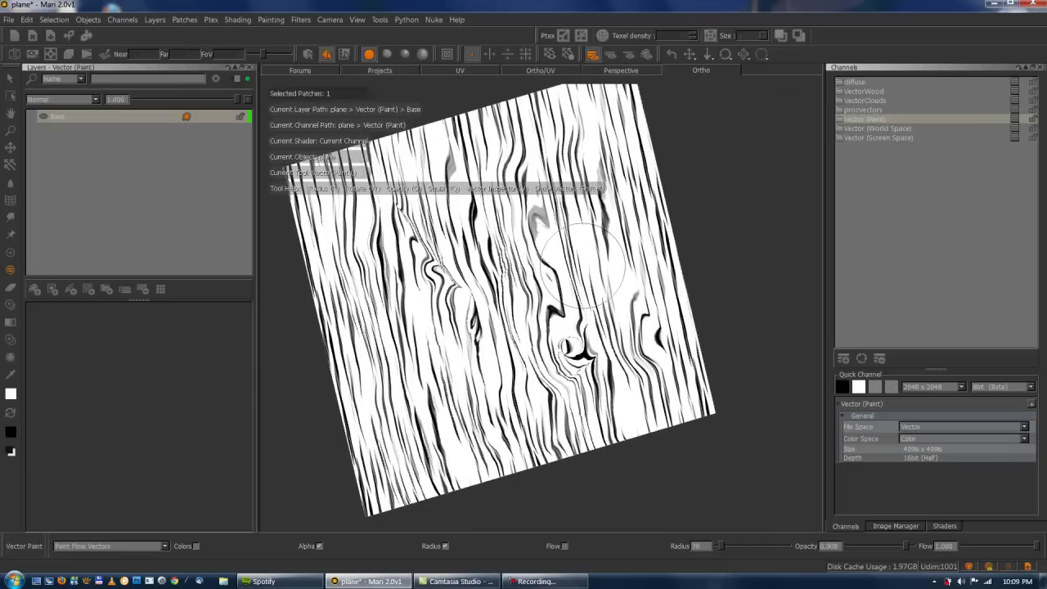
Undo back through the flattening of the Vector (Paint) channel, restoring its separate Flow and Vector layers
{"action": "scroll", "coordinate": [752, 254], "scroll_direction": "down", "scroll_amount": 3}
{"action": "scroll", "coordinate": [745, 237], "scroll_direction": "up", "scroll_amount": 3}
{"action": "key", "text": "ctrl+z"}
{"action": "key", "text": "ctrl+z"}
{"action": "key", "text": "ctrl+z"}
{"action": "key", "text": "ctrl+z"}
{"action": "key", "text": "ctrl+z"}
{"action": "key", "text": "ctrl+z"}
{"action": "key", "text": "ctrl+z"}
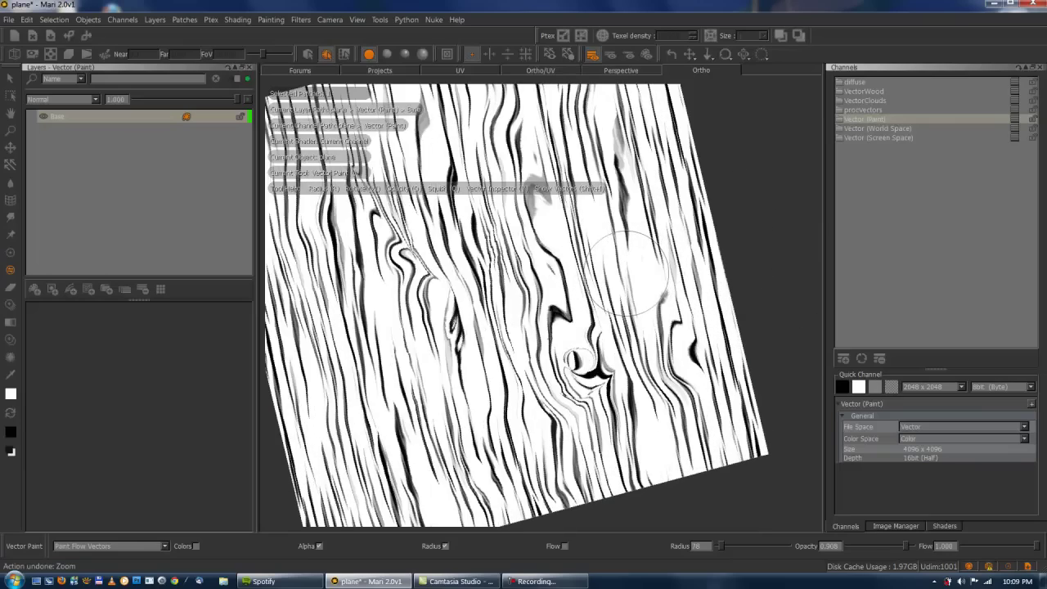
{"action": "key", "text": "ctrl+z"}
{"action": "key", "text": "ctrl+z"}
{"action": "key", "text": "ctrl+z"}
{"action": "key", "text": "ctrl+z"}
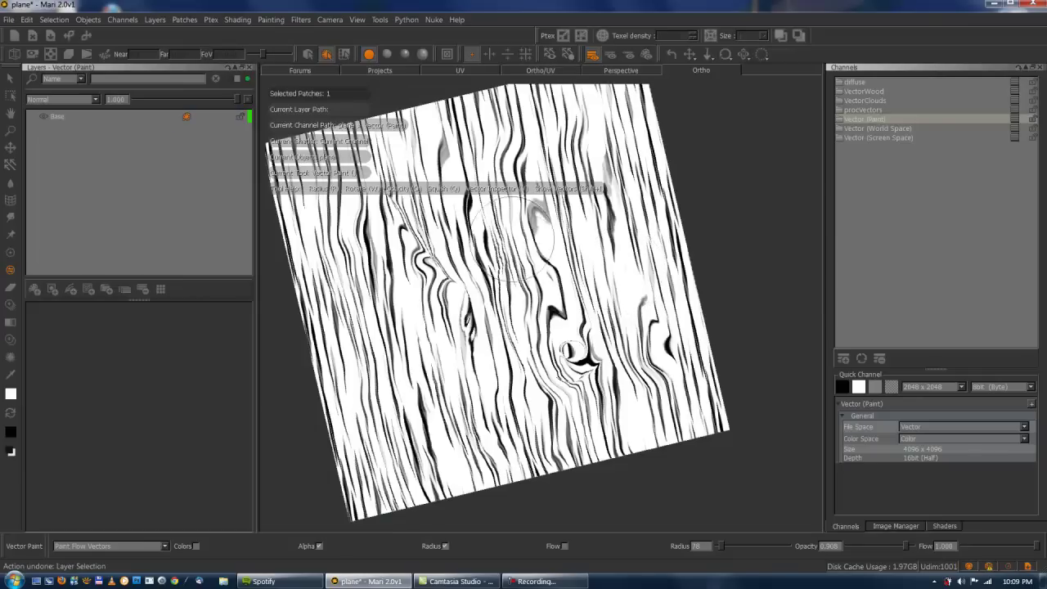
{"action": "key", "text": "ctrl+z"}
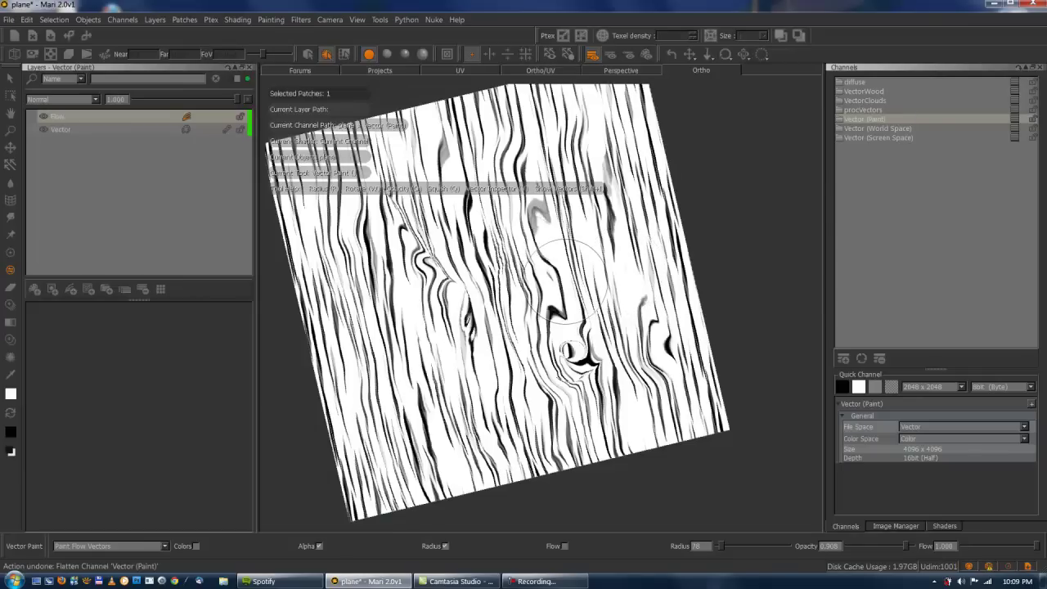
Create a new checkered quick channel and add a basic Color procedural layer to it
{"action": "middle_click_drag", "start_coordinate": [681, 195], "coordinate": [694, 212], "text": "alt"}
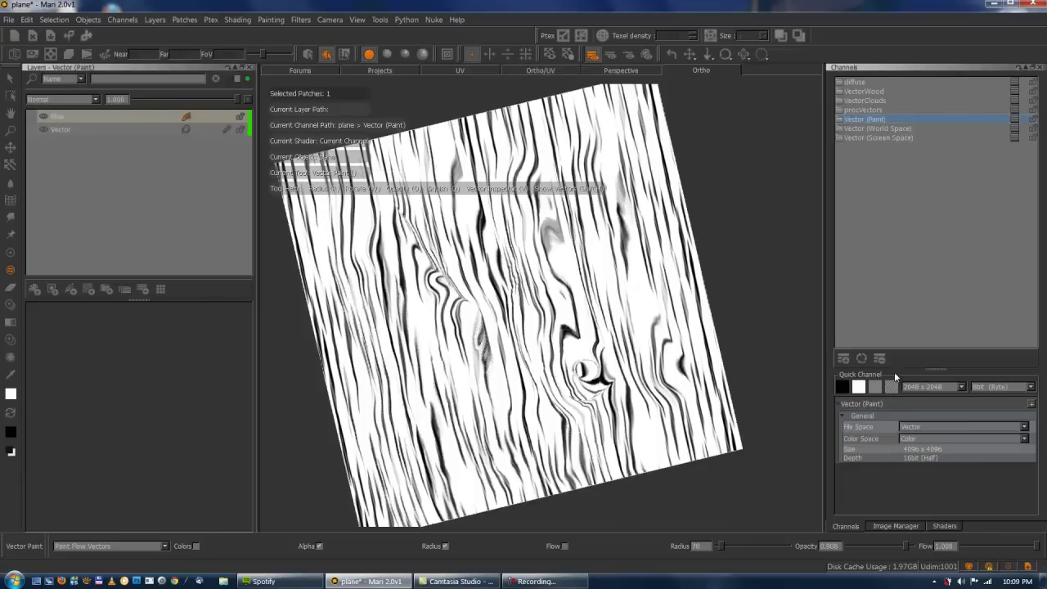
{"action": "left_click", "coordinate": [892, 387]}
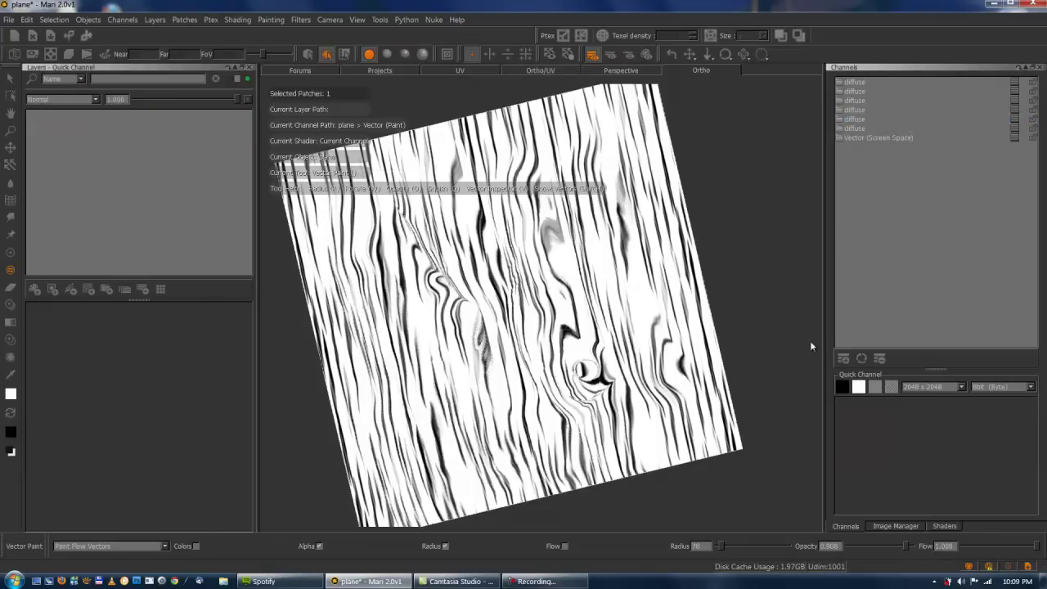
{"action": "left_click", "coordinate": [88, 291]}
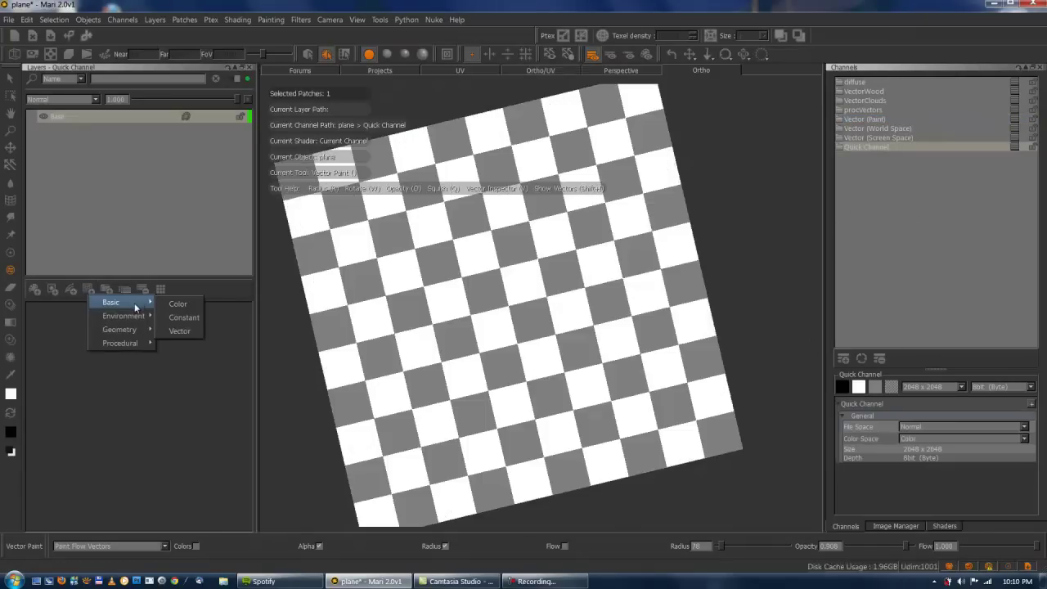
{"action": "left_click", "coordinate": [200, 304]}
Set the Color layer to a dark greyish brown of about 0.342, 0.311, 0.262
{"action": "left_click", "coordinate": [175, 318]}
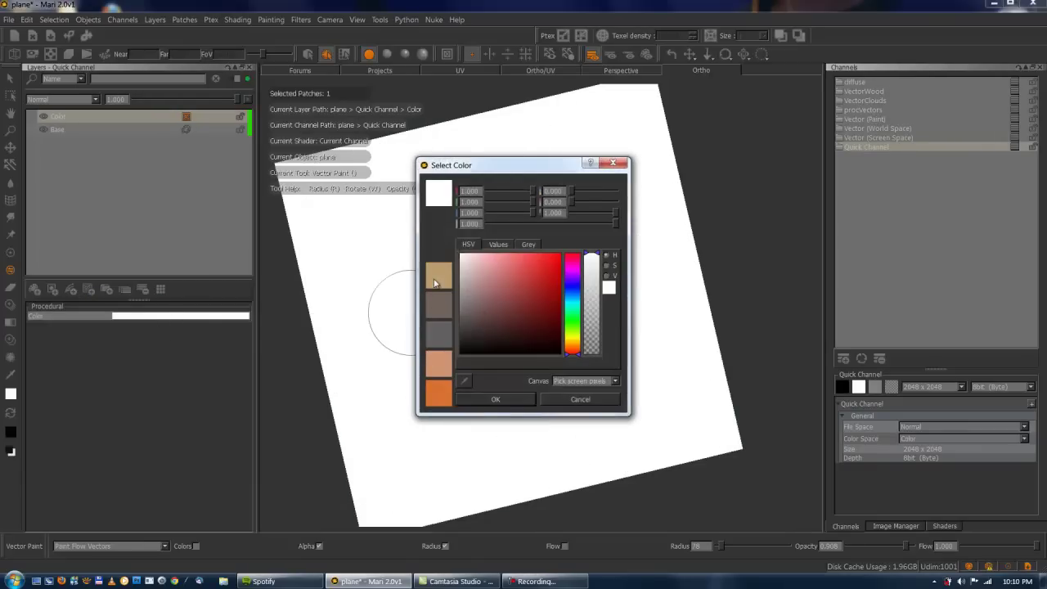
{"action": "left_click", "coordinate": [434, 278]}
{"action": "left_click", "coordinate": [481, 322]}
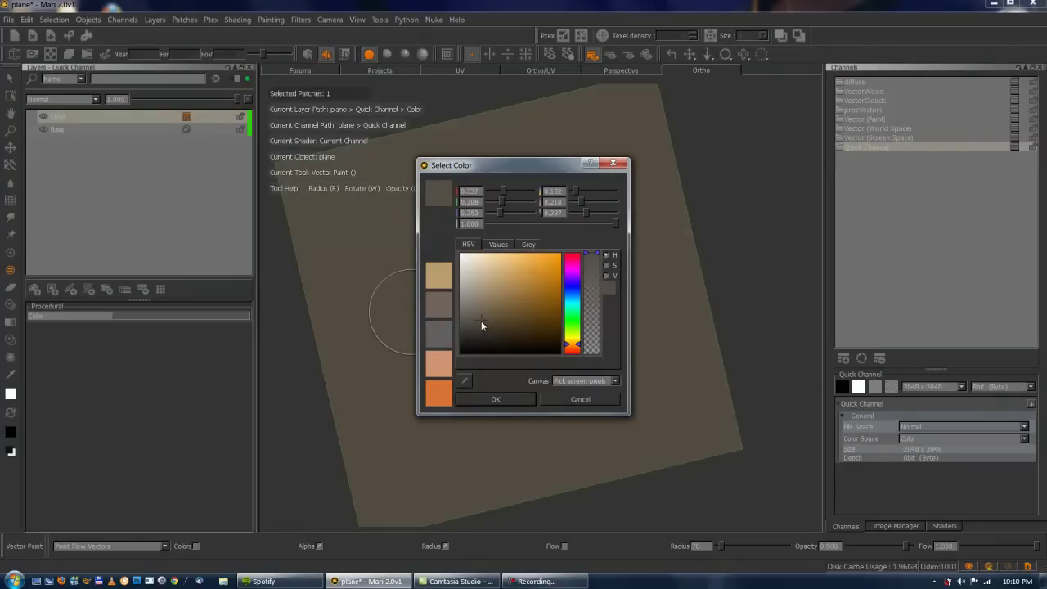
{"action": "left_click", "coordinate": [496, 399]}
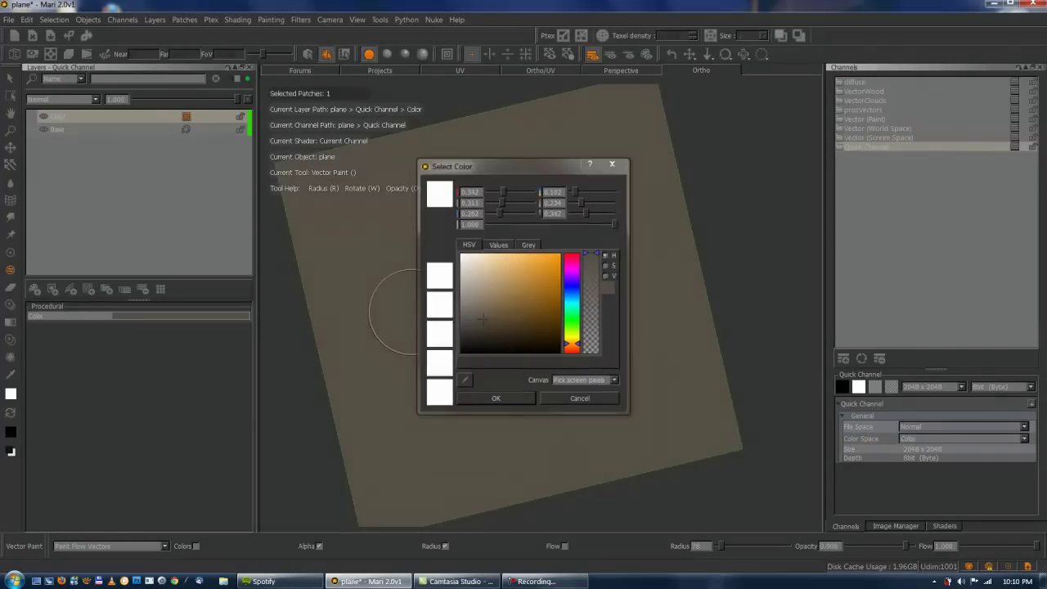
Duplicate the Color layer and add a layer mask to the copy
{"action": "left_click", "coordinate": [129, 293]}
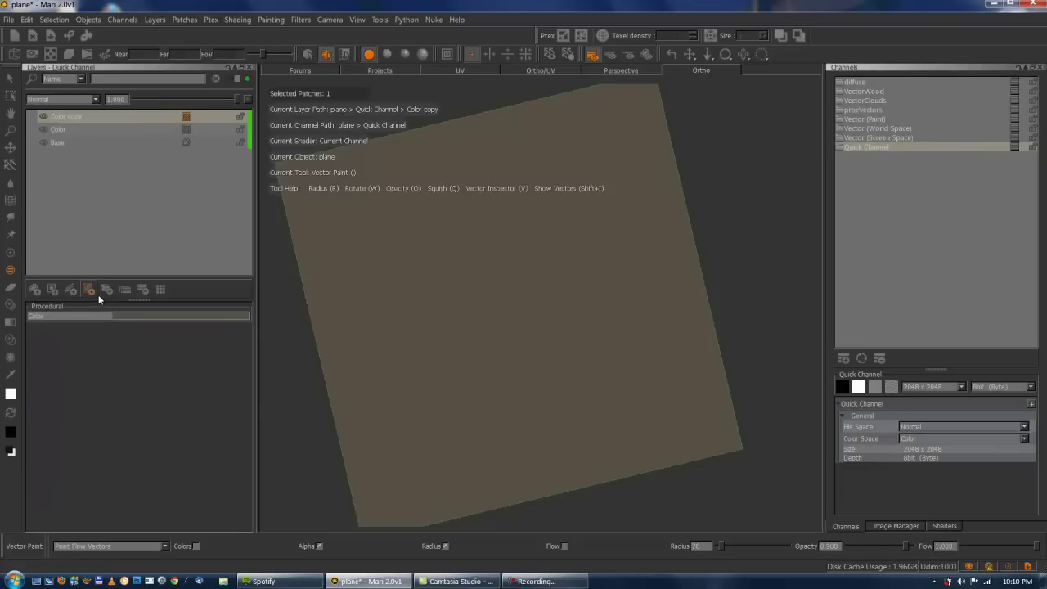
{"action": "right_click", "coordinate": [147, 117]}
{"action": "mouse_move", "coordinate": [215, 303]}
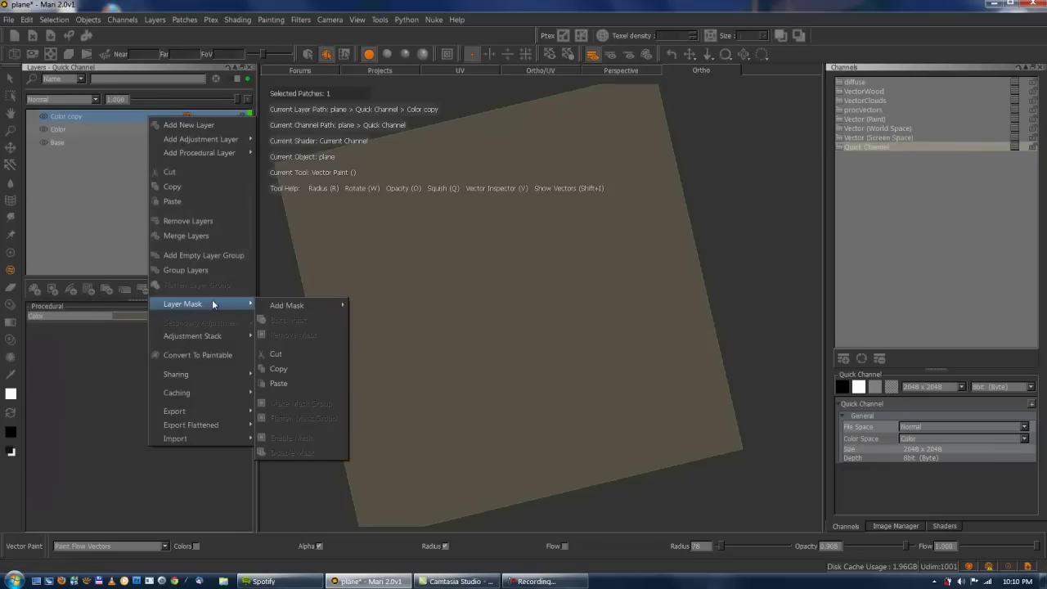
{"action": "mouse_move", "coordinate": [336, 305]}
{"action": "left_click", "coordinate": [381, 315]}
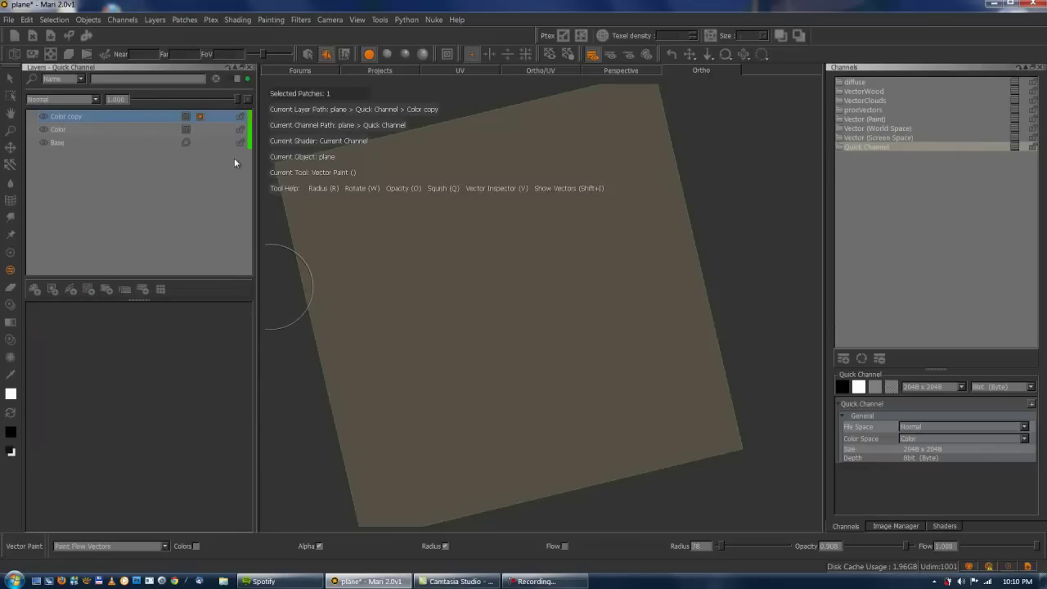
Convert the Color copy layer's mask into a mask group and dock its opened layer stack together with the channel's layers
{"action": "right_click", "coordinate": [197, 121]}
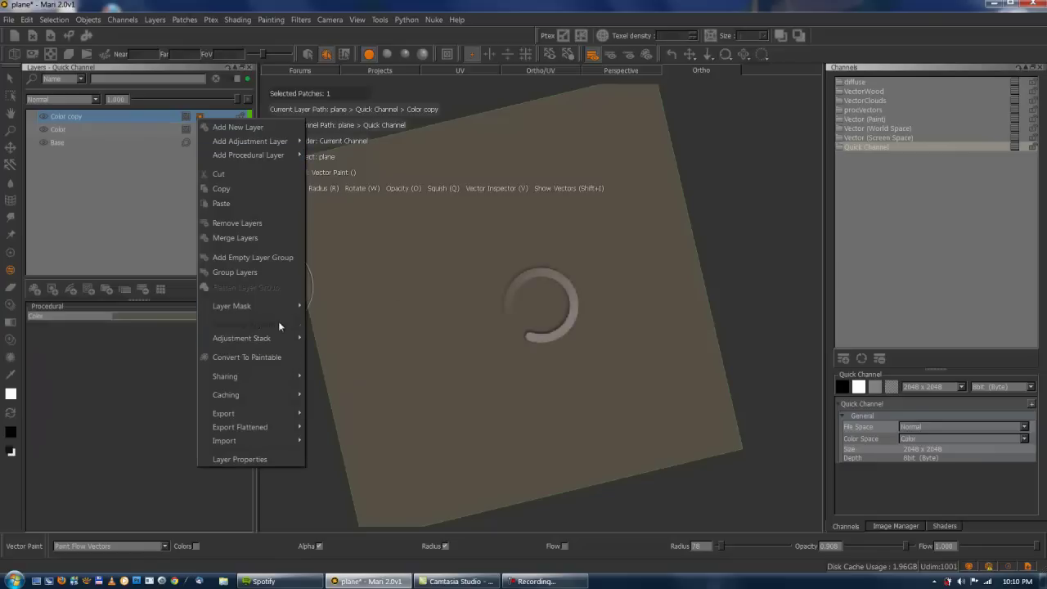
{"action": "mouse_move", "coordinate": [284, 311]}
{"action": "left_click", "coordinate": [355, 407]}
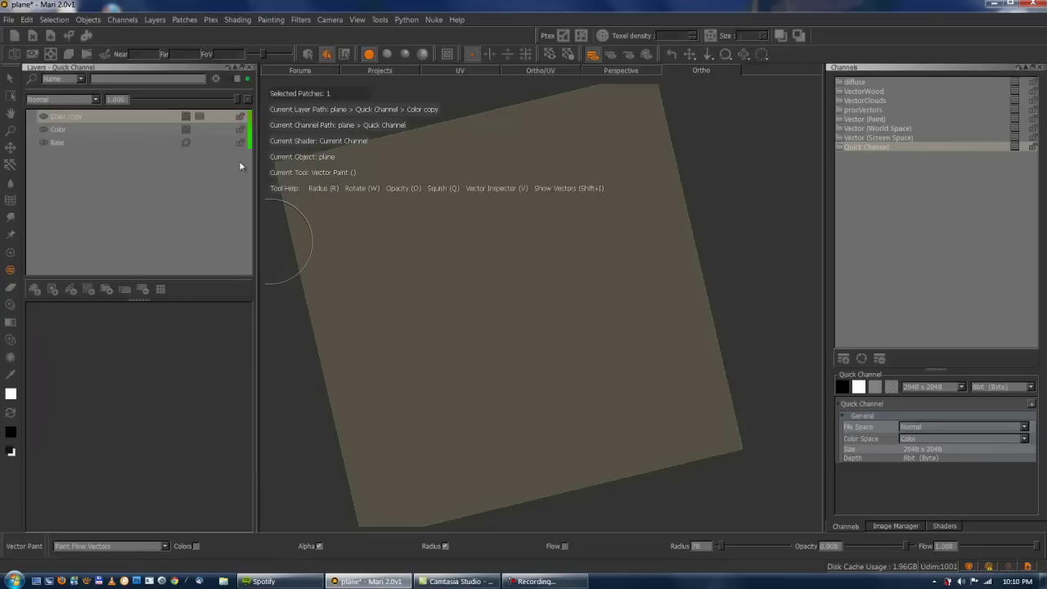
{"action": "left_click", "coordinate": [201, 116]}
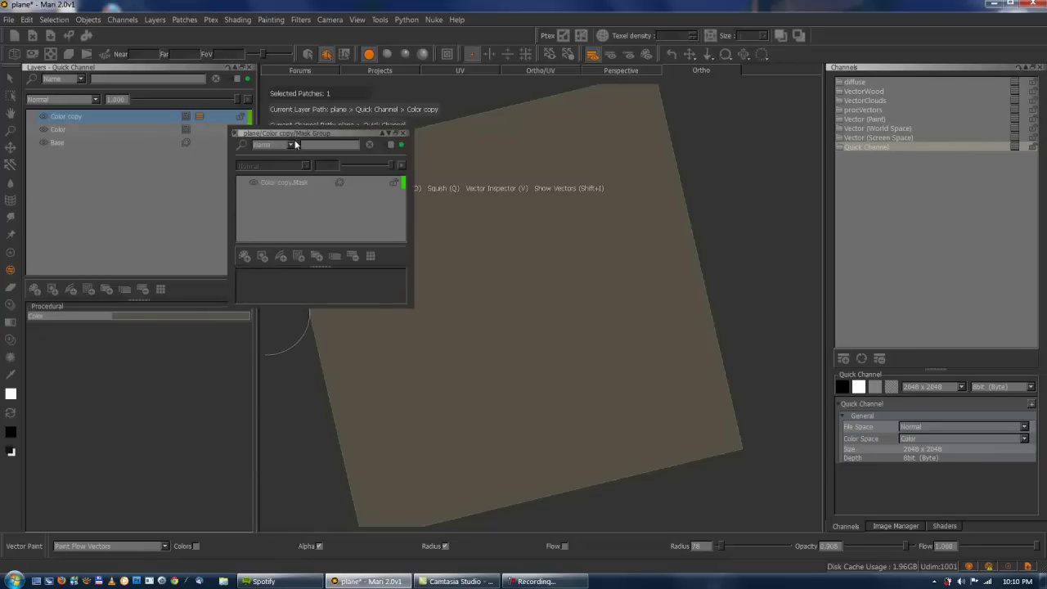
{"action": "mouse_move", "coordinate": [295, 130]}
{"action": "left_mouse_down"}
{"action": "mouse_move", "coordinate": [261, 216]}
{"action": "mouse_move", "coordinate": [166, 251]}
{"action": "mouse_move", "coordinate": [156, 270]}
{"action": "left_mouse_up"}
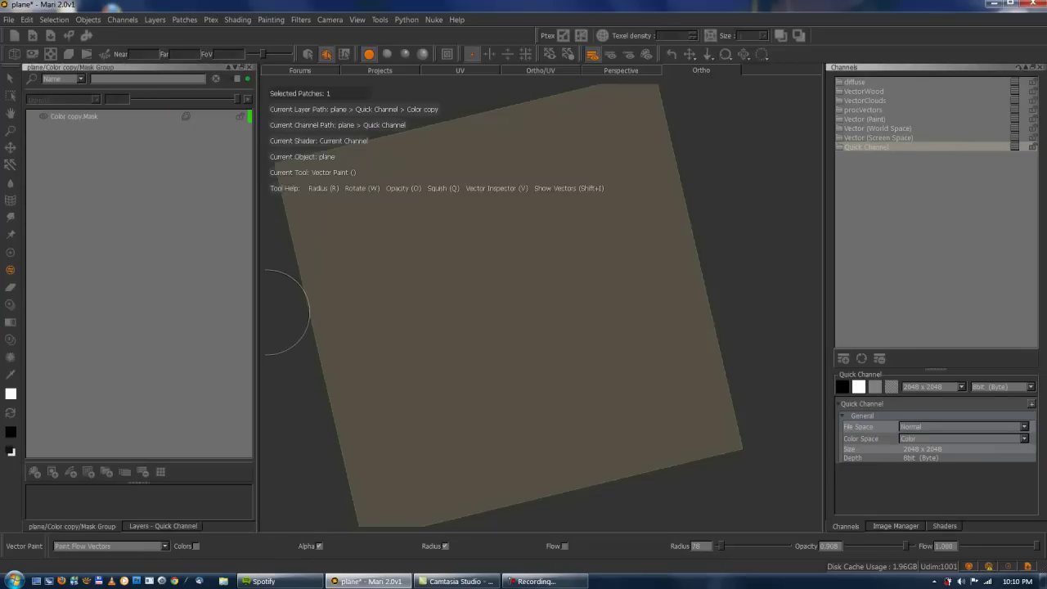
Add the Vector (Paint) channel as a layer above the mask in Color copy's mask group and return to Quick Channel
{"action": "left_click", "coordinate": [868, 122]}
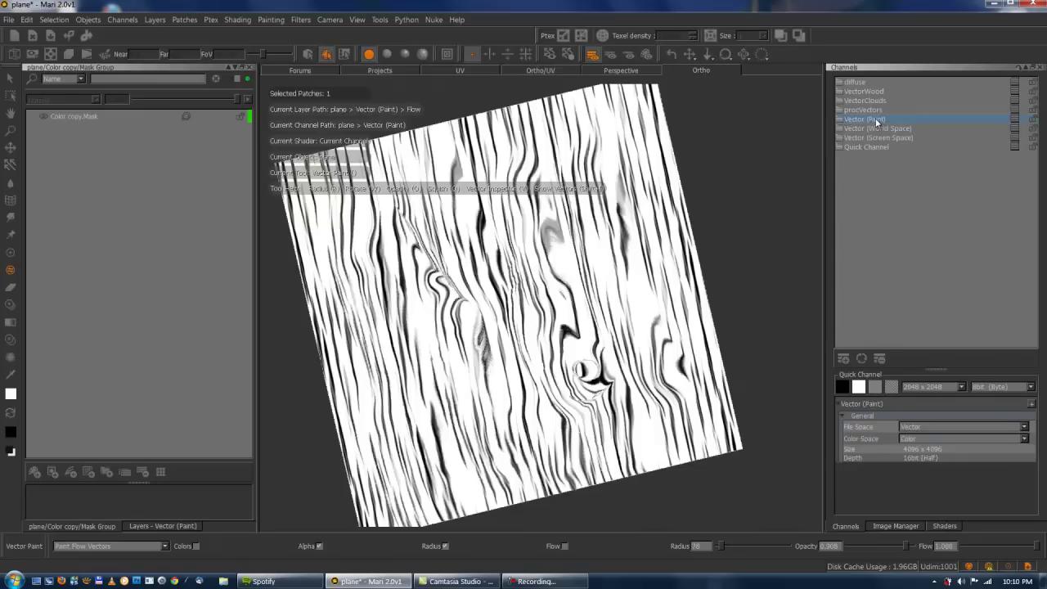
{"action": "left_click", "coordinate": [878, 128]}
{"action": "left_click_drag", "start_coordinate": [162, 116], "coordinate": [160, 112]}
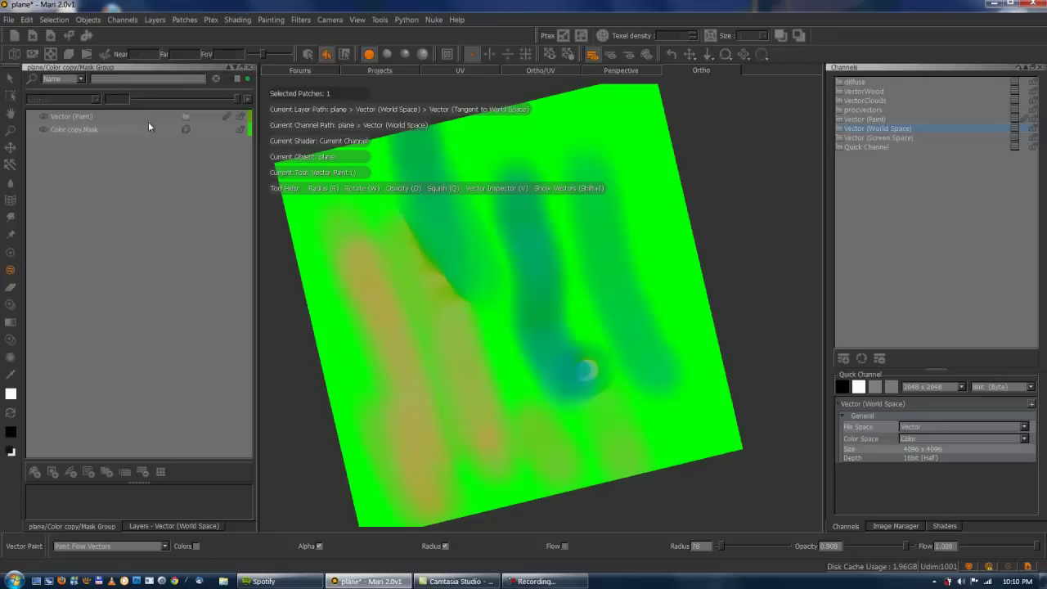
{"action": "left_click", "coordinate": [148, 117]}
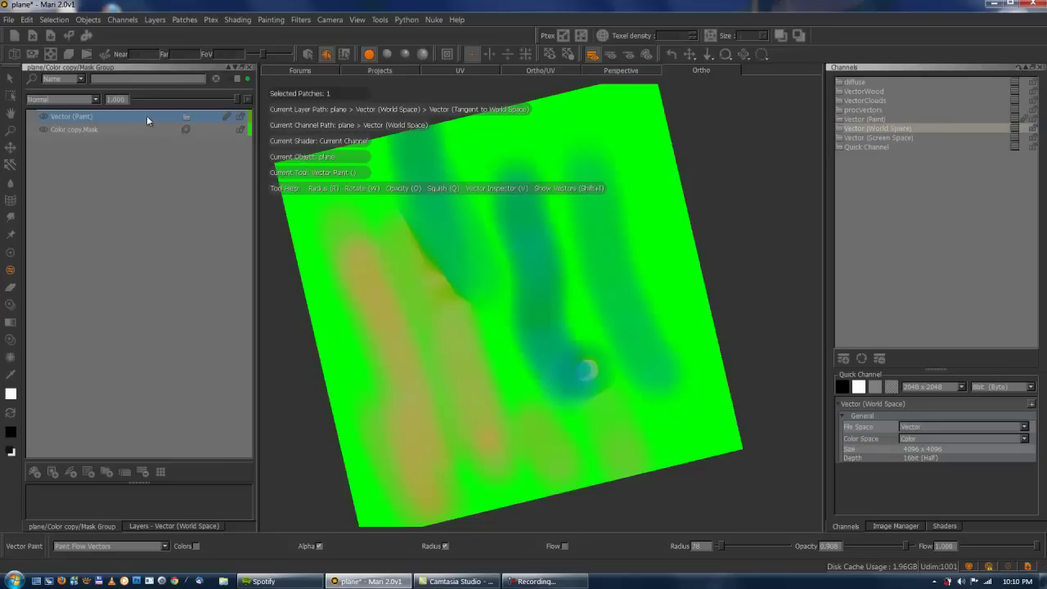
{"action": "left_click", "coordinate": [888, 150]}
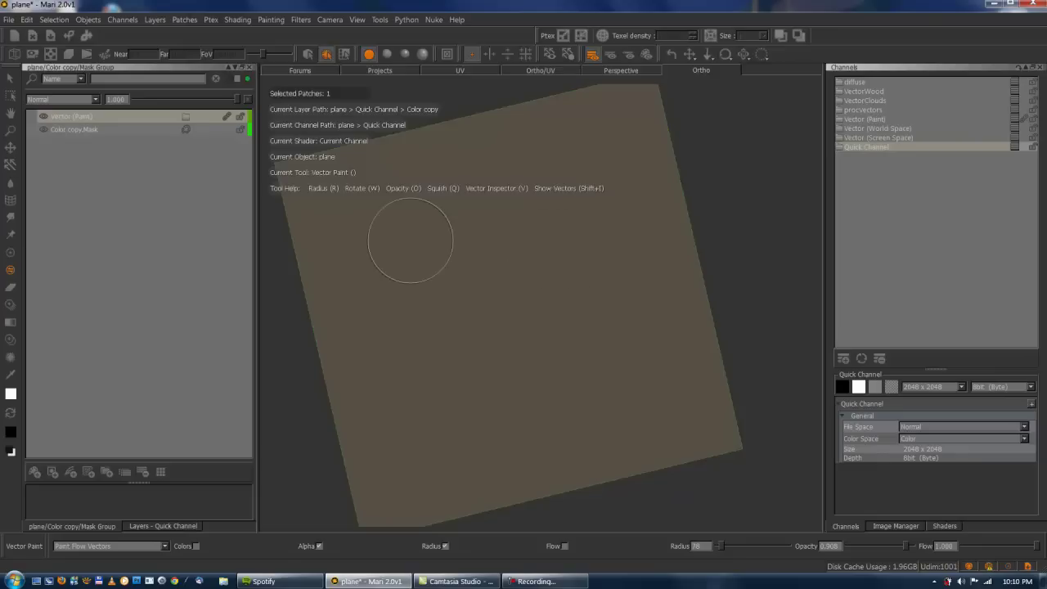
Set the Color copy layer to a light greyish beige of about 0.604, 0.553, 0.472
{"action": "left_click", "coordinate": [163, 527]}
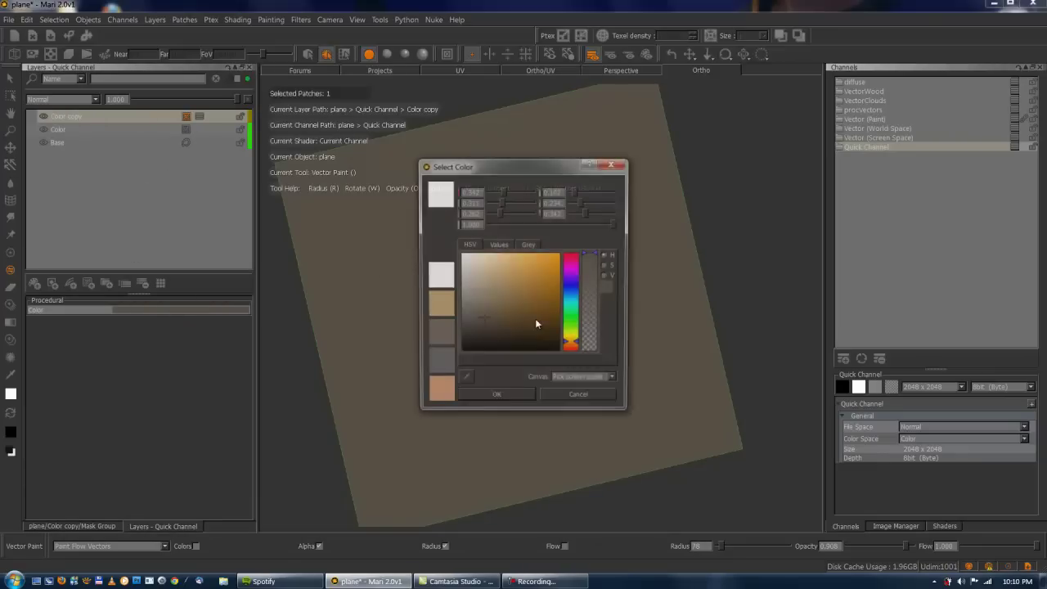
{"action": "left_click_drag", "start_coordinate": [484, 317], "coordinate": [481, 293]}
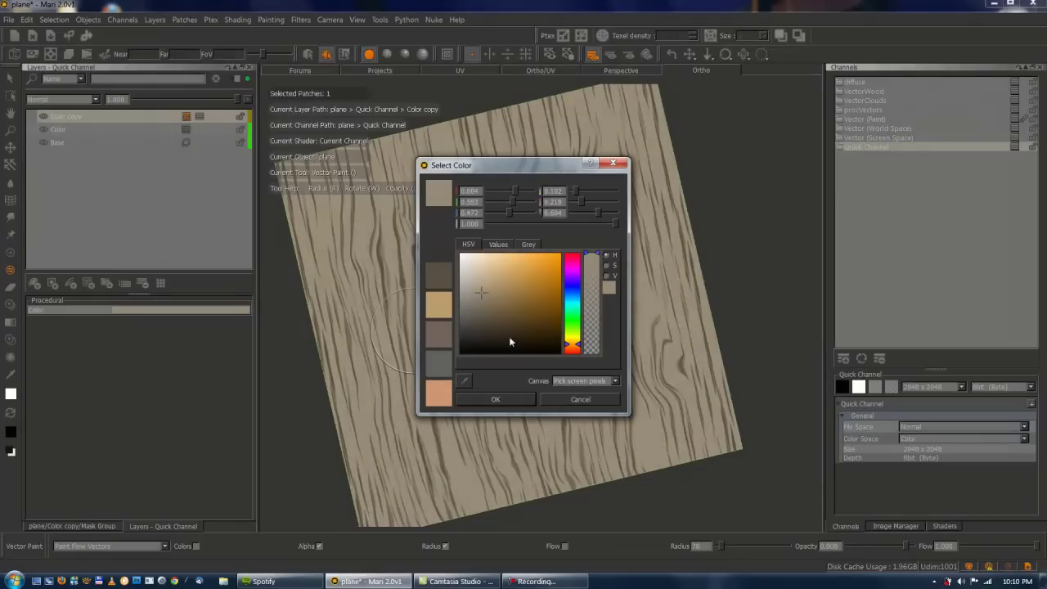
{"action": "left_click", "coordinate": [505, 402]}
Add an Invert adjustment layer above Vector (Paint) in Color copy's mask group
{"action": "left_click", "coordinate": [94, 526]}
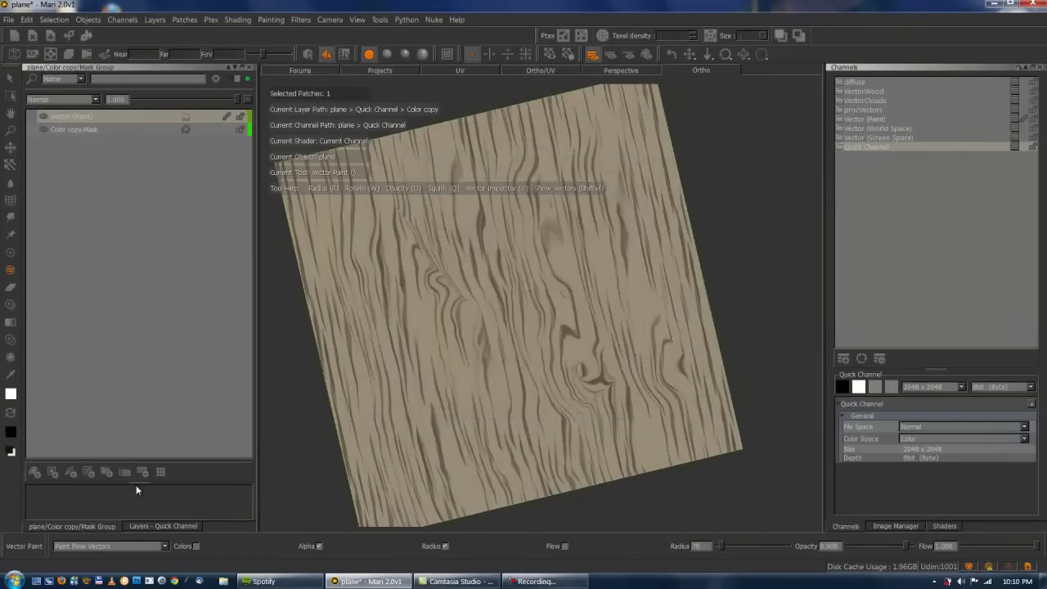
{"action": "left_click", "coordinate": [71, 472]}
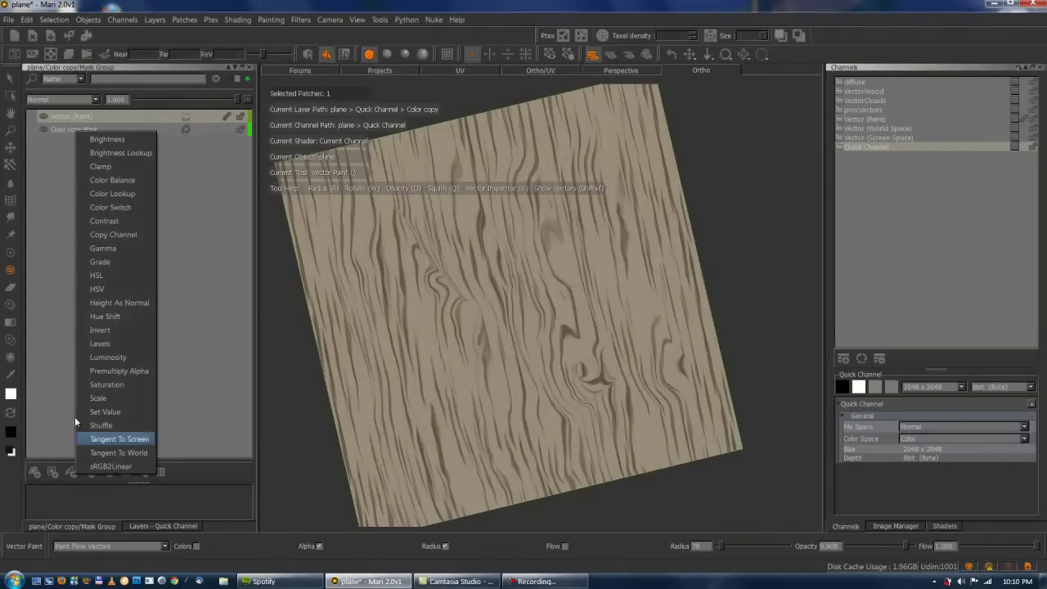
{"action": "left_click", "coordinate": [118, 331]}
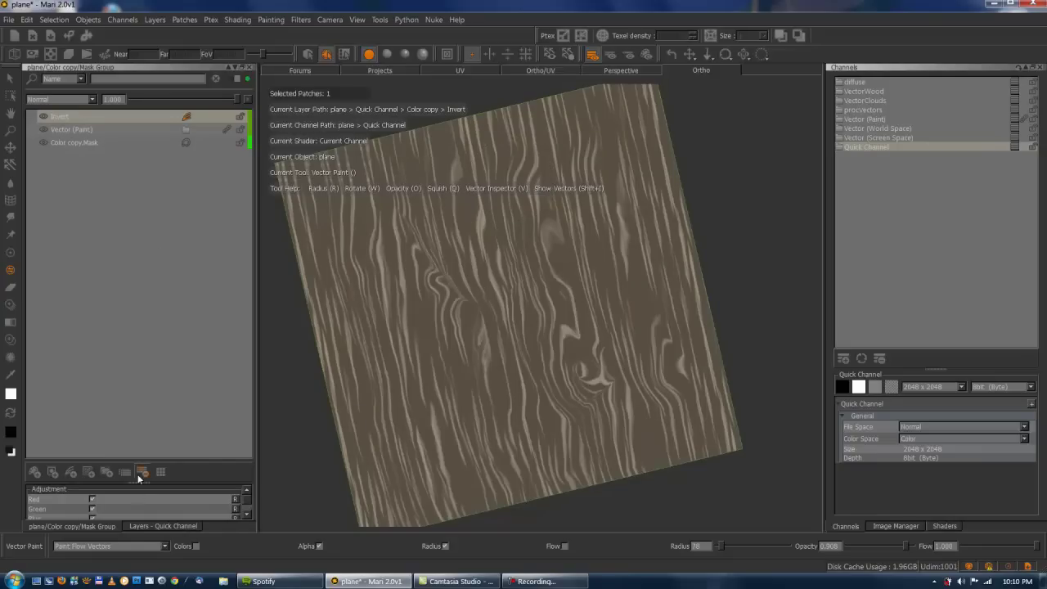
Change the Color copy layer to a darker brown so the grain lines are darker than the base
{"action": "left_click", "coordinate": [145, 526]}
{"action": "mouse_move", "coordinate": [515, 315]}
{"action": "right_mouse_down", "text": "alt"}
{"action": "mouse_move", "coordinate": [578, 269]}
{"action": "mouse_move", "coordinate": [515, 277]}
{"action": "mouse_move", "coordinate": [500, 293]}
{"action": "right_mouse_up", "text": "alt"}
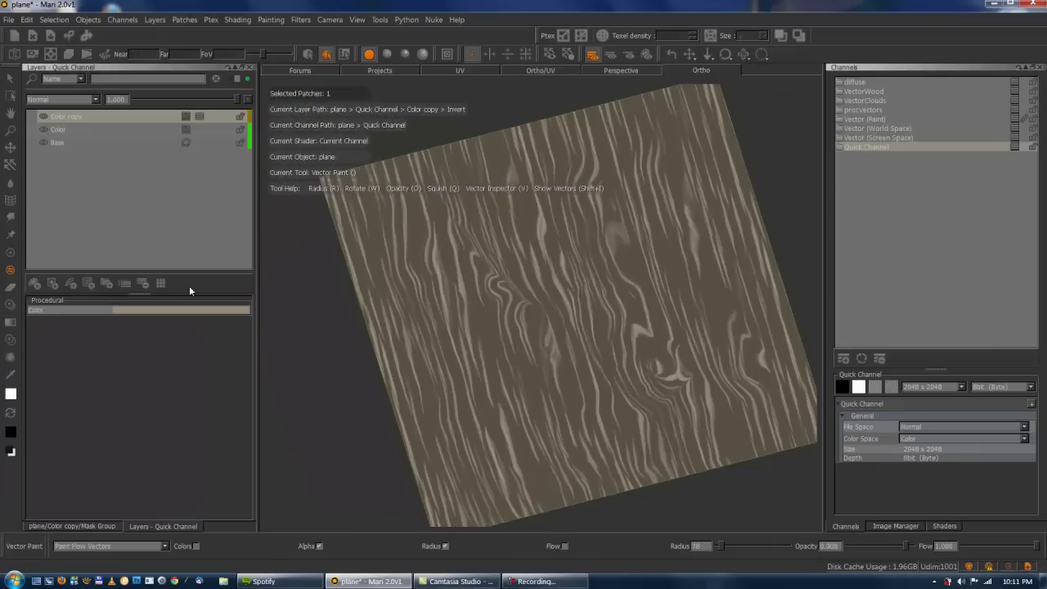
{"action": "left_click", "coordinate": [153, 311]}
{"action": "left_click_drag", "start_coordinate": [484, 300], "coordinate": [512, 328]}
{"action": "left_click", "coordinate": [495, 399]}
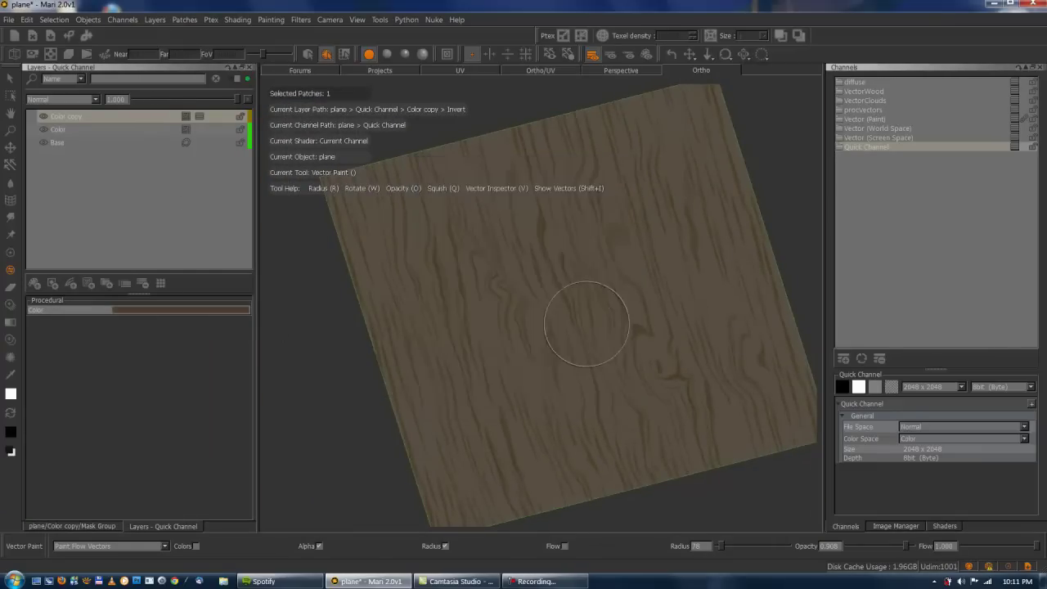
Place the Base paint layer above Color and paint soft reddish-brown shading down the middle of the plane
{"action": "right_click_drag", "start_coordinate": [573, 304], "coordinate": [605, 278], "text": "alt"}
{"action": "mouse_move", "coordinate": [549, 327]}
{"action": "right_mouse_down", "text": "alt"}
{"action": "mouse_move", "coordinate": [585, 354]}
{"action": "mouse_move", "coordinate": [520, 321]}
{"action": "mouse_move", "coordinate": [524, 301]}
{"action": "right_mouse_up", "text": "alt"}
{"action": "middle_click_drag", "start_coordinate": [524, 302], "coordinate": [529, 318], "text": "alt"}
{"action": "left_click", "coordinate": [77, 128]}
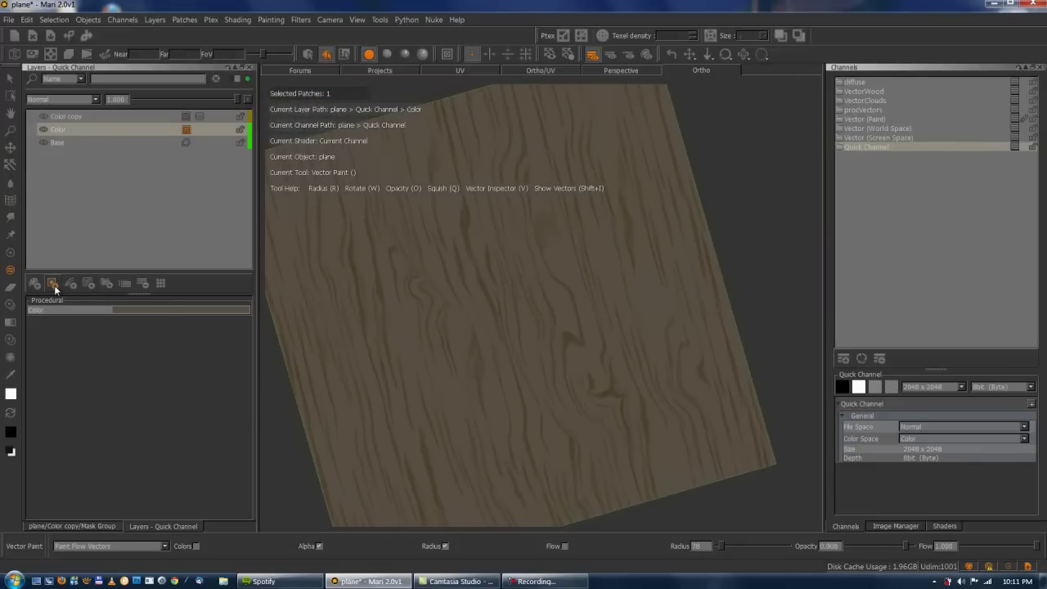
{"action": "left_click", "coordinate": [54, 285]}
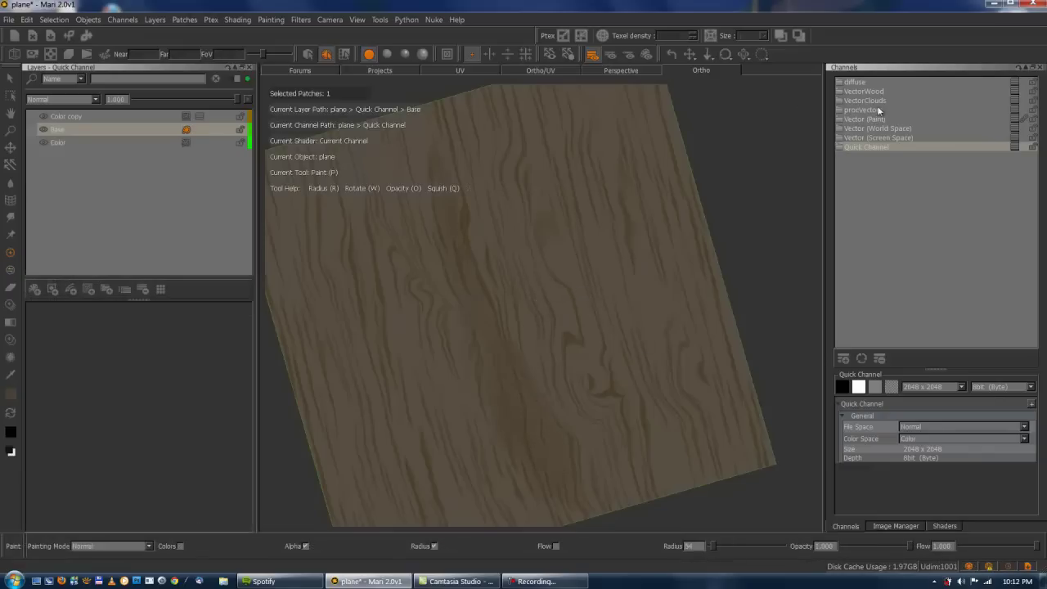
Examine the VectorWood channel's BaseBrown, LinesBrownB and LinesBrown layers and the contents of the LinesBrownB mask group
{"action": "left_click", "coordinate": [875, 92]}
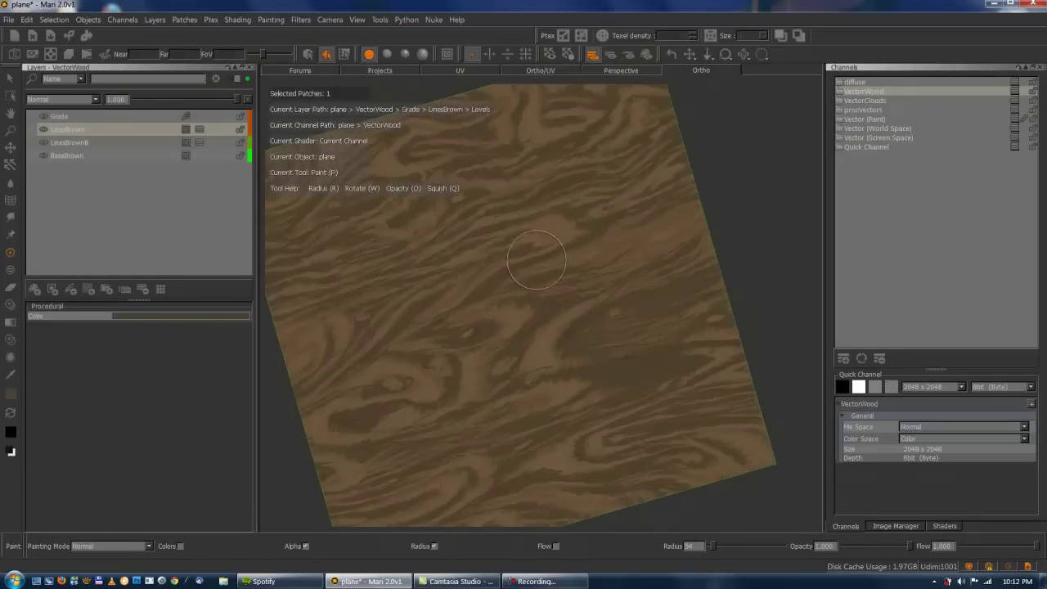
{"action": "scroll", "coordinate": [540, 279], "scroll_direction": "down", "scroll_amount": 5}
{"action": "scroll", "coordinate": [527, 280], "scroll_direction": "up", "scroll_amount": 5}
{"action": "mouse_move", "coordinate": [526, 280]}
{"action": "left_mouse_down", "text": "alt"}
{"action": "mouse_move", "coordinate": [545, 287]}
{"action": "mouse_move", "coordinate": [540, 274]}
{"action": "left_mouse_up", "text": "alt"}
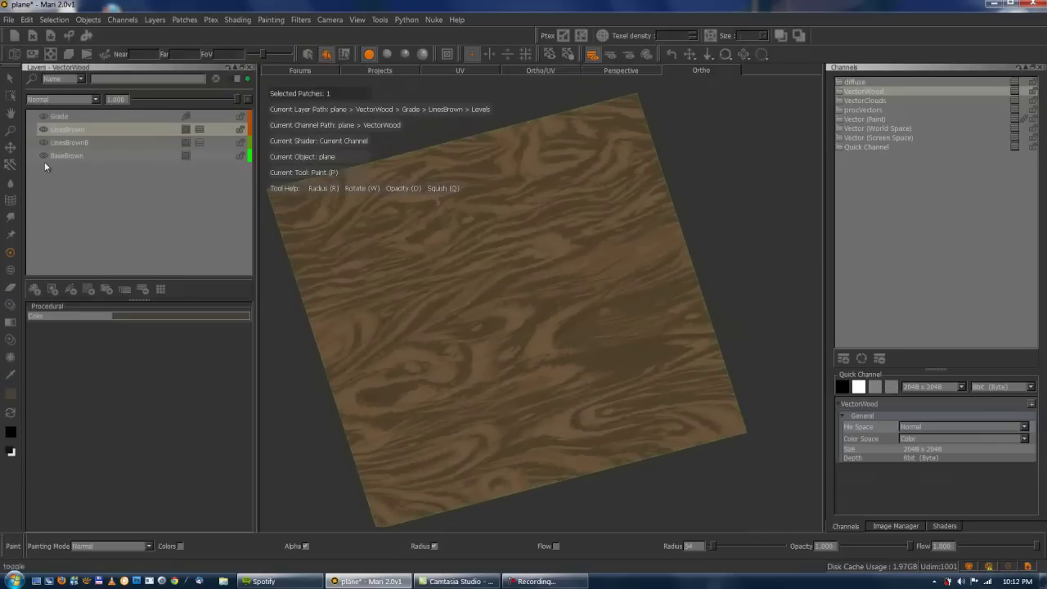
{"action": "left_click", "coordinate": [86, 156]}
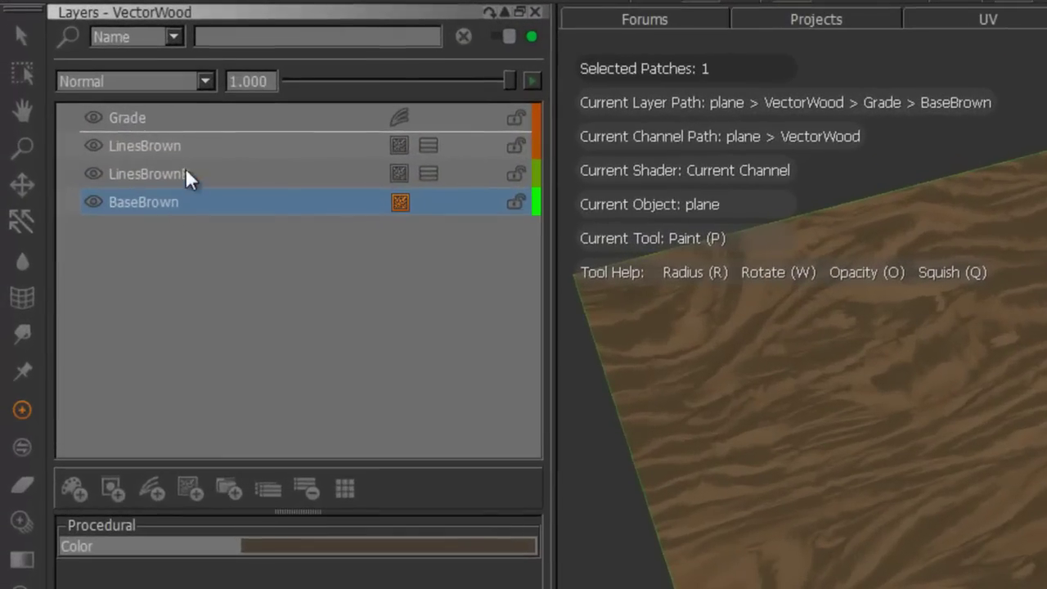
{"action": "left_click", "coordinate": [183, 174]}
{"action": "left_click", "coordinate": [166, 147]}
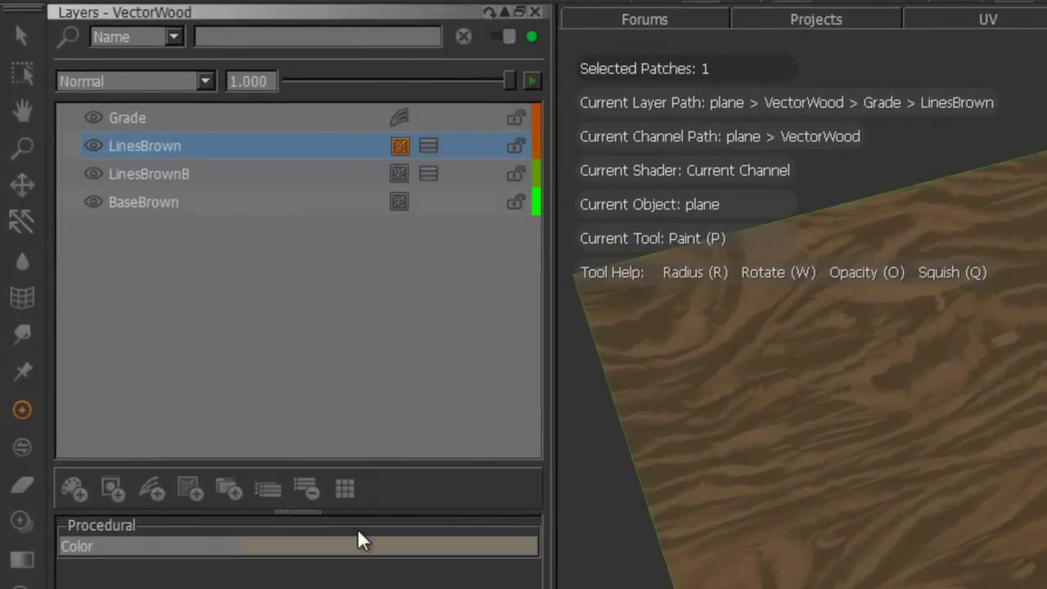
{"action": "left_click", "coordinate": [428, 174]}
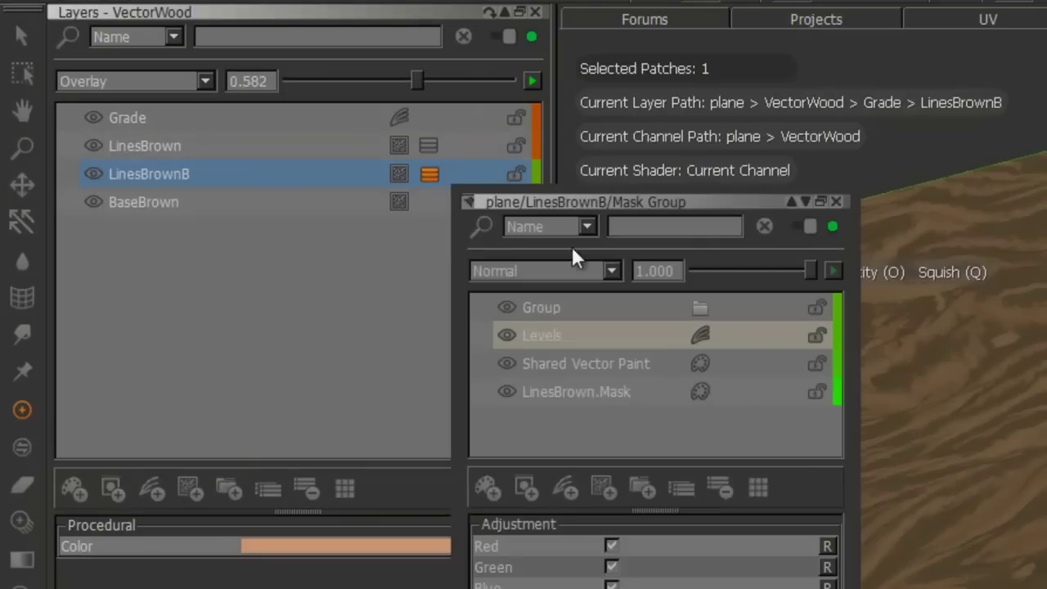
{"action": "left_click", "coordinate": [837, 201]}
Examine the finished VectorWood grain on the plane from different distances and rotations
{"action": "middle_click_drag", "start_coordinate": [535, 247], "coordinate": [616, 250], "text": "alt"}
{"action": "right_click_drag", "start_coordinate": [635, 307], "coordinate": [606, 328], "text": "alt"}
{"action": "left_click_drag", "start_coordinate": [655, 344], "coordinate": [695, 312], "text": "alt"}
{"action": "right_click_drag", "start_coordinate": [692, 325], "coordinate": [706, 371], "text": "alt"}
{"action": "left_click_drag", "start_coordinate": [707, 372], "coordinate": [700, 401], "text": "alt"}
{"action": "right_click_drag", "start_coordinate": [700, 384], "coordinate": [655, 358], "text": "alt"}
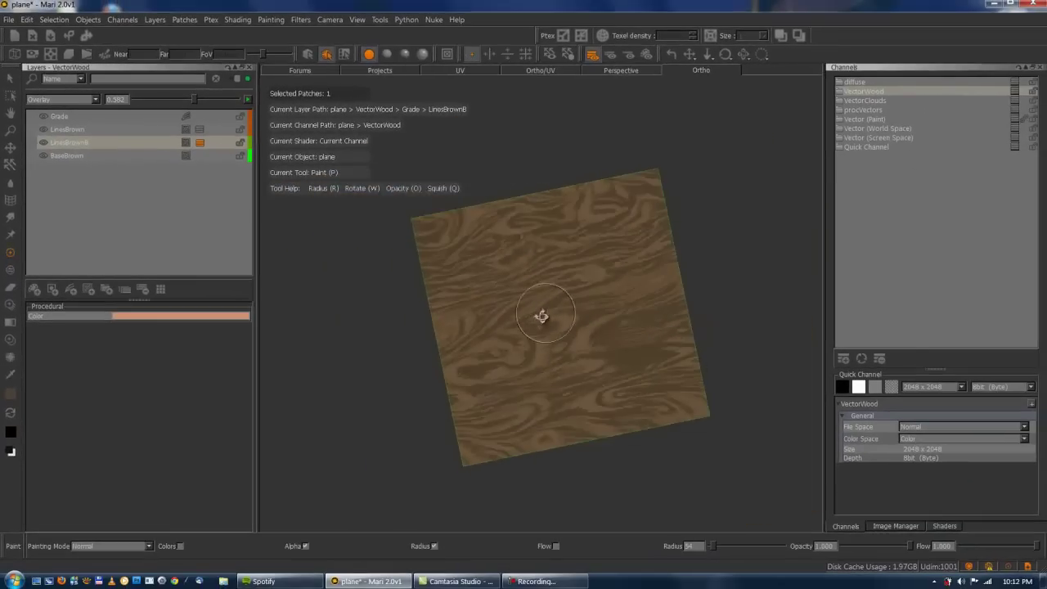
{"action": "scroll", "coordinate": [543, 286], "scroll_direction": "up", "scroll_amount": 3}
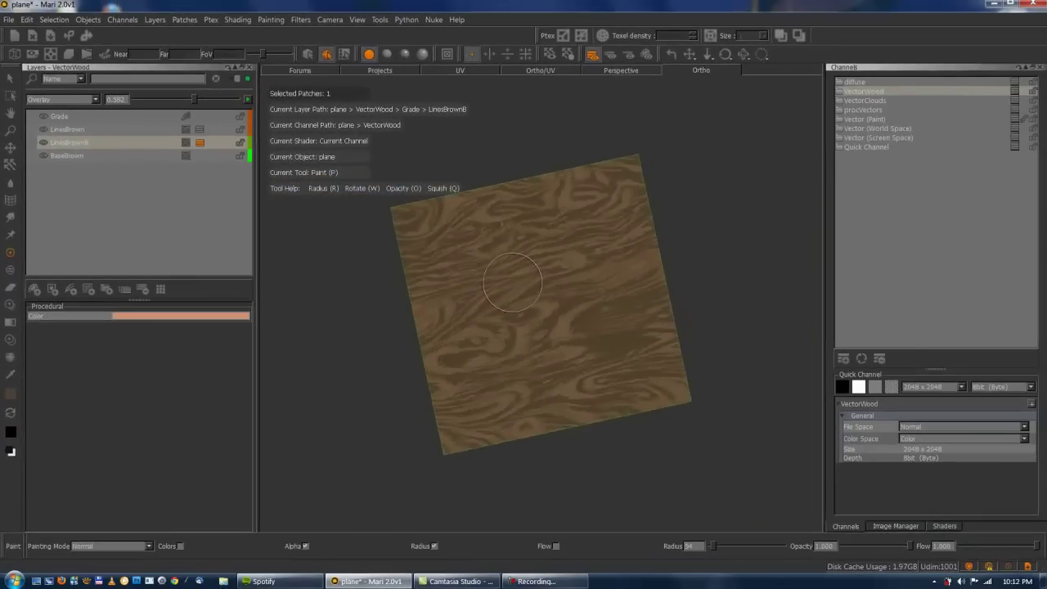
{"action": "scroll", "coordinate": [540, 270], "scroll_direction": "down", "scroll_amount": 3}
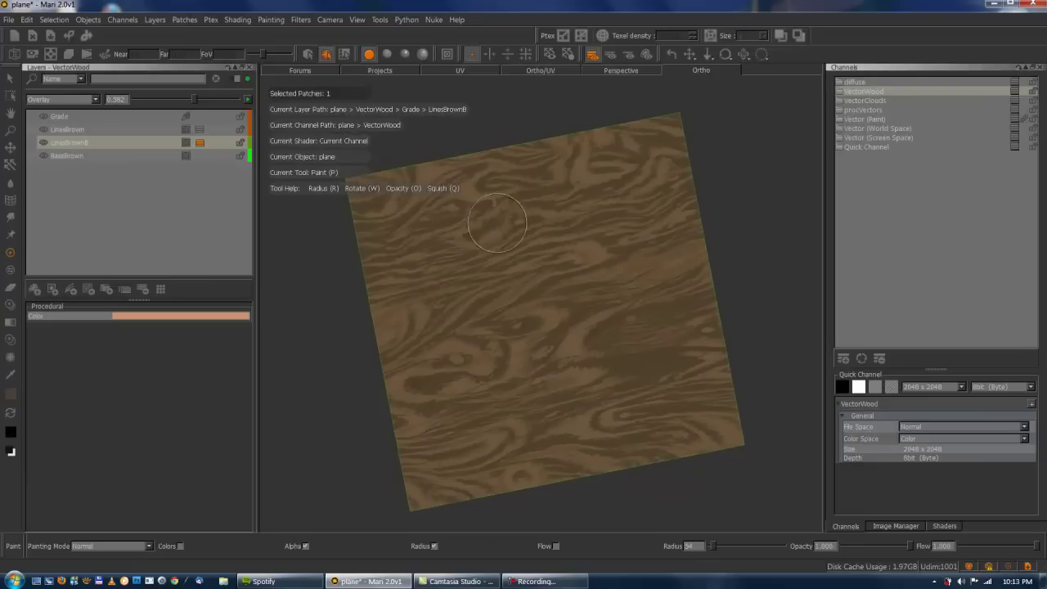
{"action": "middle_click_drag", "start_coordinate": [488, 230], "coordinate": [483, 226], "text": "alt"}
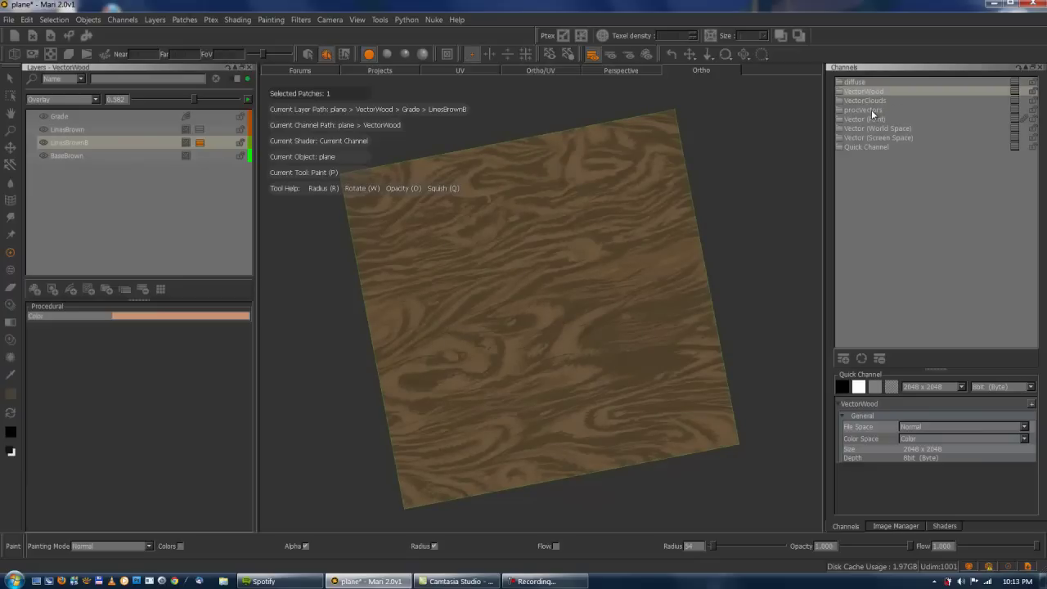
{"action": "middle_click_drag", "start_coordinate": [674, 185], "coordinate": [623, 192]}
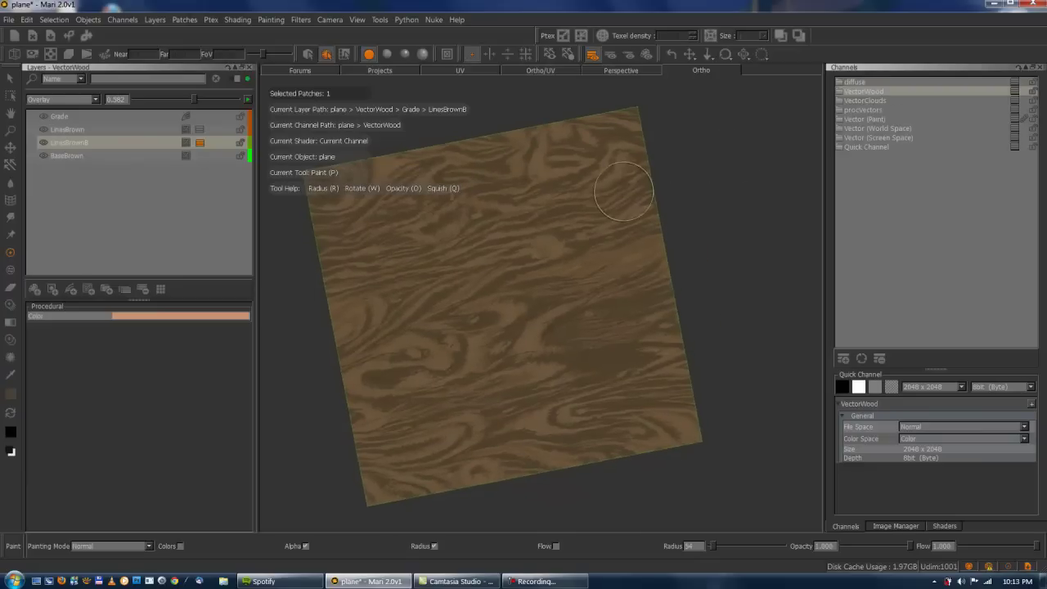
Switch to the procVectors channel, select its Cloud layer and examine the flow result on the plane up close
{"action": "left_click", "coordinate": [870, 110]}
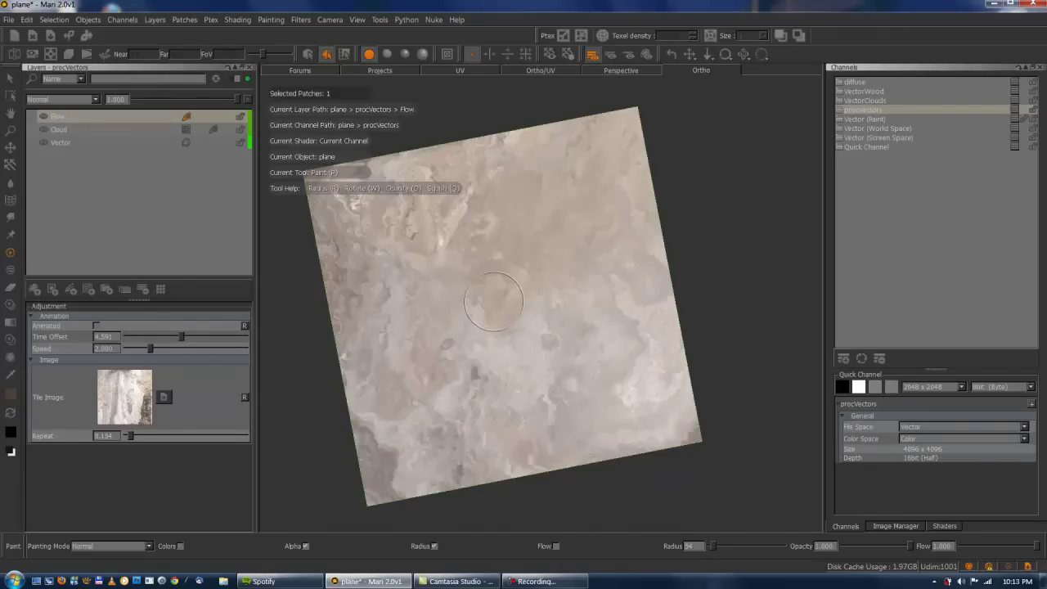
{"action": "left_click", "coordinate": [95, 130]}
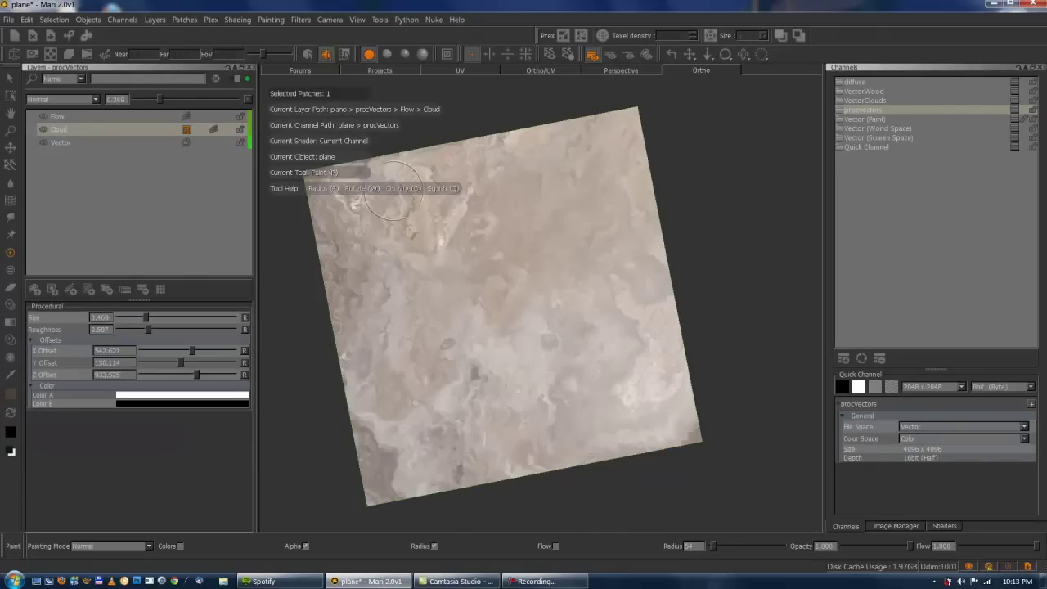
{"action": "middle_click_drag", "start_coordinate": [526, 252], "coordinate": [575, 234], "text": "alt"}
{"action": "mouse_move", "coordinate": [575, 234]}
{"action": "right_mouse_down", "text": "alt"}
{"action": "mouse_move", "coordinate": [596, 239]}
{"action": "mouse_move", "coordinate": [582, 217]}
{"action": "right_mouse_up", "text": "alt"}
{"action": "left_click_drag", "start_coordinate": [582, 218], "coordinate": [557, 253], "text": "alt"}
{"action": "middle_click_drag", "start_coordinate": [556, 252], "coordinate": [519, 237], "text": "alt"}
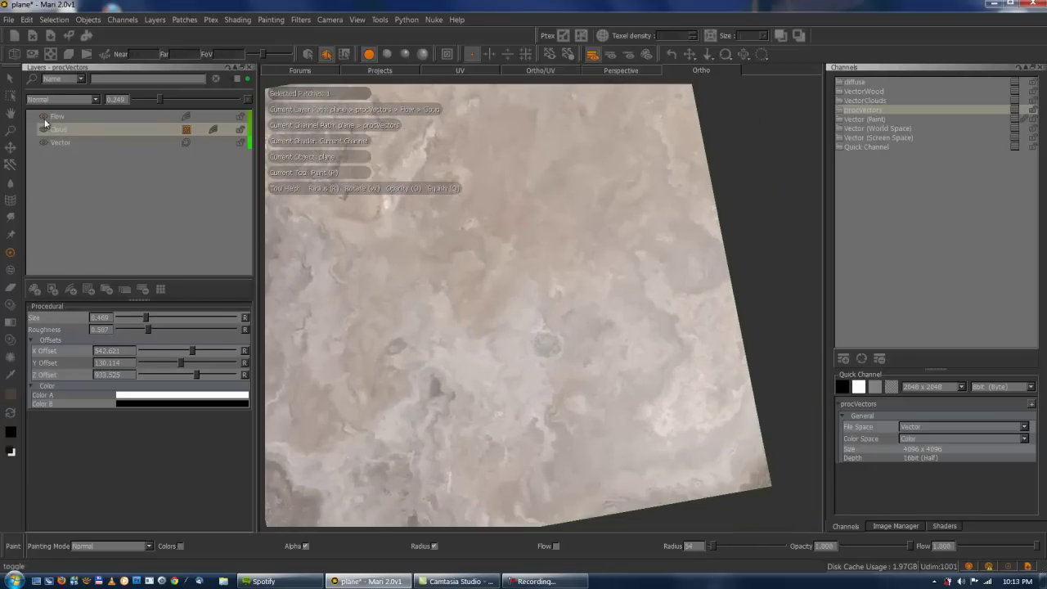
{"action": "middle_click_drag", "start_coordinate": [455, 292], "coordinate": [489, 266]}
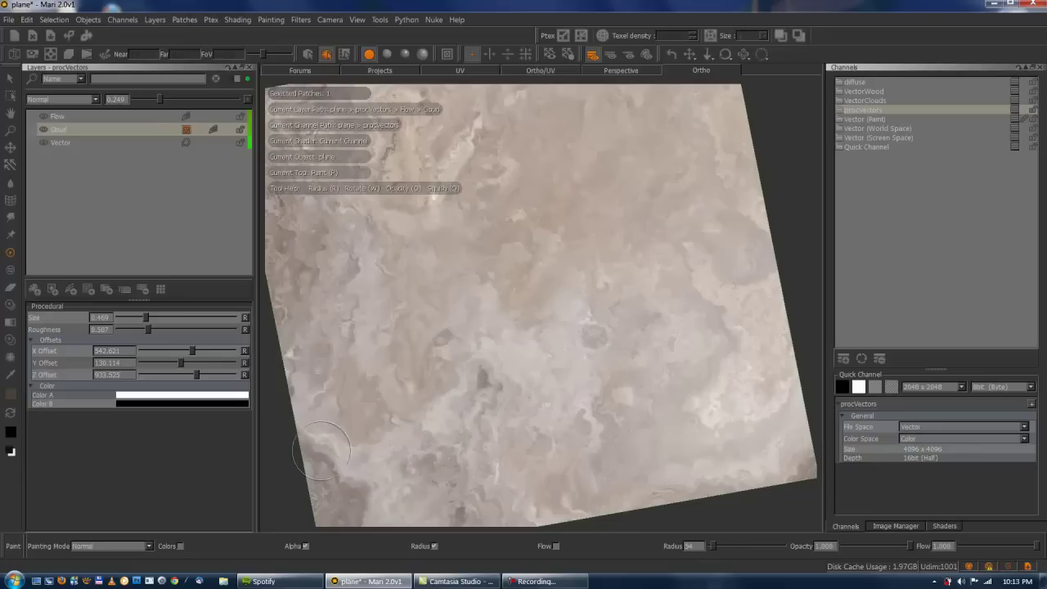
Show the vector direction lines on the plane, displaying only the Cloud layer and those below it
{"action": "left_click", "coordinate": [550, 54]}
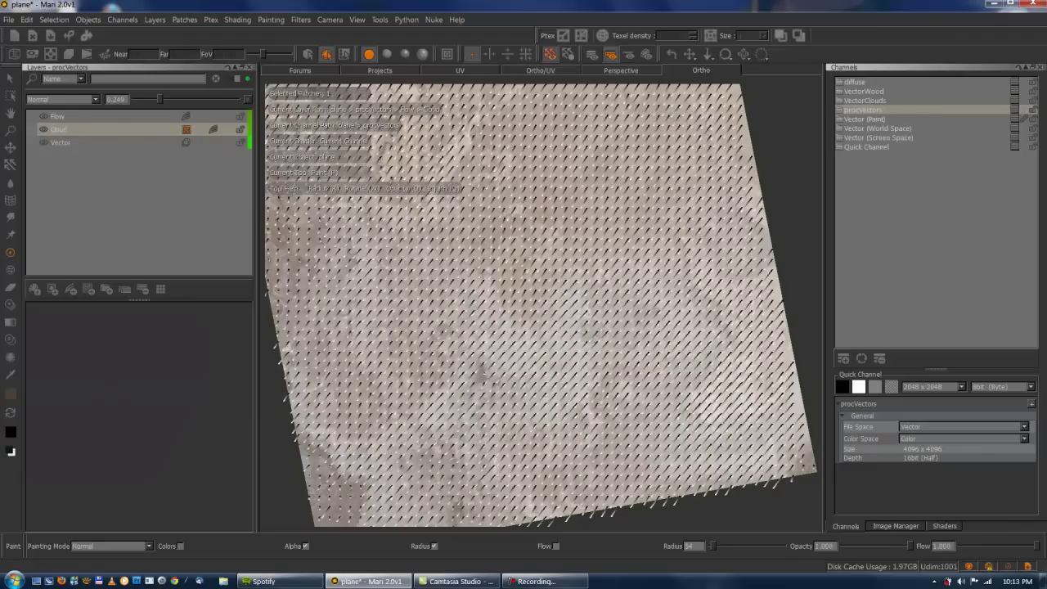
{"action": "key", "text": "Page_Down"}
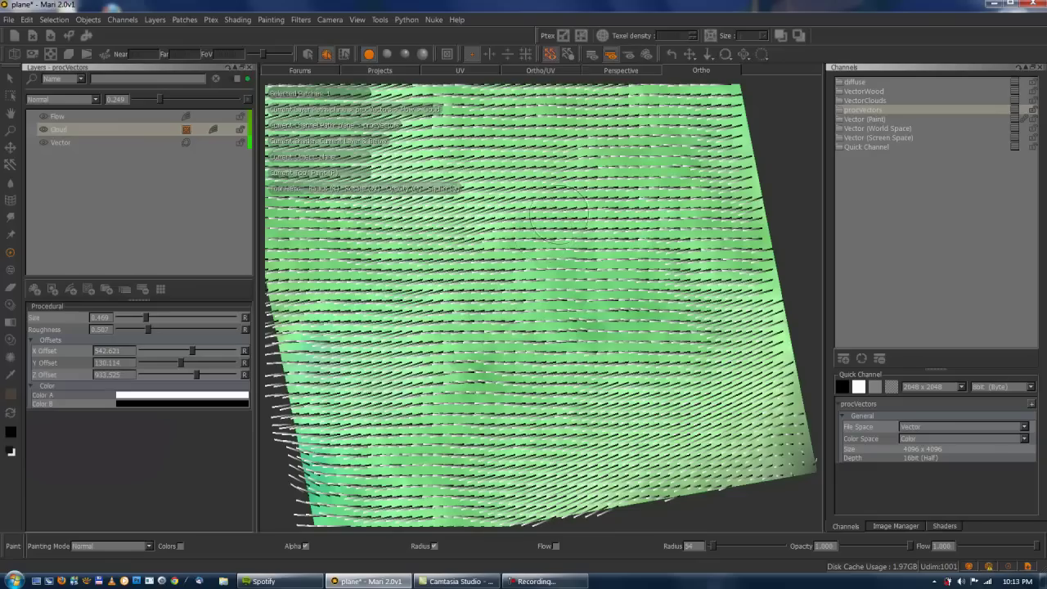
{"action": "right_click_drag", "start_coordinate": [575, 216], "coordinate": [540, 456], "text": "alt"}
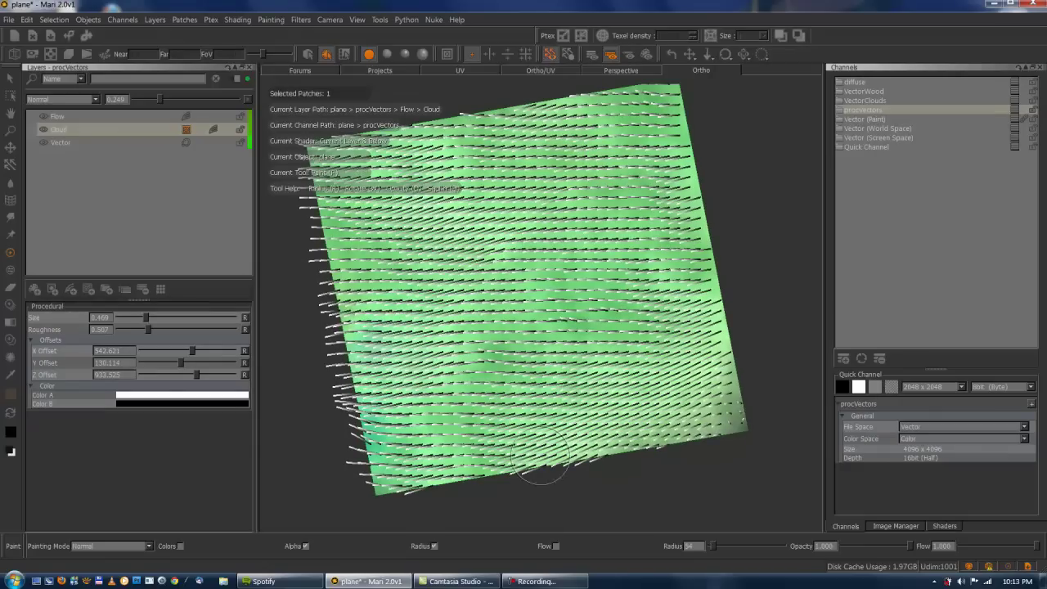
With the Vector Inspector, set line spacing to about 6.7, length to 4.1 and width to 3.7, and examine the vectors
{"action": "left_click", "coordinate": [10, 164]}
{"action": "left_click_drag", "start_coordinate": [539, 546], "coordinate": [547, 546]}
{"action": "left_click_drag", "start_coordinate": [363, 546], "coordinate": [354, 549]}
{"action": "mouse_move", "coordinate": [717, 542]}
{"action": "left_mouse_down"}
{"action": "mouse_move", "coordinate": [693, 541]}
{"action": "mouse_move", "coordinate": [733, 540]}
{"action": "left_mouse_up"}
{"action": "left_click_drag", "start_coordinate": [538, 299], "coordinate": [517, 340], "text": "alt"}
{"action": "right_click_drag", "start_coordinate": [517, 341], "coordinate": [459, 270], "text": "alt"}
{"action": "right_click_drag", "start_coordinate": [511, 313], "coordinate": [597, 347], "text": "alt"}
{"action": "left_click_drag", "start_coordinate": [536, 315], "coordinate": [514, 296], "text": "alt"}
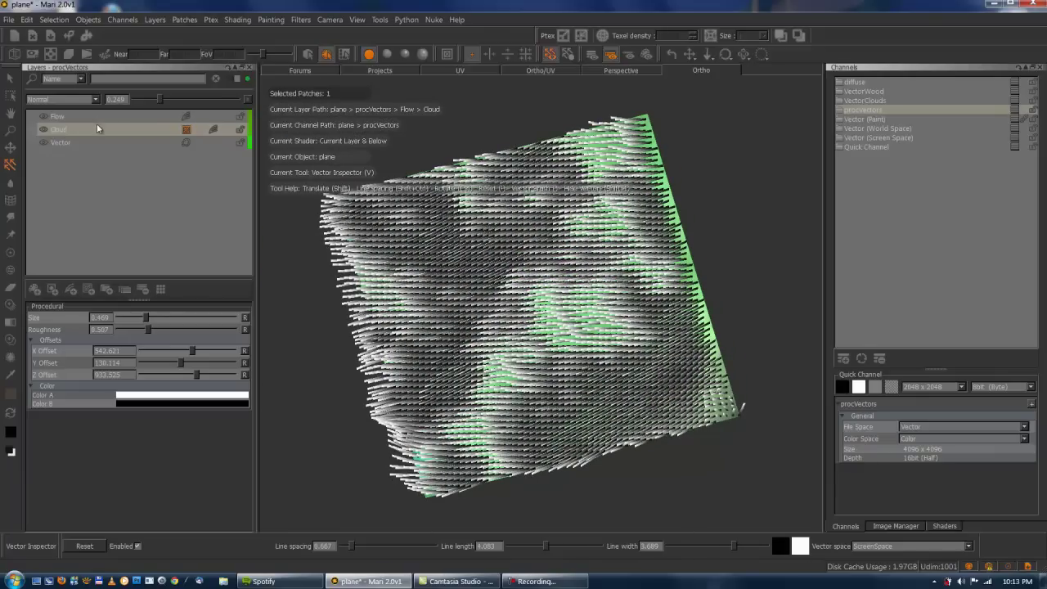
Return to the Paint tool, hide the vector lines and display the Flow layer's result on the plane
{"action": "left_click", "coordinate": [11, 255]}
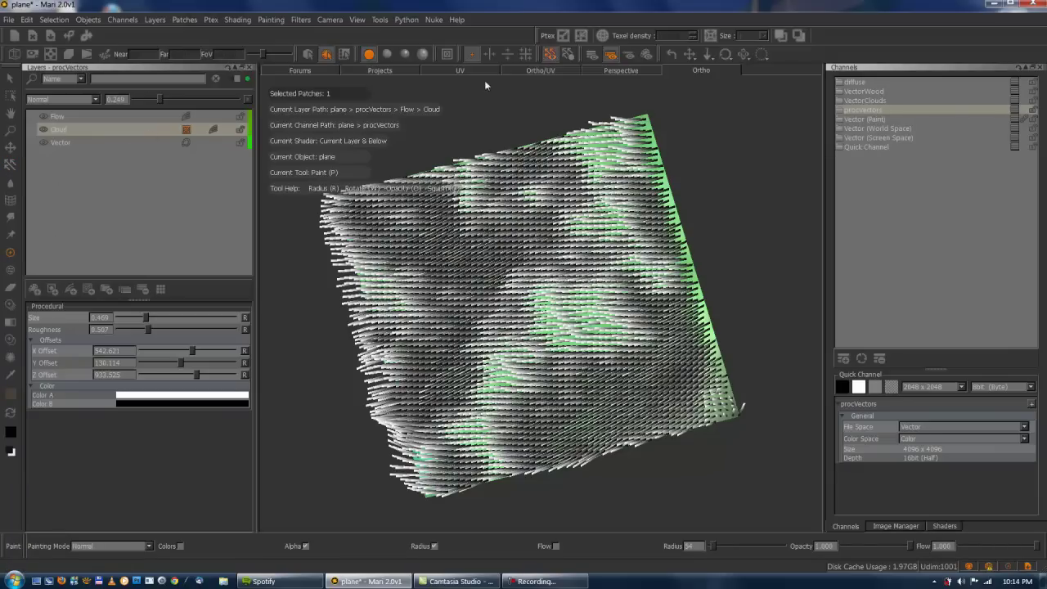
{"action": "left_click", "coordinate": [549, 54]}
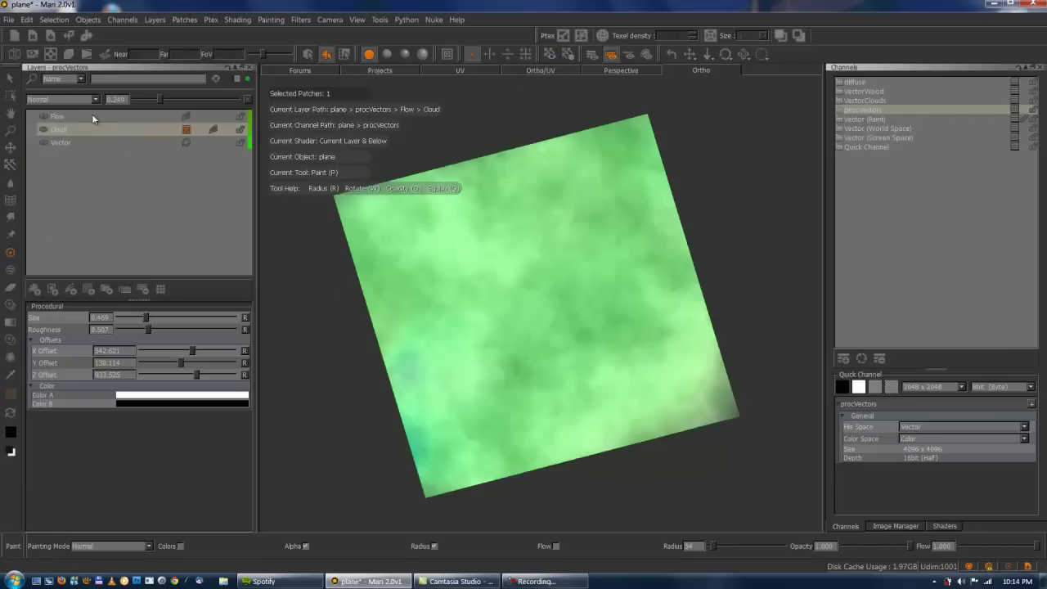
{"action": "left_click", "coordinate": [86, 115]}
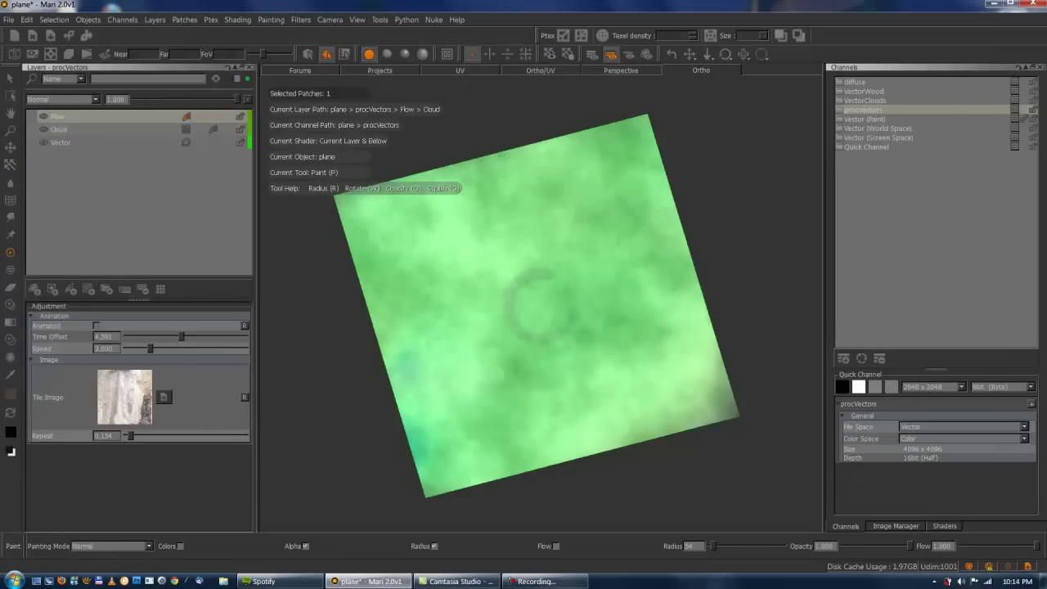
{"action": "right_click_drag", "start_coordinate": [507, 257], "coordinate": [482, 260], "text": "alt"}
With the Flow layer hidden, raise the Cloud layer's opacity to 1.000, and make Flow visible again
{"action": "left_click", "coordinate": [77, 130]}
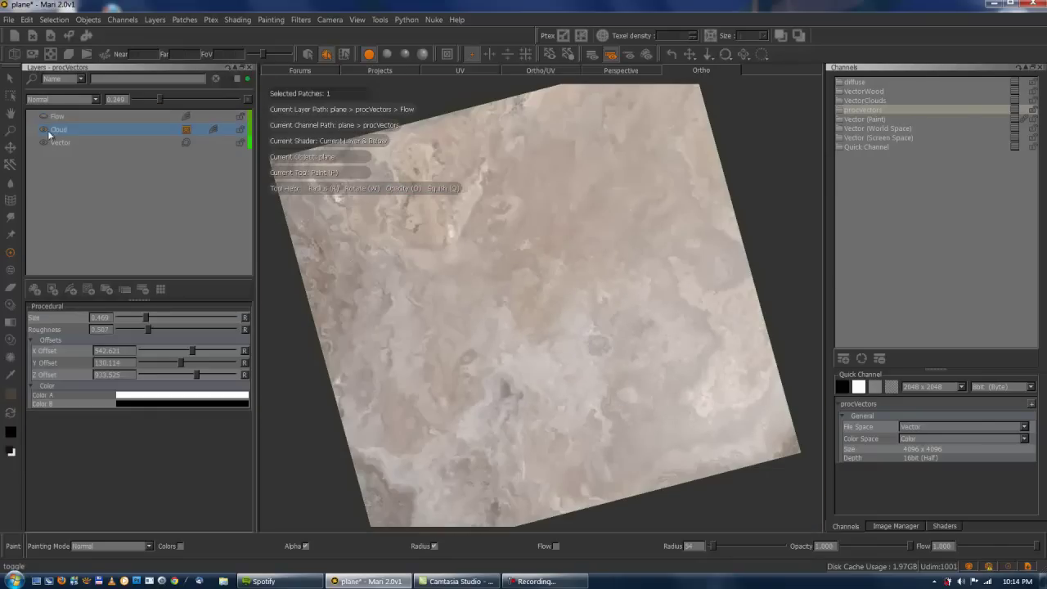
{"action": "left_click", "coordinate": [44, 131]}
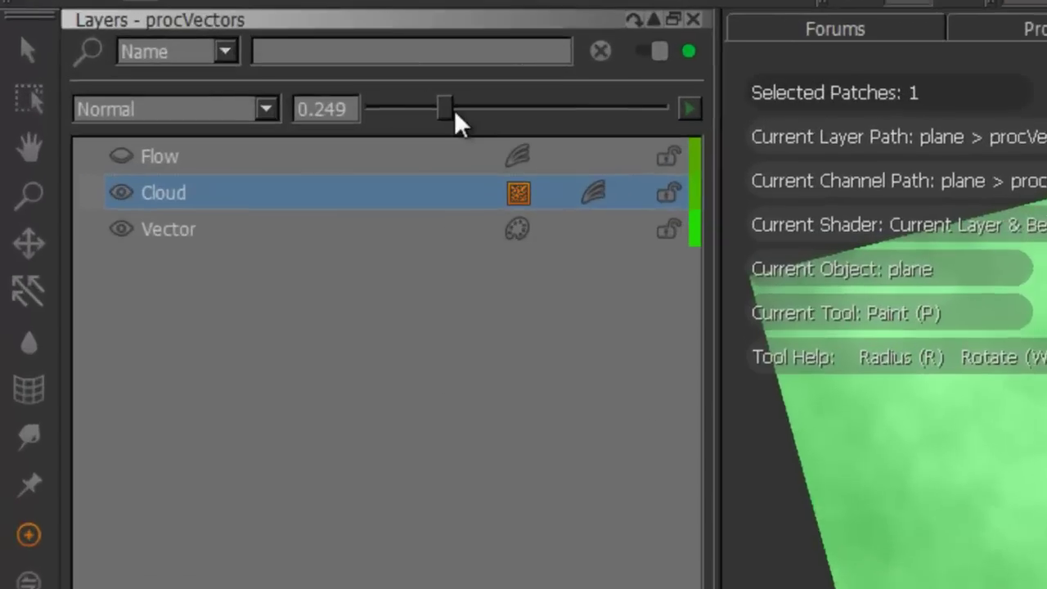
{"action": "left_click_drag", "start_coordinate": [160, 99], "coordinate": [267, 108]}
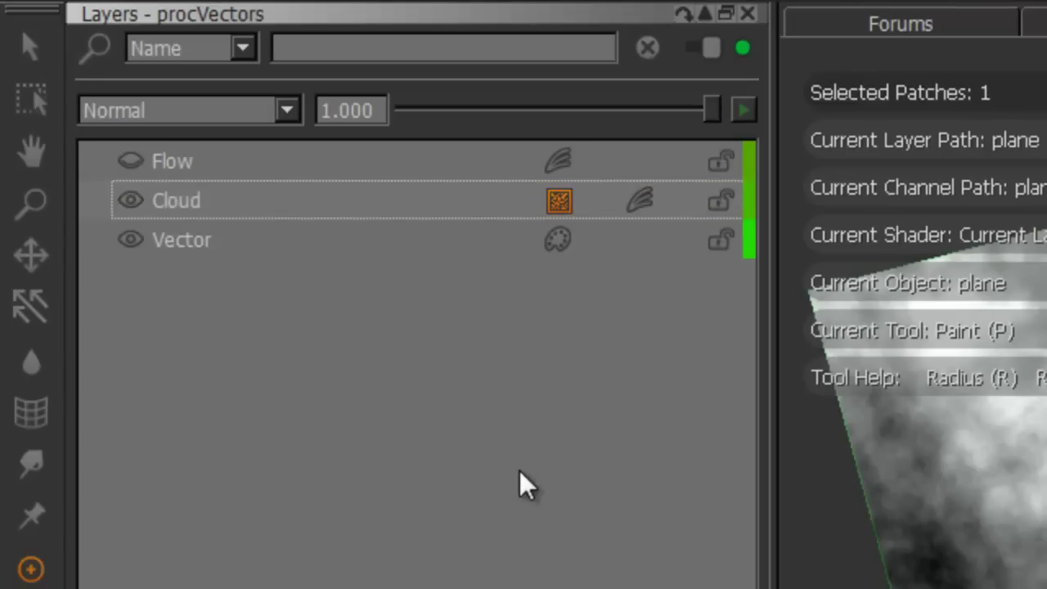
{"action": "left_click", "coordinate": [282, 211]}
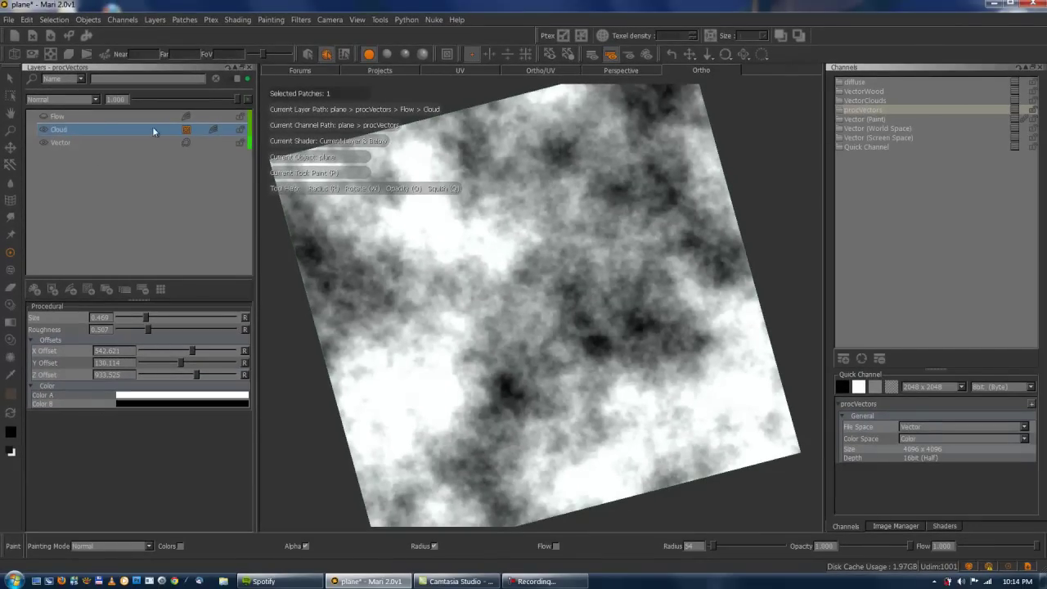
{"action": "left_click", "coordinate": [45, 116]}
{"action": "left_click", "coordinate": [43, 116]}
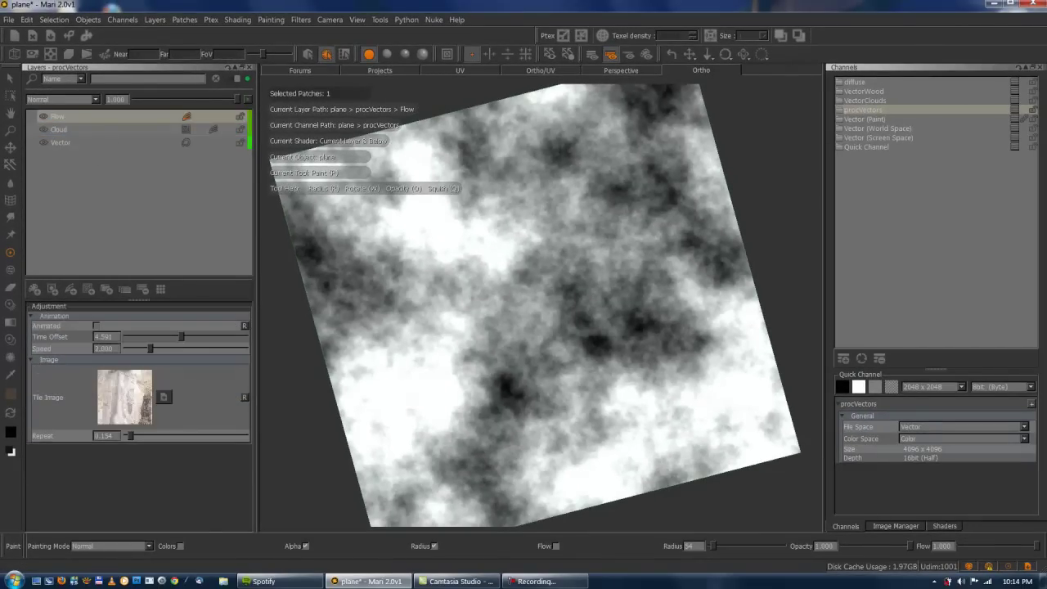
Reshape the Cloud noise with X offset 6.627, Y offset 159.651, Z offset 113.585, size 0.376 and roughness 0.168
{"action": "left_click", "coordinate": [90, 127]}
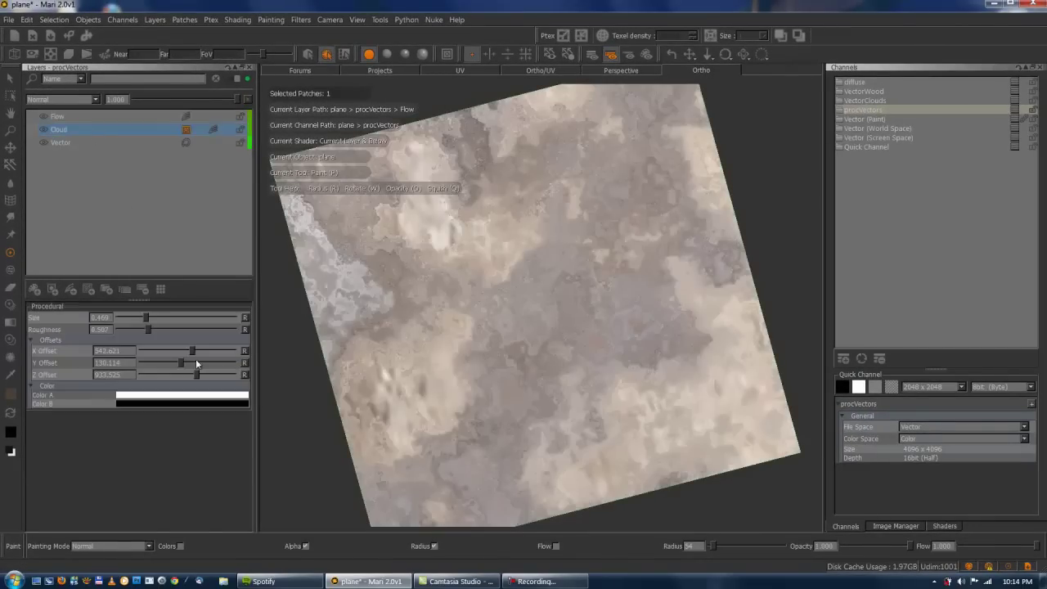
{"action": "left_click_drag", "start_coordinate": [191, 349], "coordinate": [178, 351]}
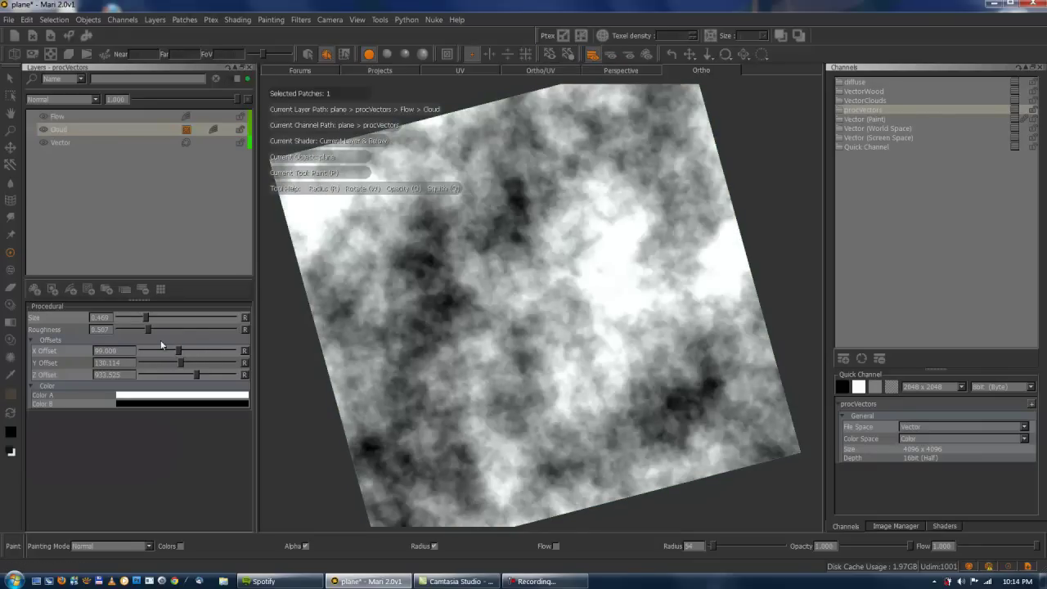
{"action": "key", "text": "F5"}
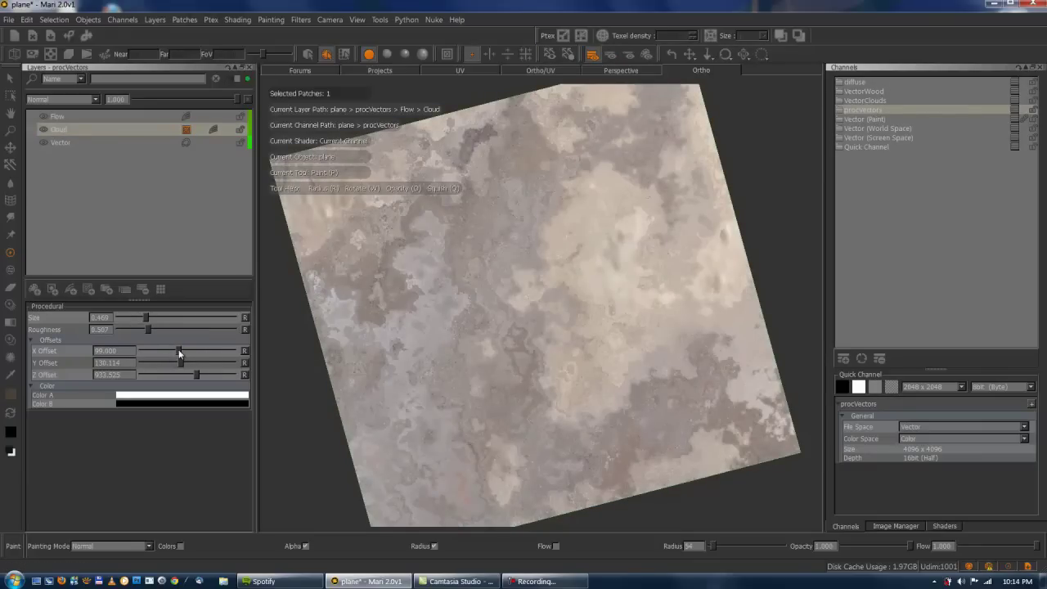
{"action": "left_click_drag", "start_coordinate": [175, 350], "coordinate": [180, 375]}
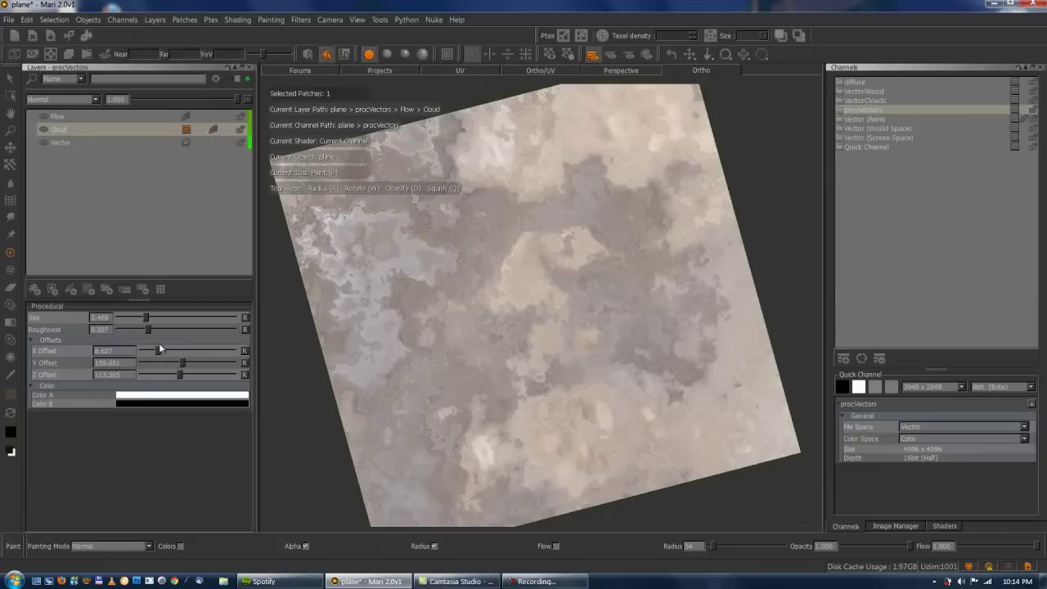
{"action": "mouse_move", "coordinate": [157, 330]}
{"action": "left_mouse_down"}
{"action": "mouse_move", "coordinate": [100, 331]}
{"action": "mouse_move", "coordinate": [151, 317]}
{"action": "left_mouse_up"}
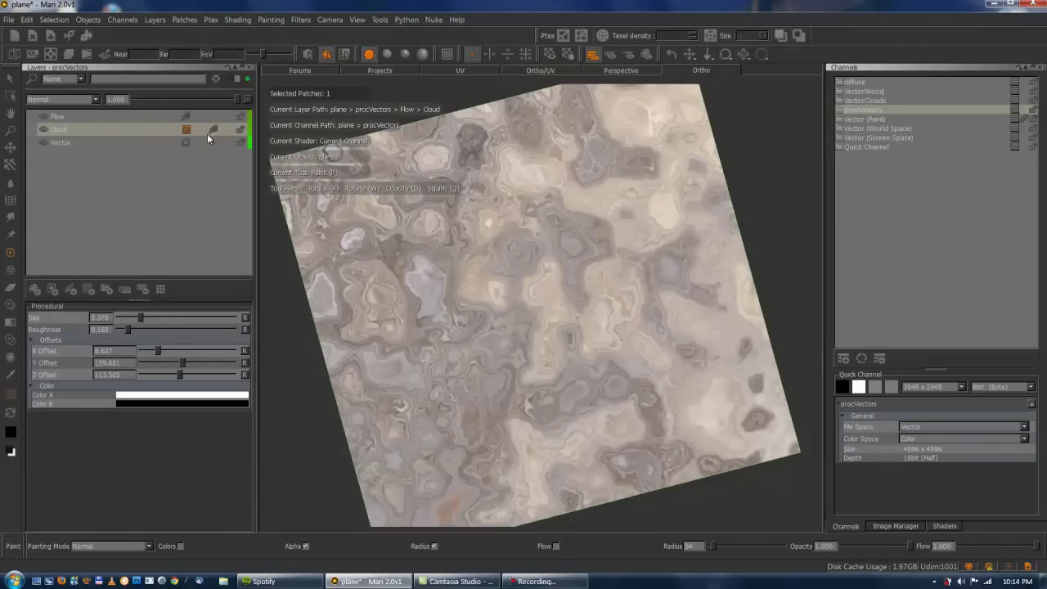
In the Cloud layer's adjustment stack, lower the Scale adjustment's R to 0.391 and G to 0.239
{"action": "left_click", "coordinate": [118, 130]}
{"action": "left_click", "coordinate": [214, 130]}
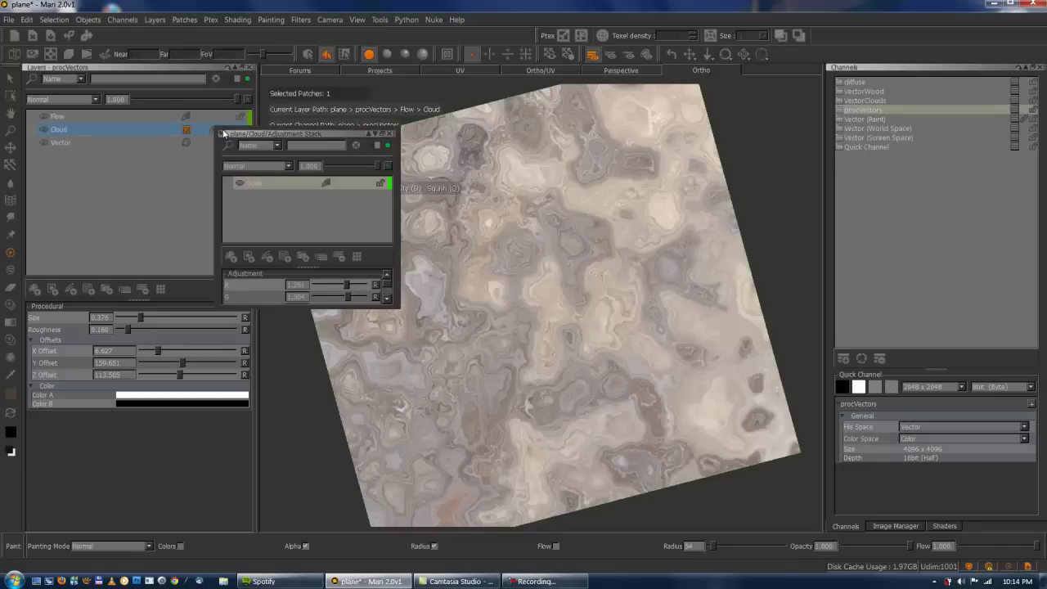
{"action": "left_click", "coordinate": [271, 183]}
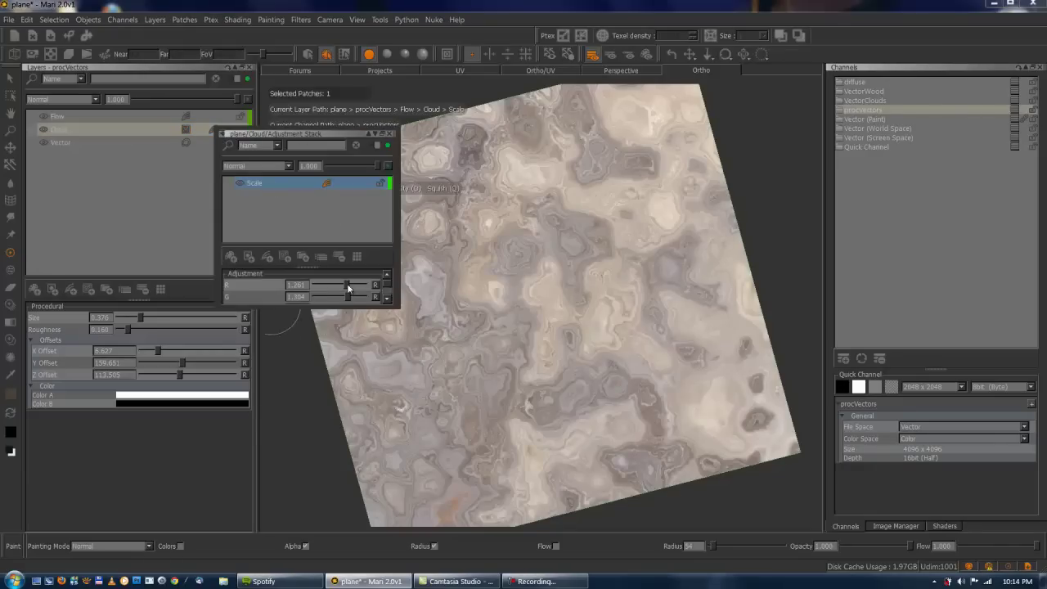
{"action": "mouse_move", "coordinate": [346, 283]}
{"action": "left_mouse_down"}
{"action": "mouse_move", "coordinate": [326, 280]}
{"action": "mouse_move", "coordinate": [365, 285]}
{"action": "mouse_move", "coordinate": [325, 285]}
{"action": "mouse_move", "coordinate": [344, 296]}
{"action": "mouse_move", "coordinate": [314, 298]}
{"action": "mouse_move", "coordinate": [347, 297]}
{"action": "mouse_move", "coordinate": [334, 295]}
{"action": "left_mouse_up"}
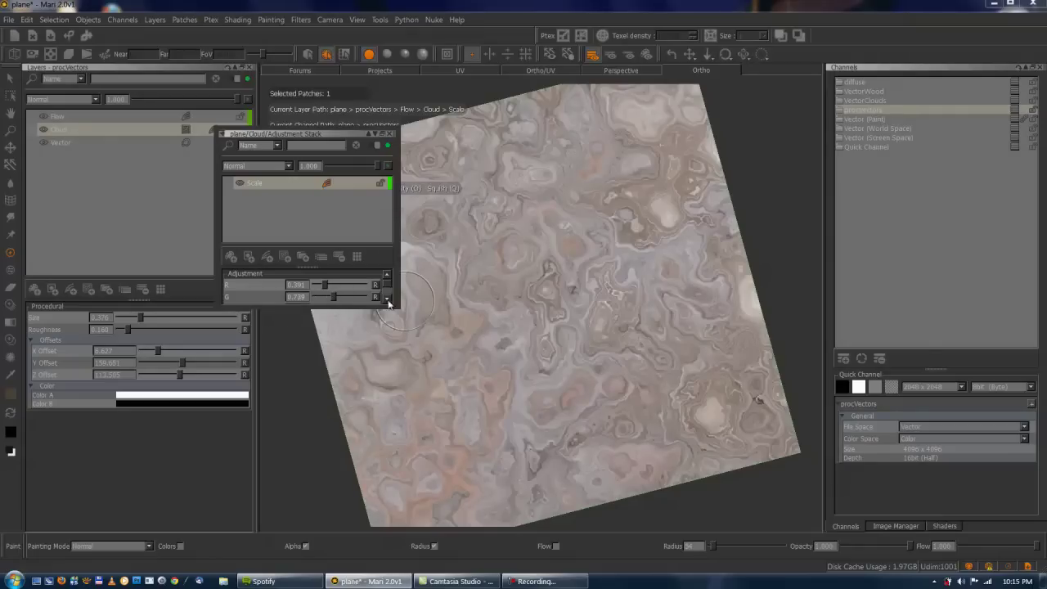
{"action": "left_click", "coordinate": [388, 300]}
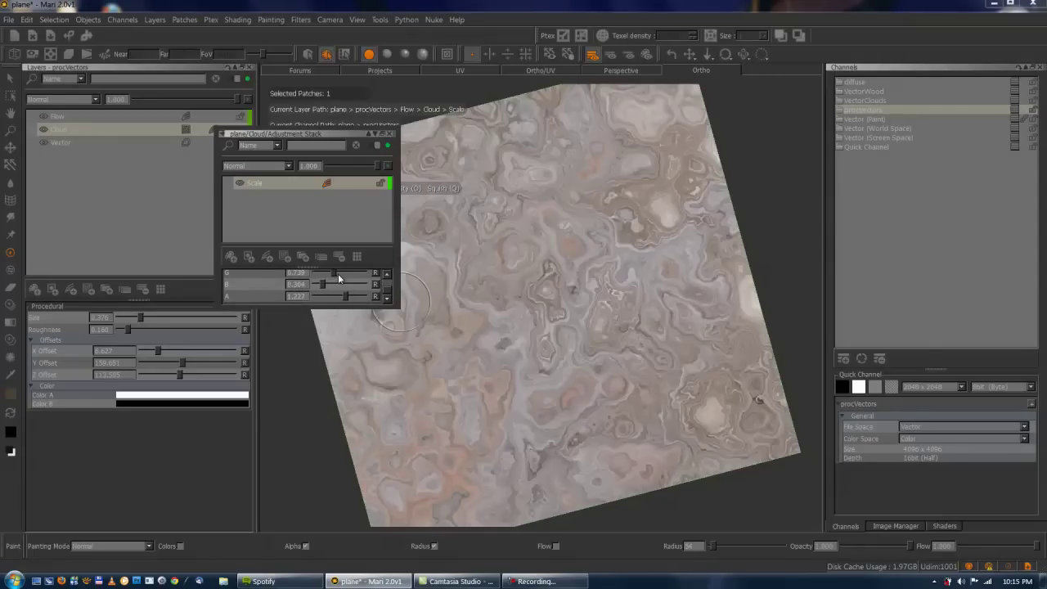
{"action": "left_click_drag", "start_coordinate": [337, 273], "coordinate": [321, 273]}
{"action": "left_click", "coordinate": [387, 273]}
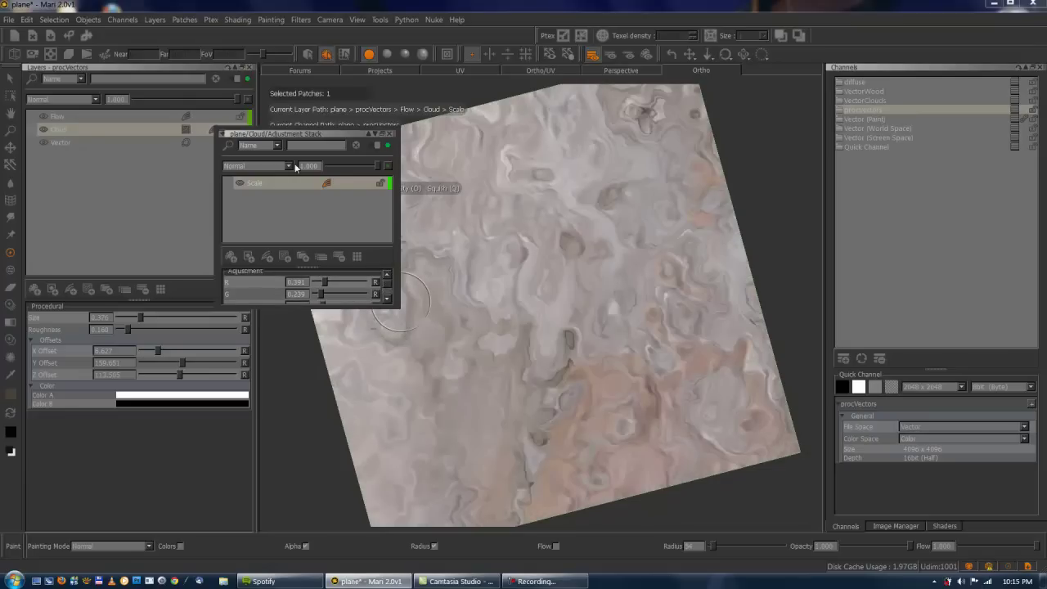
{"action": "left_click", "coordinate": [390, 134]}
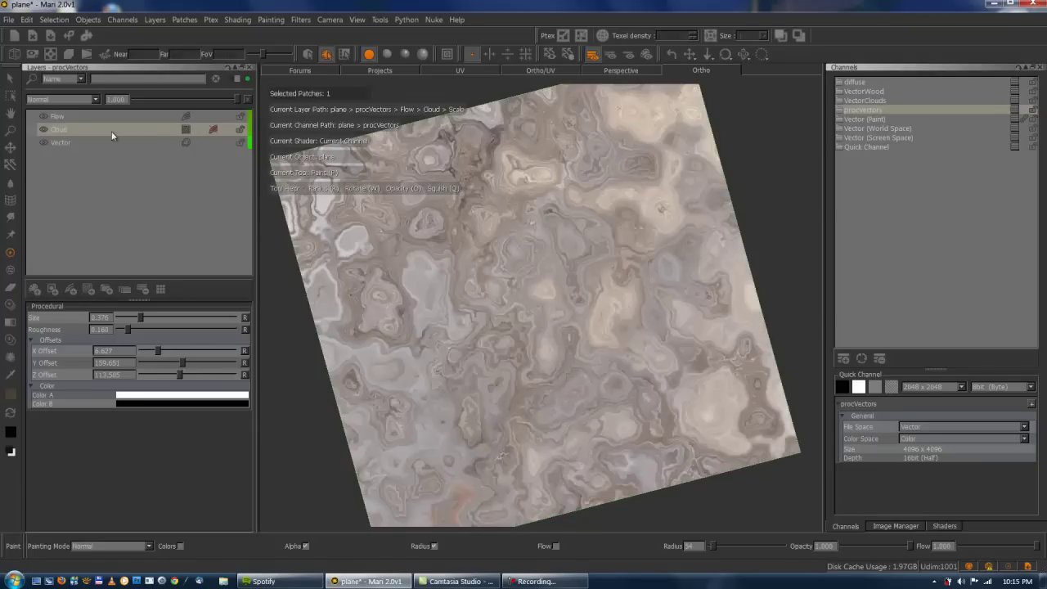
Add a Cellular noise procedural layer above the Cloud layer
{"action": "left_click", "coordinate": [109, 131]}
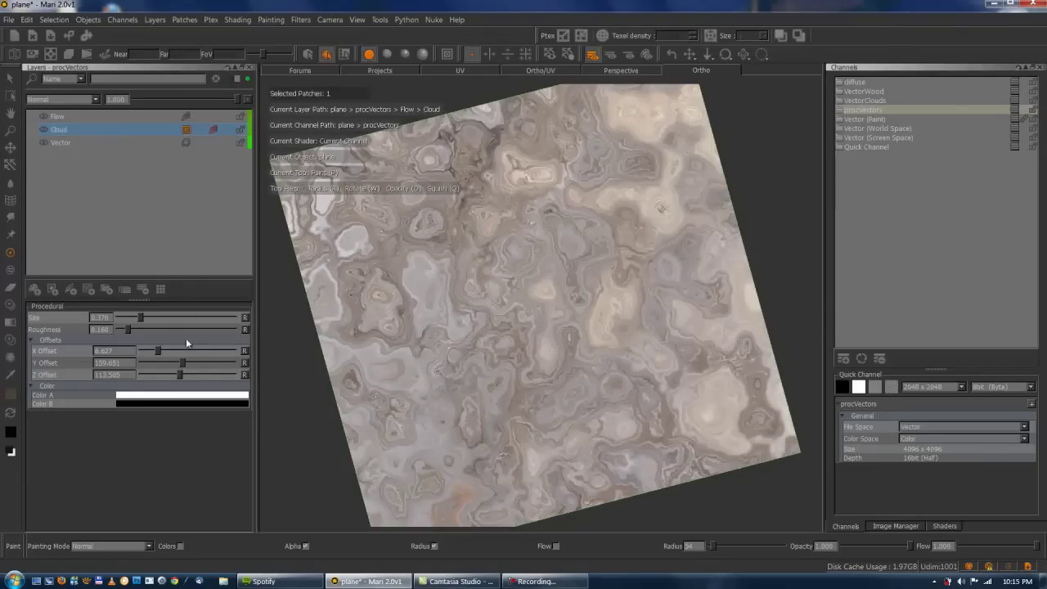
{"action": "left_click", "coordinate": [90, 293]}
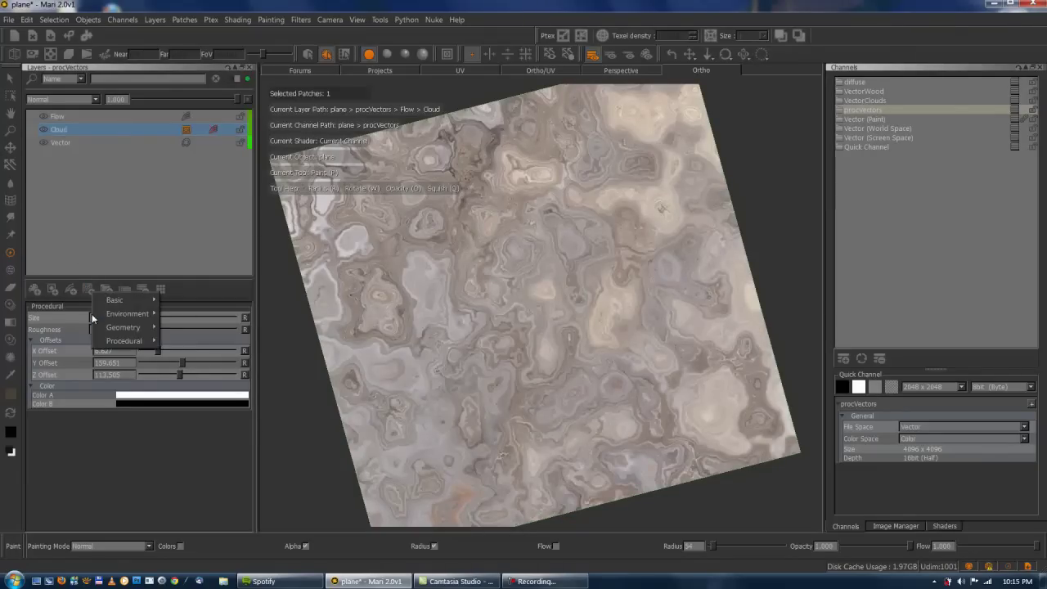
{"action": "mouse_move", "coordinate": [131, 340]}
{"action": "mouse_move", "coordinate": [190, 361]}
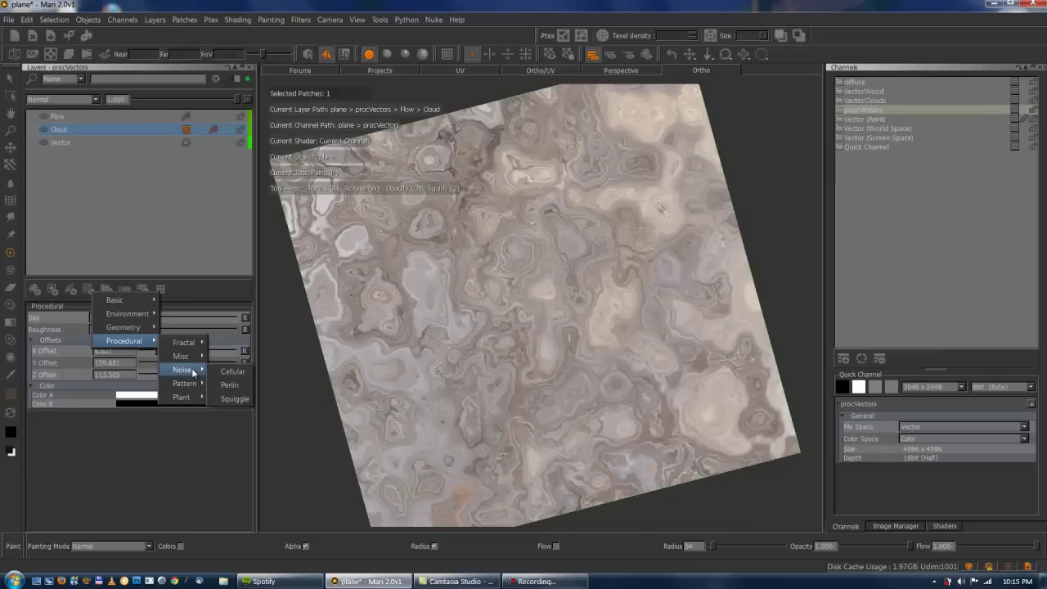
{"action": "left_click", "coordinate": [236, 372]}
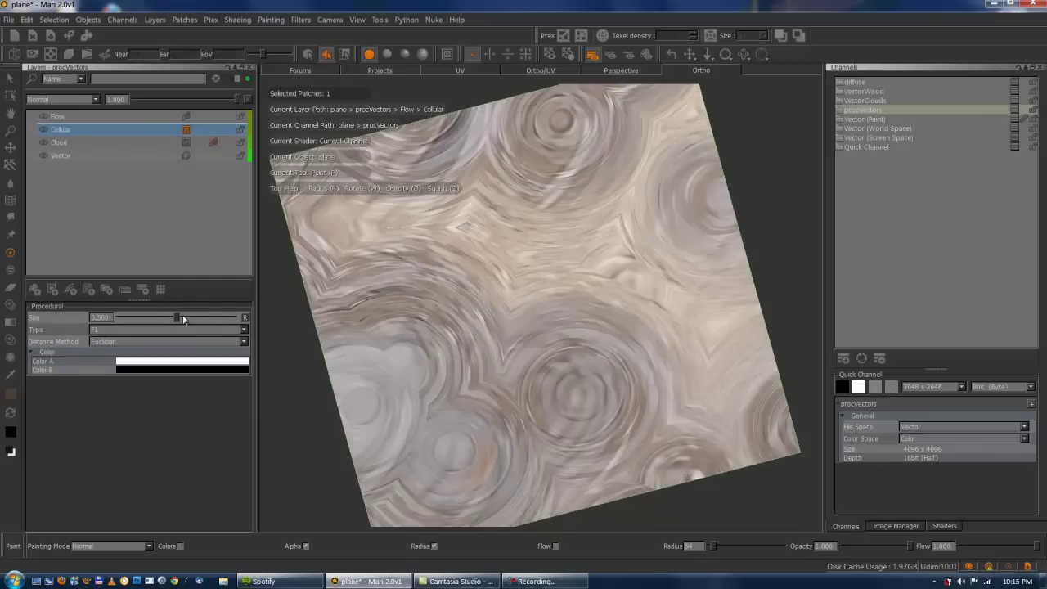
Lower the Cellular noise's size to about 0.3 and try other cell types before settling on F1
{"action": "left_click_drag", "start_coordinate": [176, 318], "coordinate": [154, 317]}
{"action": "scroll", "coordinate": [454, 274], "scroll_direction": "up", "scroll_amount": 6}
{"action": "scroll", "coordinate": [508, 295], "scroll_direction": "down", "scroll_amount": 8}
{"action": "scroll", "coordinate": [491, 300], "scroll_direction": "up", "scroll_amount": 8}
{"action": "scroll", "coordinate": [532, 290], "scroll_direction": "down", "scroll_amount": 3}
{"action": "scroll", "coordinate": [507, 274], "scroll_direction": "up", "scroll_amount": 3}
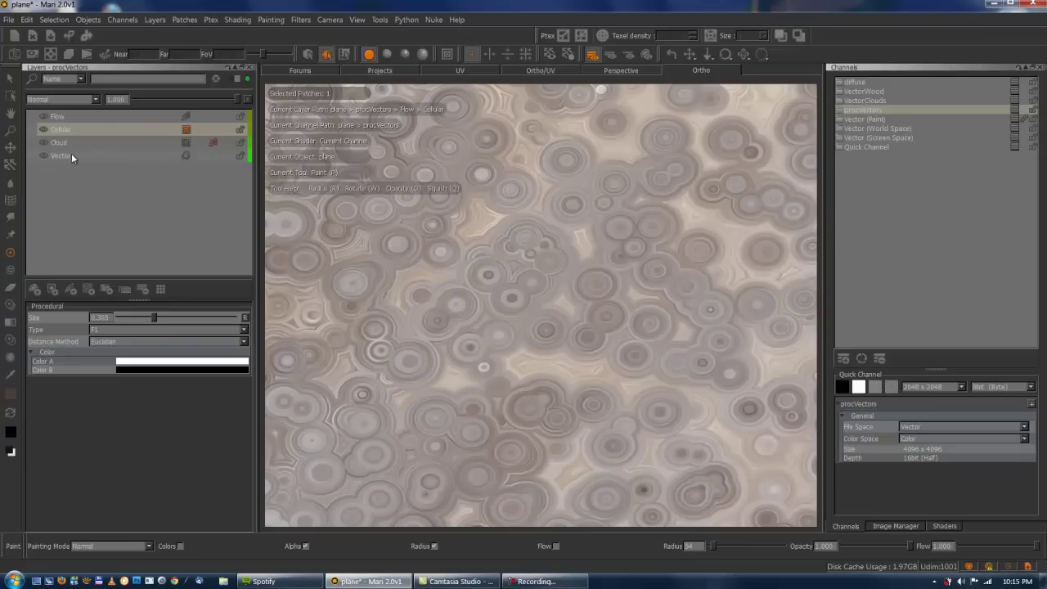
Lower the Cellular layer's opacity so it blends with the Cloud noise beneath, and inspect the pattern up close
{"action": "left_click_drag", "start_coordinate": [228, 97], "coordinate": [171, 97]}
{"action": "right_click_drag", "start_coordinate": [413, 250], "coordinate": [360, 231], "text": "alt"}
{"action": "left_click_drag", "start_coordinate": [446, 266], "coordinate": [450, 311], "text": "alt"}
{"action": "right_click_drag", "start_coordinate": [430, 282], "coordinate": [464, 272], "text": "alt"}
Lower the Cloud layer's opacity to 0.587 and set its blend mode to Add
{"action": "left_click", "coordinate": [50, 143]}
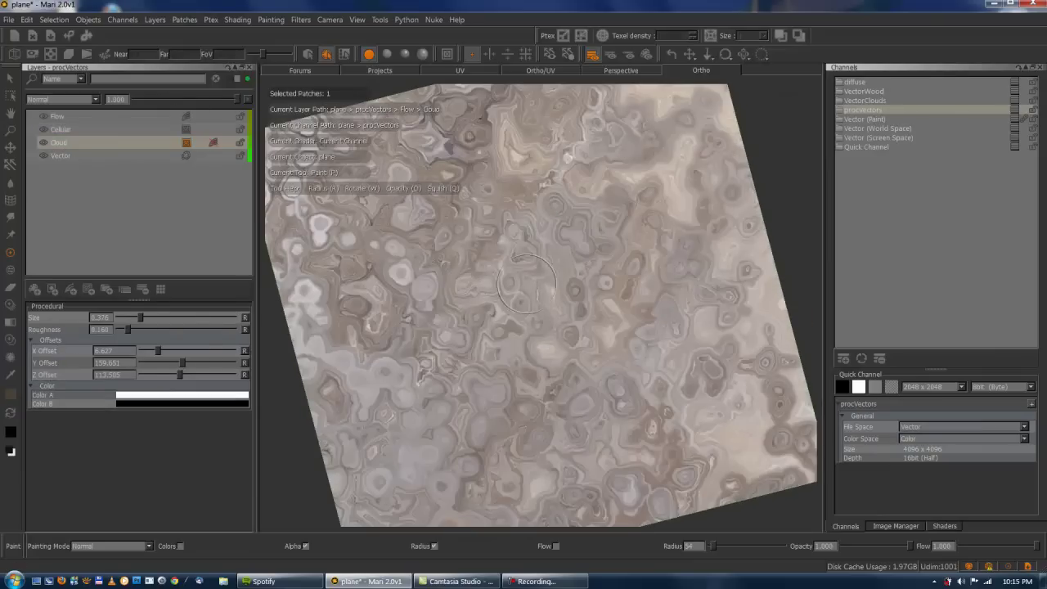
{"action": "left_click_drag", "start_coordinate": [237, 102], "coordinate": [194, 100]}
{"action": "left_click", "coordinate": [63, 98]}
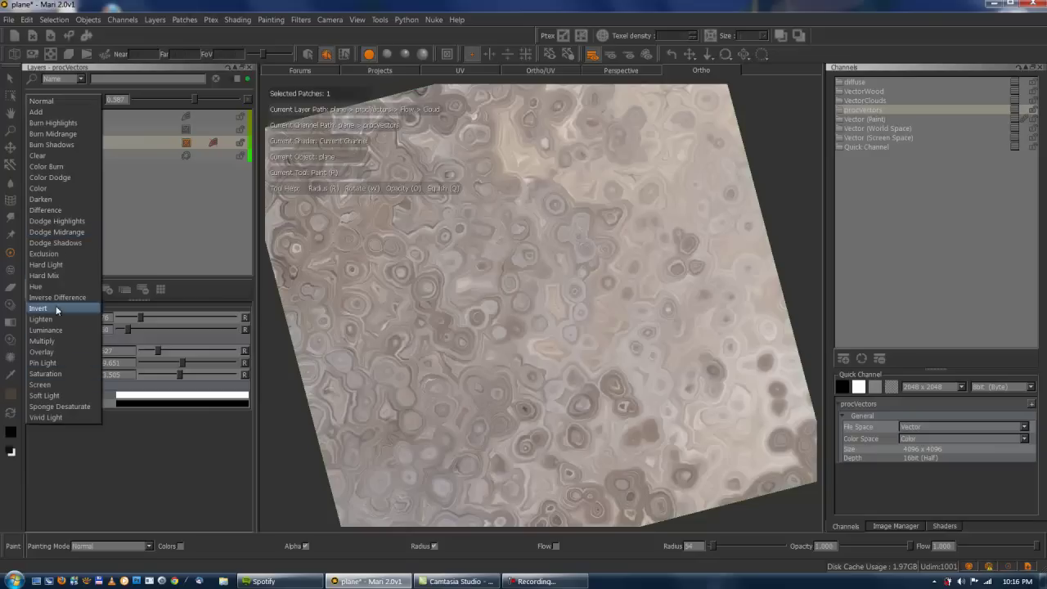
{"action": "left_click", "coordinate": [94, 102]}
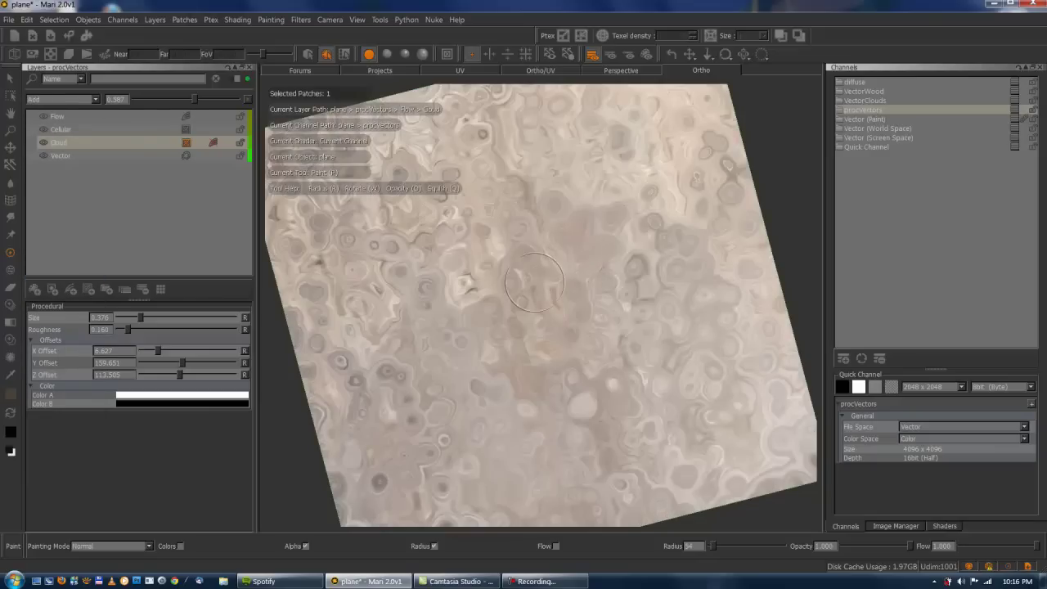
Raise the Cloud layer's opacity, inspect the pattern up close and fit the whole plane in the view
{"action": "left_click_drag", "start_coordinate": [194, 102], "coordinate": [216, 94]}
{"action": "right_click_drag", "start_coordinate": [531, 295], "coordinate": [568, 298], "text": "alt"}
{"action": "left_click_drag", "start_coordinate": [555, 292], "coordinate": [554, 326], "text": "alt"}
{"action": "right_click_drag", "start_coordinate": [553, 326], "coordinate": [481, 319], "text": "alt"}
{"action": "left_click_drag", "start_coordinate": [481, 319], "coordinate": [481, 290], "text": "alt"}
{"action": "key", "text": "f"}
On the Vector layer, paint a long stroke down the middle of the plane with two strokes branching off it
{"action": "left_click", "coordinate": [93, 155]}
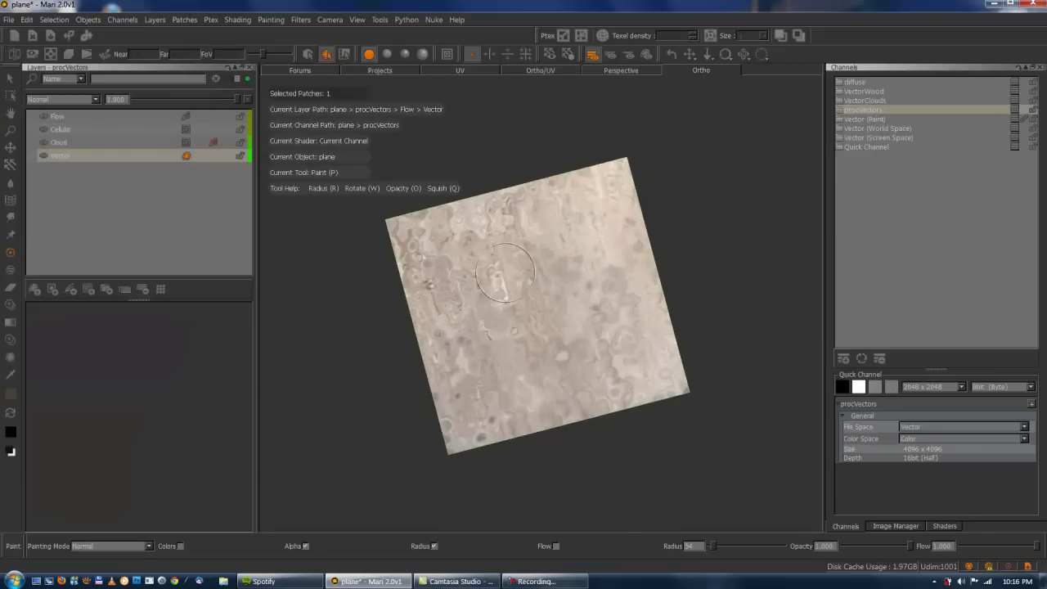
{"action": "right_click_drag", "start_coordinate": [499, 294], "coordinate": [565, 296], "text": "alt"}
{"action": "key", "text": "p"}
{"action": "mouse_move", "coordinate": [511, 311]}
{"action": "left_mouse_down"}
{"action": "mouse_move", "coordinate": [490, 168]}
{"action": "mouse_move", "coordinate": [516, 392]}
{"action": "mouse_move", "coordinate": [548, 456]}
{"action": "left_mouse_up"}
{"action": "mouse_move", "coordinate": [534, 383]}
{"action": "left_mouse_down"}
{"action": "mouse_move", "coordinate": [520, 401]}
{"action": "mouse_move", "coordinate": [531, 324]}
{"action": "mouse_move", "coordinate": [593, 206]}
{"action": "mouse_move", "coordinate": [659, 215]}
{"action": "mouse_move", "coordinate": [622, 257]}
{"action": "left_mouse_up"}
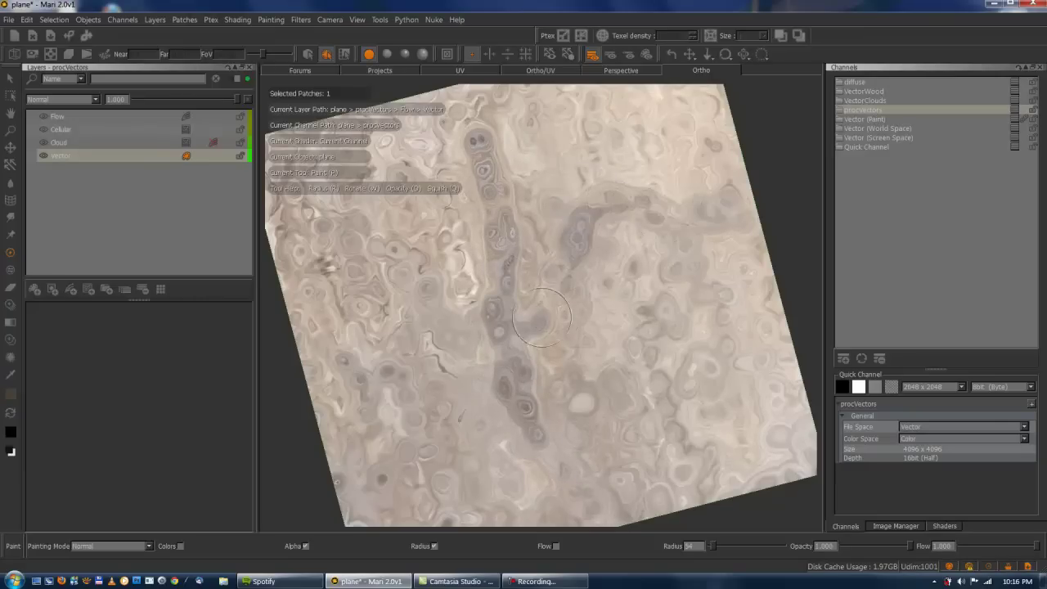
{"action": "mouse_move", "coordinate": [540, 326]}
{"action": "left_mouse_down"}
{"action": "mouse_move", "coordinate": [700, 364]}
{"action": "mouse_move", "coordinate": [745, 323]}
{"action": "mouse_move", "coordinate": [741, 315]}
{"action": "left_mouse_up"}
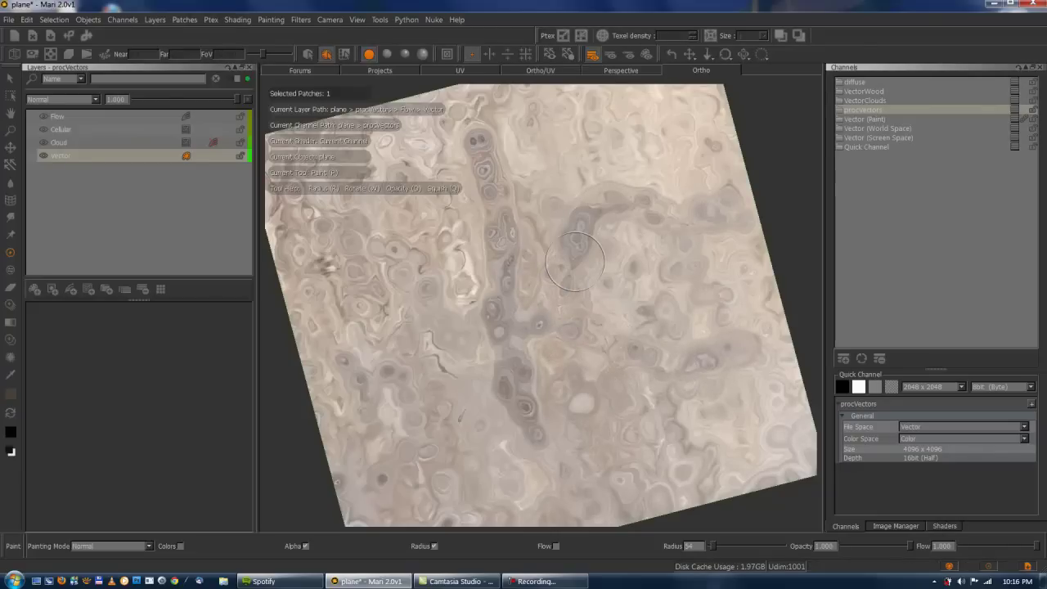
Inspect the flow along the painted strokes, and switch the shading to Current Paint Target to see the raw vectors
{"action": "right_click_drag", "start_coordinate": [562, 298], "coordinate": [508, 311], "text": "alt"}
{"action": "right_click_drag", "start_coordinate": [582, 320], "coordinate": [646, 327], "text": "alt"}
{"action": "left_click_drag", "start_coordinate": [564, 303], "coordinate": [541, 305], "text": "alt"}
{"action": "right_click_drag", "start_coordinate": [540, 305], "coordinate": [562, 309], "text": "alt"}
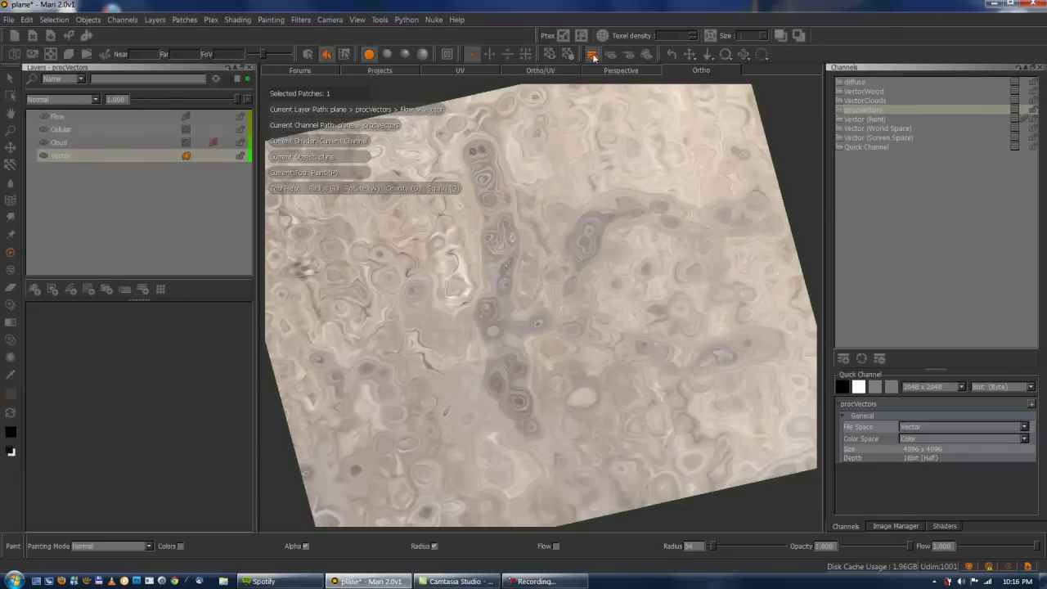
{"action": "left_click", "coordinate": [646, 55]}
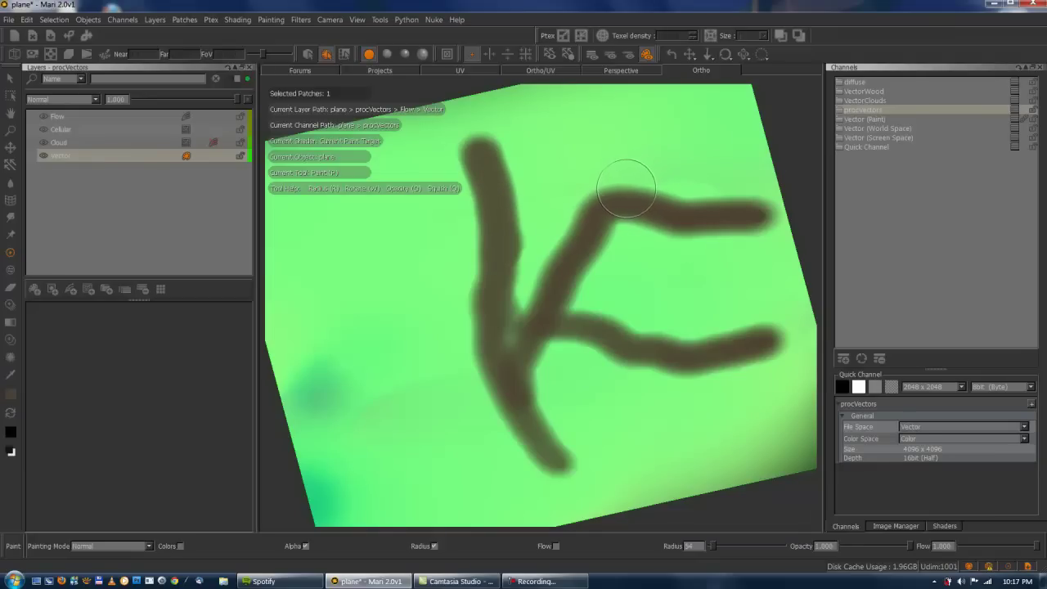
Make VectorClouds the active channel and look over its base layer on the plane
{"action": "left_click", "coordinate": [872, 100]}
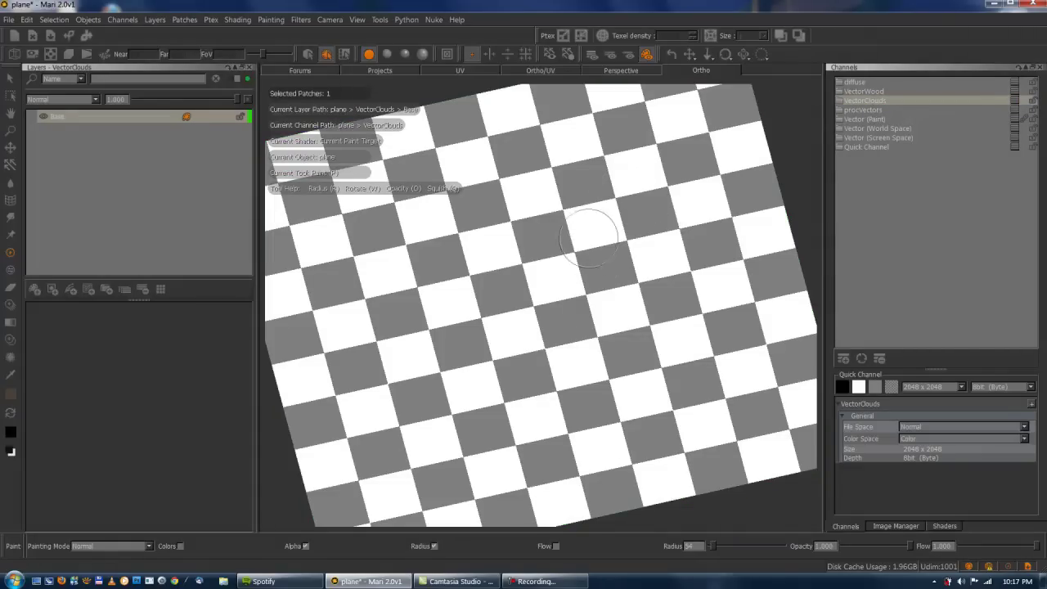
{"action": "mouse_move", "coordinate": [604, 216]}
{"action": "right_mouse_down", "text": "alt"}
{"action": "mouse_move", "coordinate": [605, 234]}
{"action": "mouse_move", "coordinate": [574, 227]}
{"action": "mouse_move", "coordinate": [598, 254]}
{"action": "mouse_move", "coordinate": [548, 227]}
{"action": "mouse_move", "coordinate": [606, 245]}
{"action": "right_mouse_up", "text": "alt"}
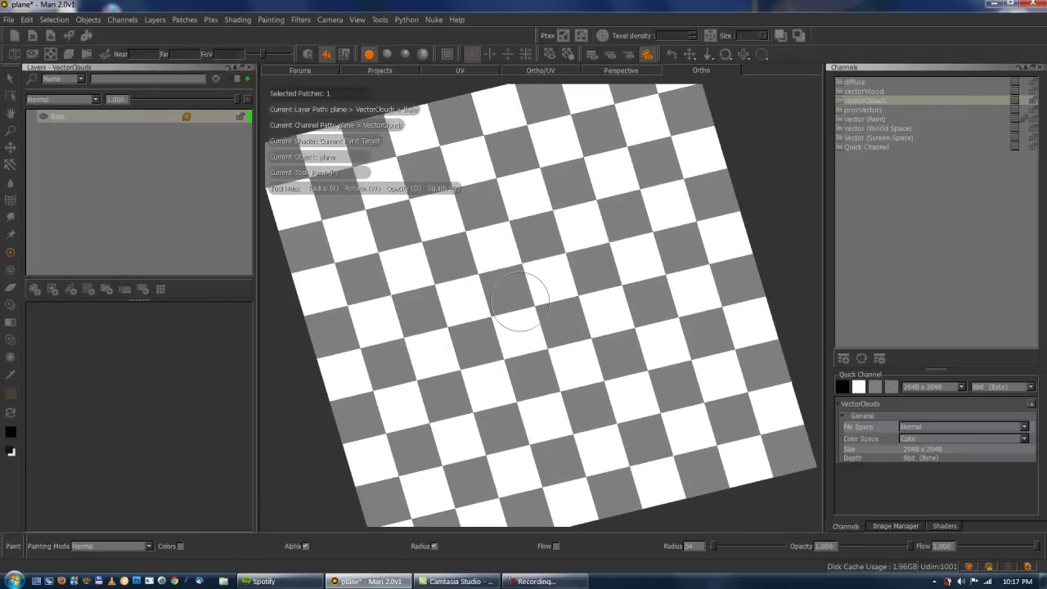